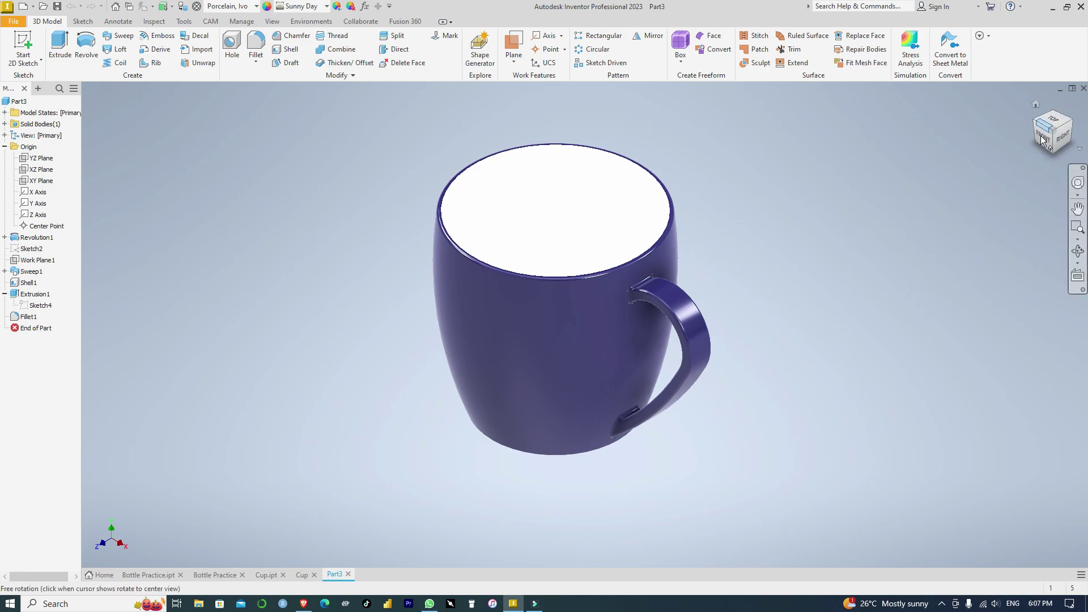
Step: Create a new part from the metric Standard (mm).ipt template
{"action": "left_click", "coordinate": [14, 21]}
{"action": "left_click", "coordinate": [23, 62]}
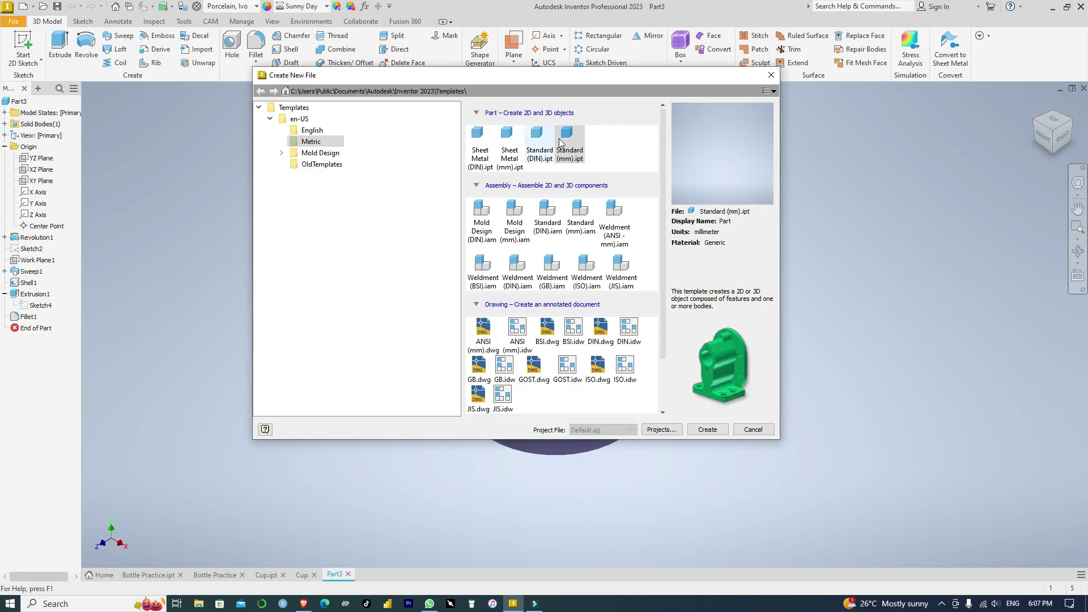
{"action": "left_click", "coordinate": [572, 138]}
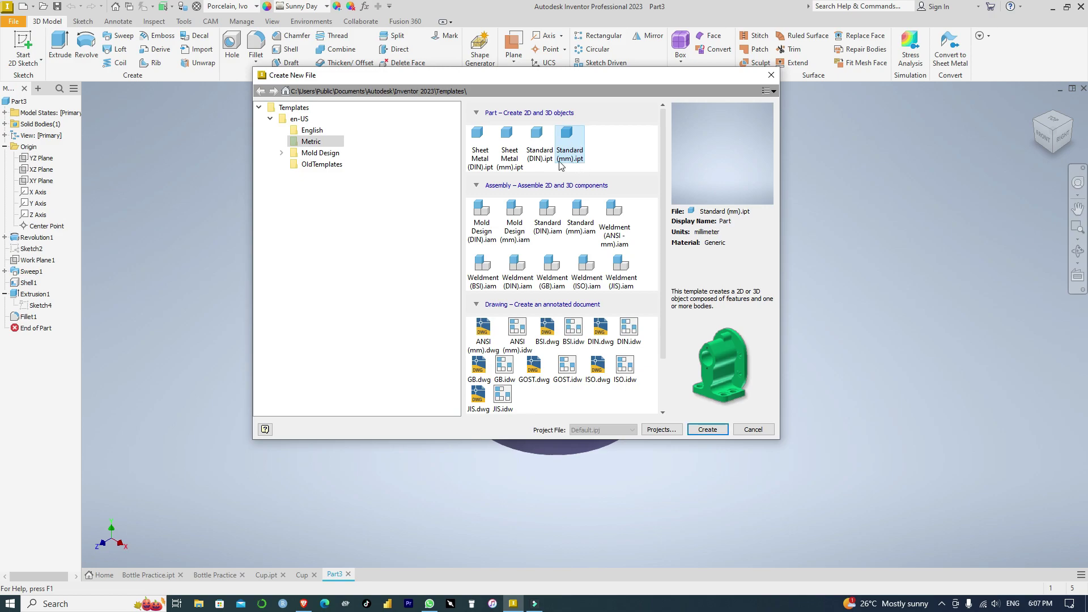
{"action": "left_click", "coordinate": [707, 429]}
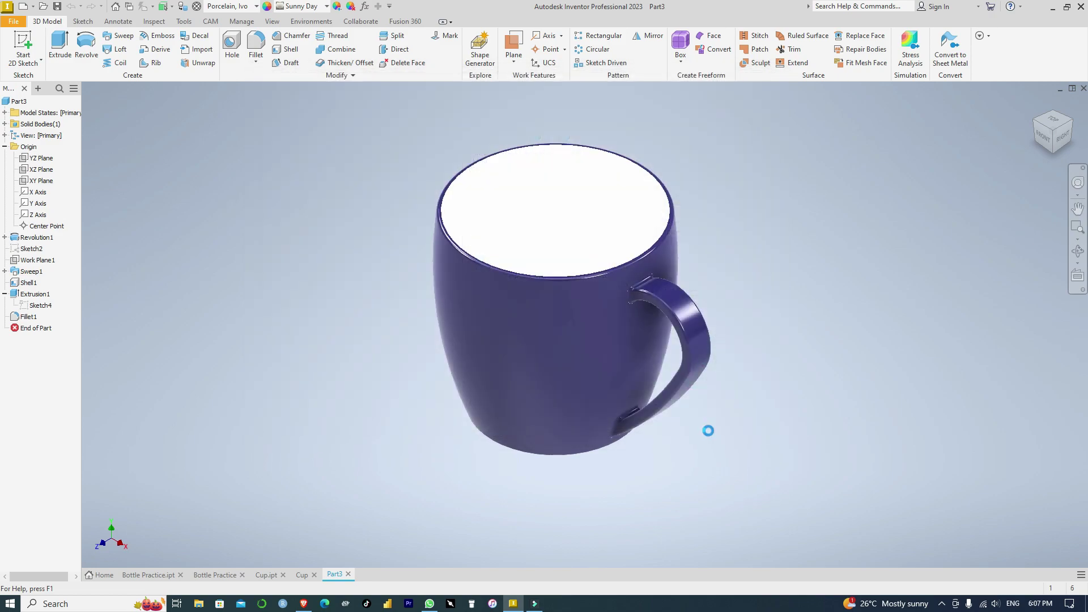
Step: Start a sketch on the XY Plane and draw a vertical line and a top edge from the origin
{"action": "left_click", "coordinate": [23, 59]}
{"action": "left_click", "coordinate": [60, 90]}
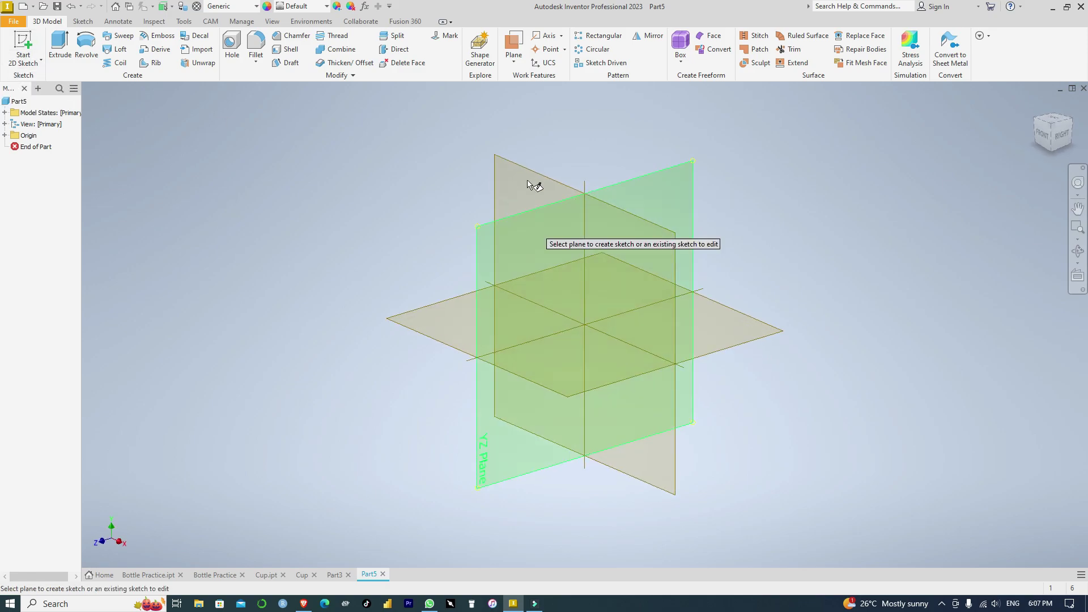
{"action": "left_click", "coordinate": [522, 180]}
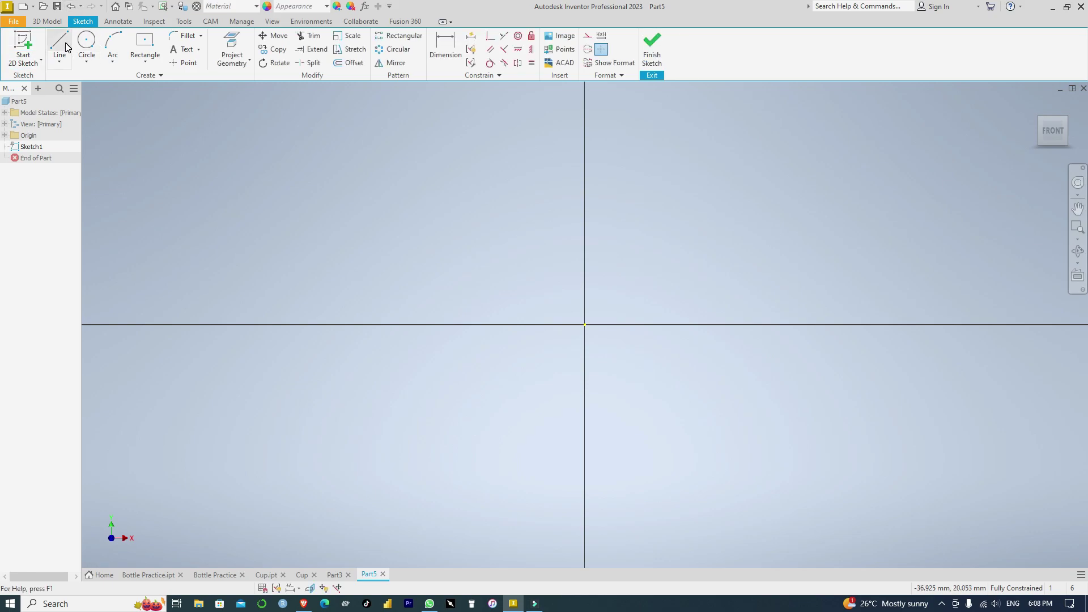
{"action": "left_click", "coordinate": [62, 41]}
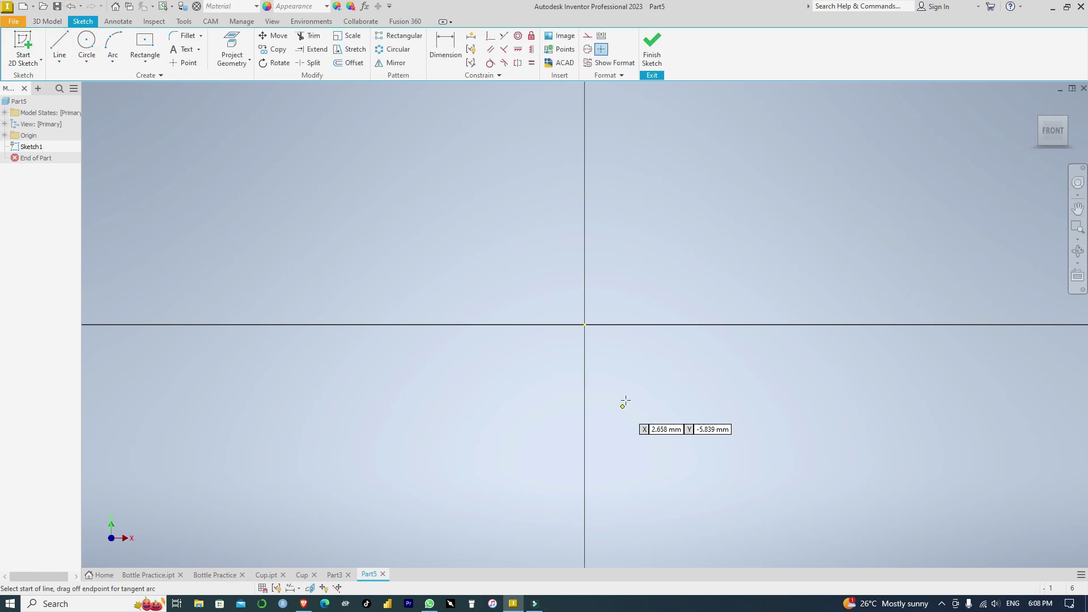
{"action": "left_click", "coordinate": [585, 324]}
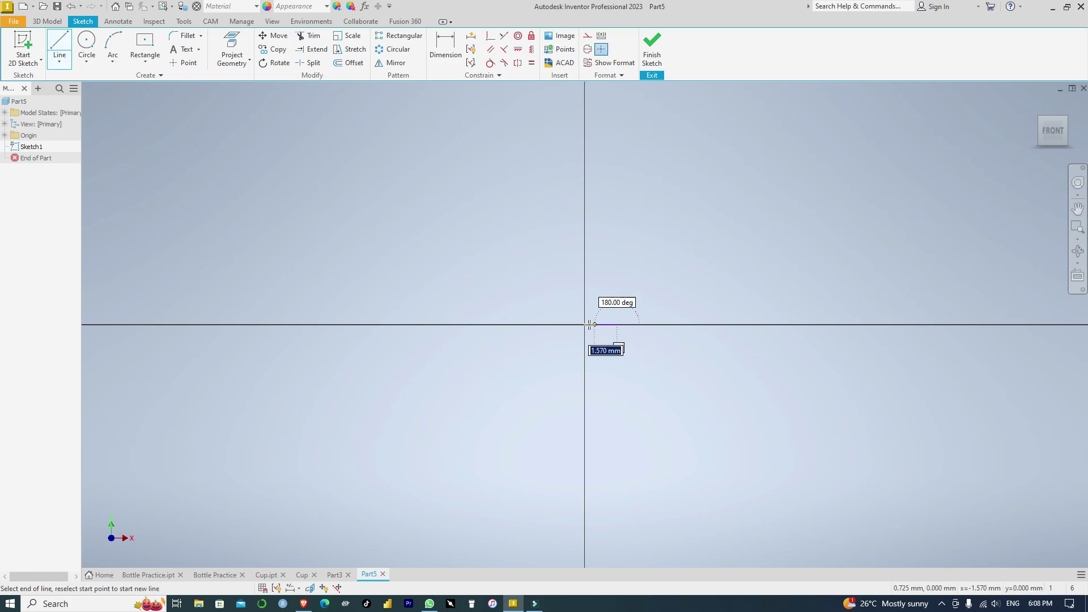
{"action": "left_click", "coordinate": [585, 203]}
{"action": "left_click", "coordinate": [663, 202]}
Step: Close the profile with a three-point arc from the top edge's end down to the axis
{"action": "left_click", "coordinate": [113, 44]}
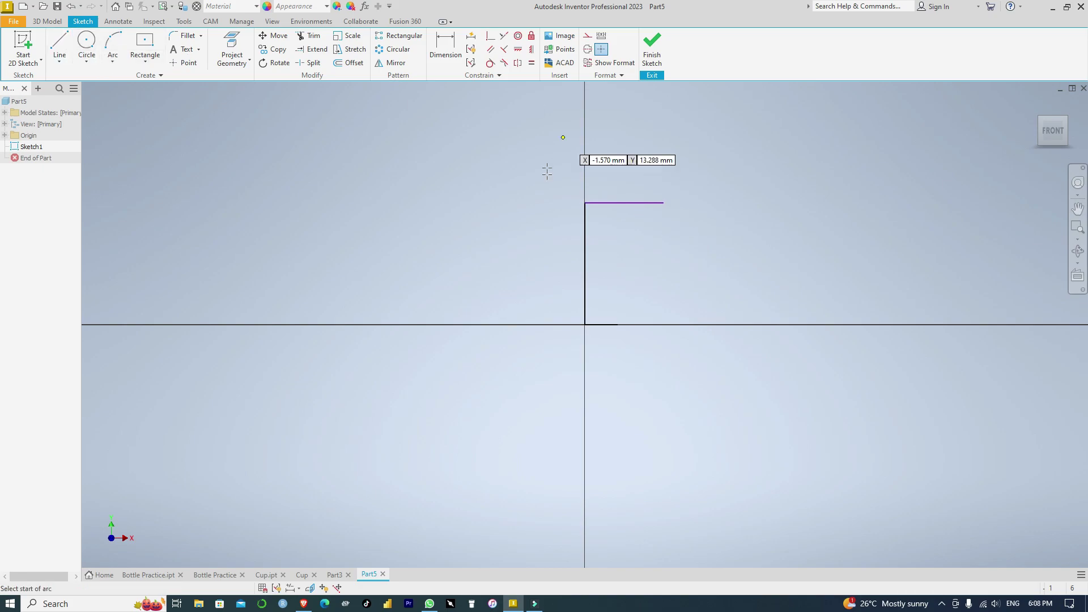
{"action": "left_click", "coordinate": [664, 202]}
{"action": "left_click", "coordinate": [618, 324]}
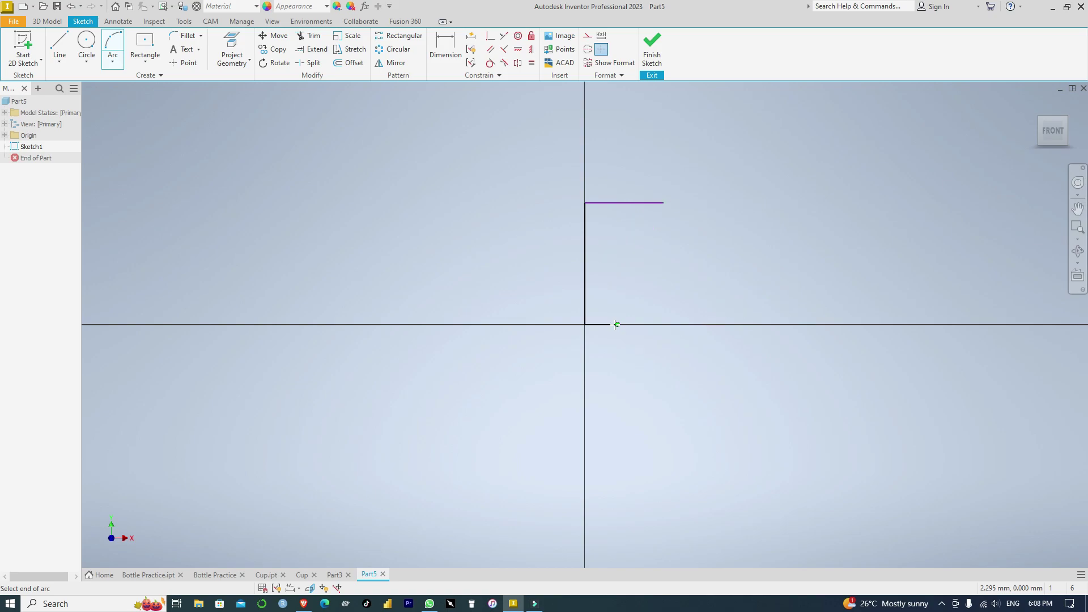
{"action": "left_click", "coordinate": [656, 277]}
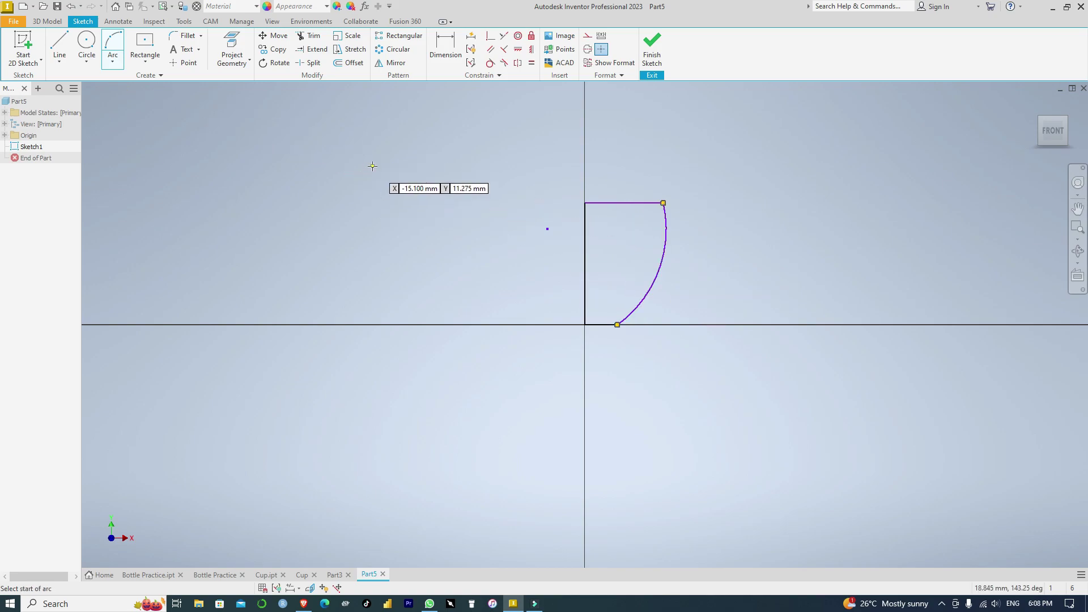
{"action": "left_click", "coordinate": [446, 45]}
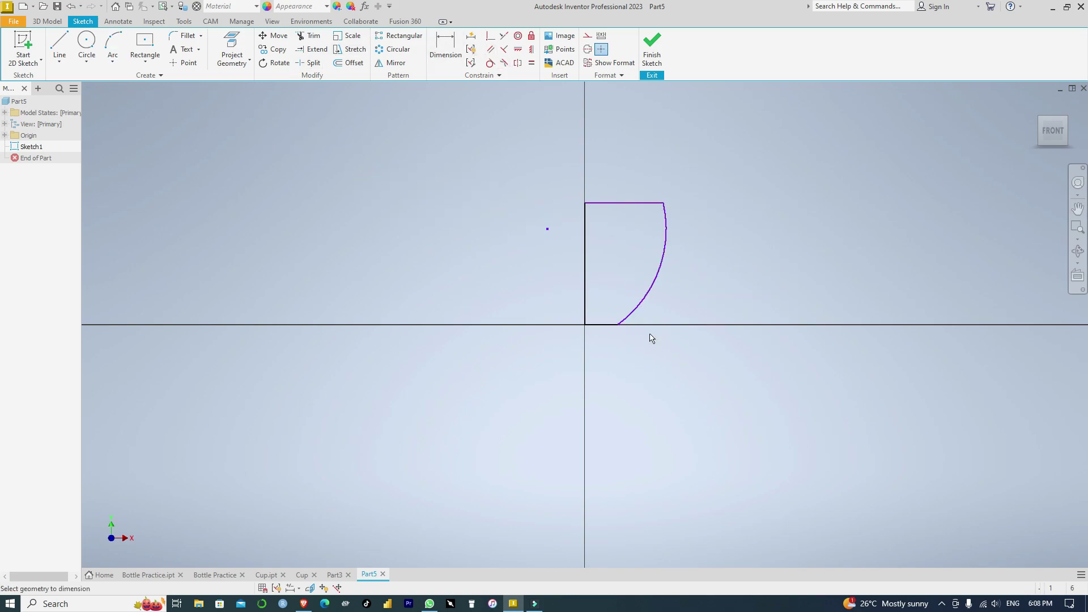
Step: Dimension the bottom edge to a 28 mm base width
{"action": "left_click", "coordinate": [609, 327]}
{"action": "left_click", "coordinate": [644, 368]}
{"action": "type", "text": "28"}
{"action": "key", "text": "Return"}
{"action": "key", "text": "Escape"}
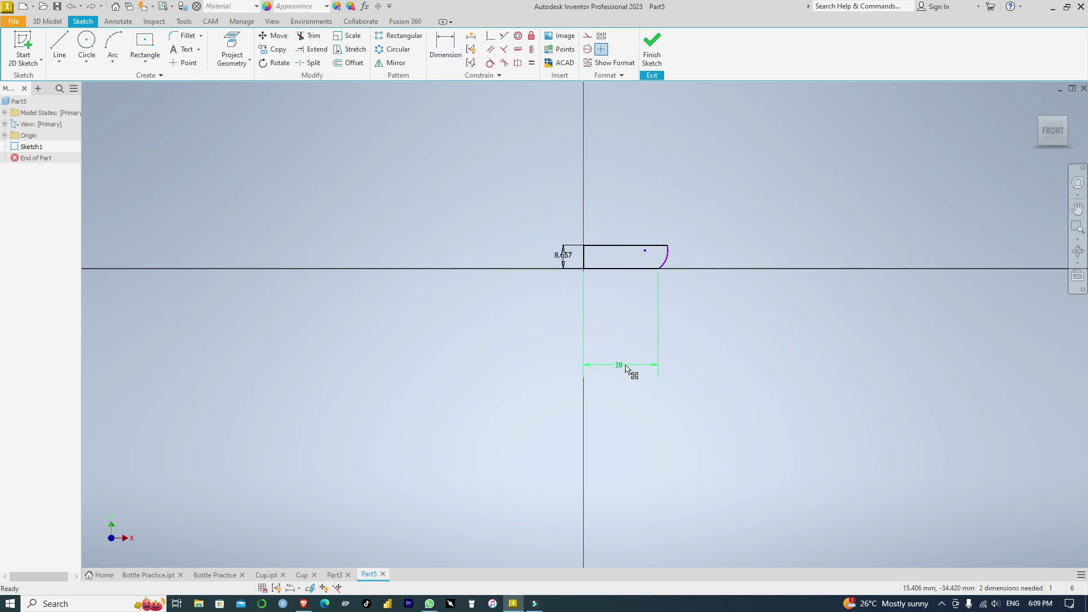
{"action": "scroll", "coordinate": [569, 253], "scroll_direction": "down", "scroll_amount": 5}
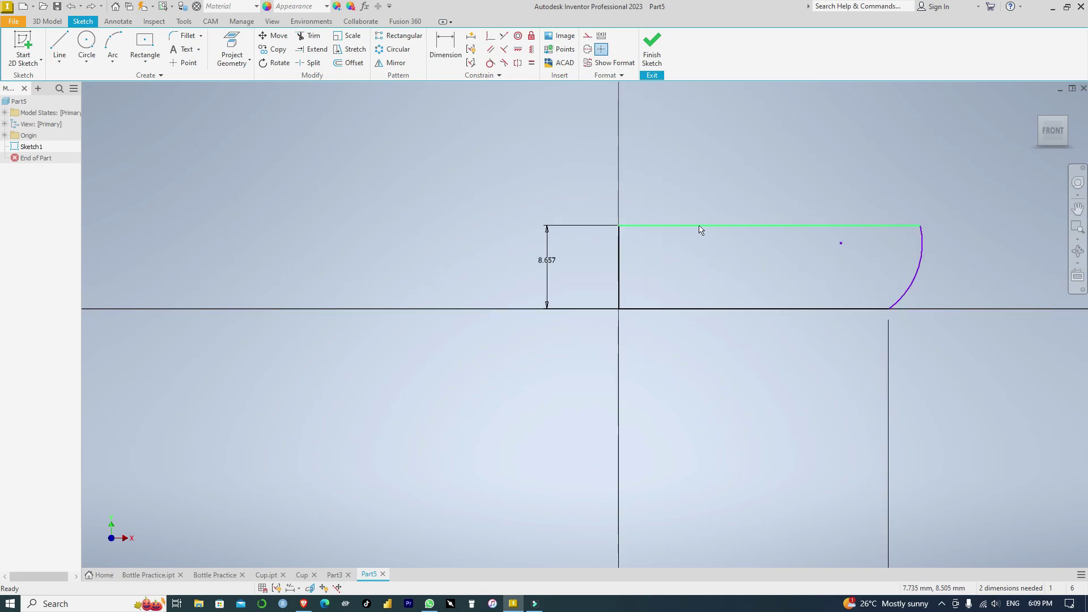
Step: Dimension the top edge to a 37.5 mm width
{"action": "left_click", "coordinate": [443, 43]}
{"action": "left_click", "coordinate": [817, 226]}
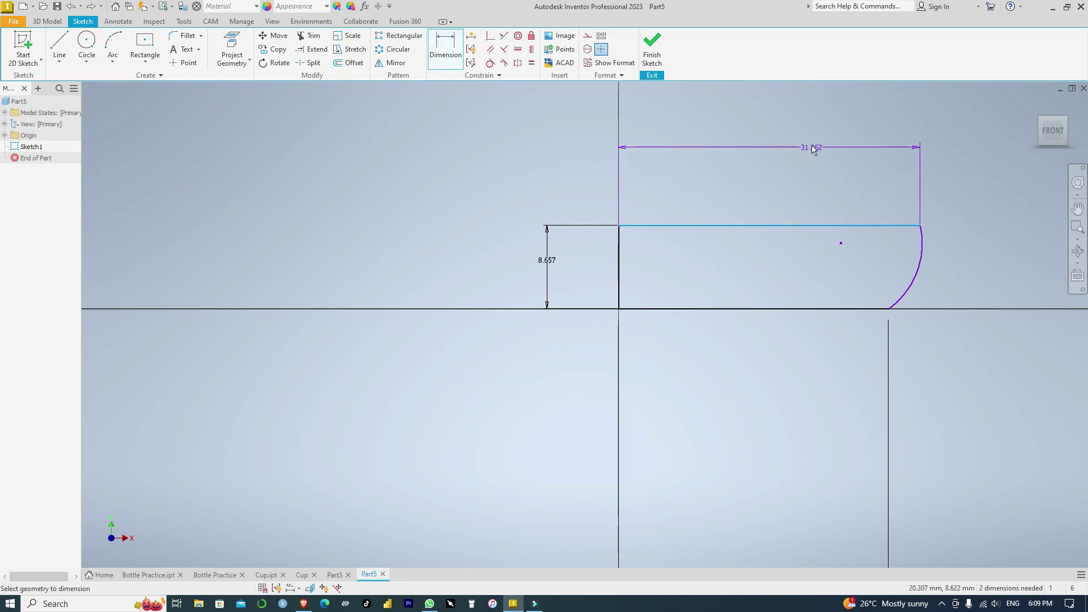
{"action": "left_click", "coordinate": [782, 146]}
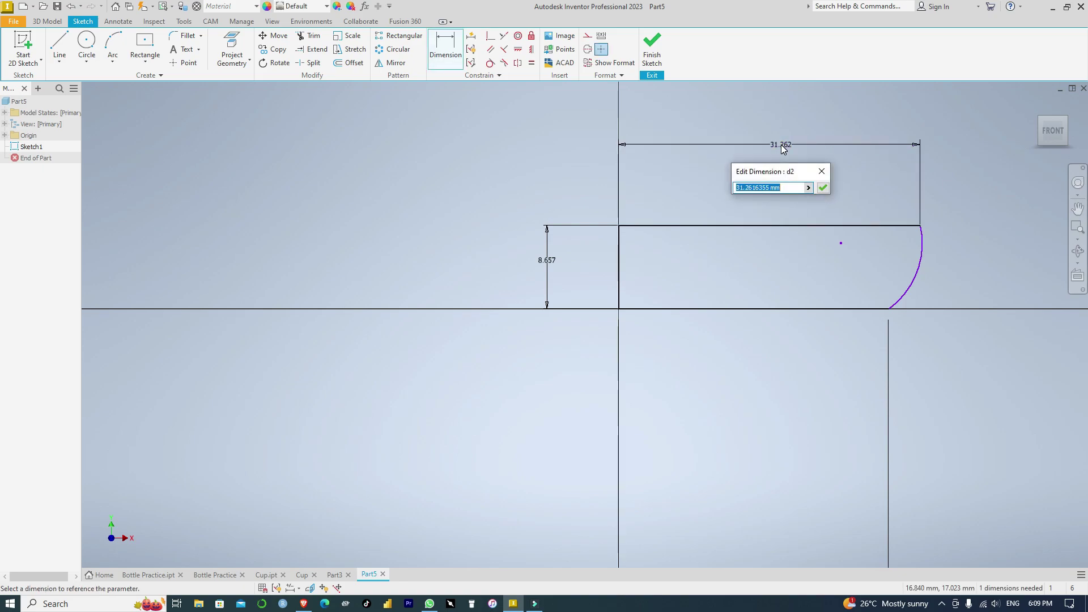
{"action": "type", "text": "37.5"}
{"action": "key", "text": "Return"}
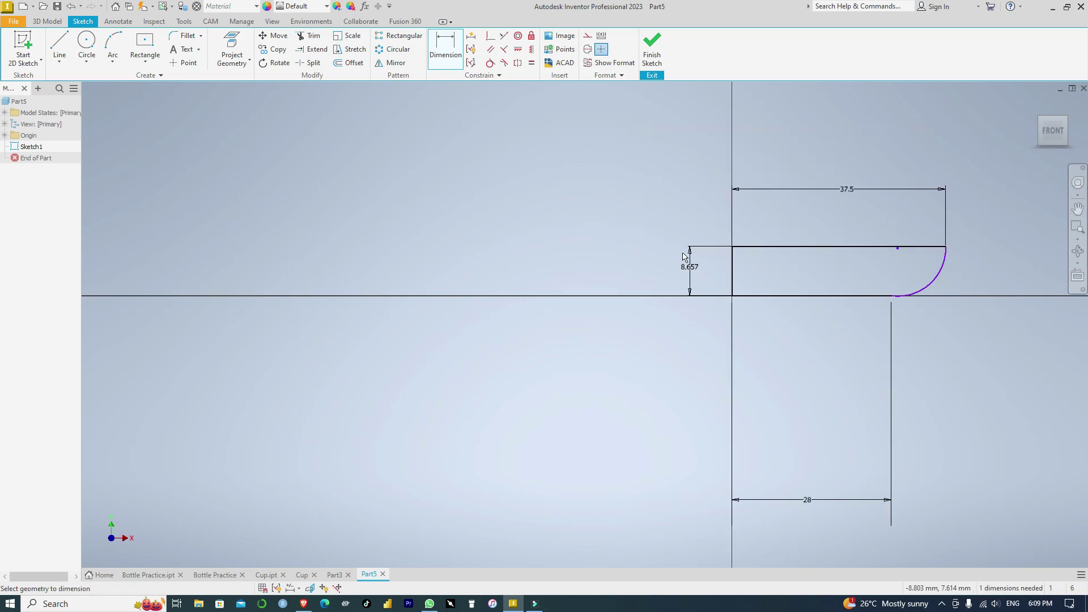
Step: Change the vertical height dimension from 8.657 to 75 mm and recentre the profile
{"action": "left_click", "coordinate": [732, 266]}
{"action": "key", "text": "Escape"}
{"action": "double_click", "coordinate": [691, 269]}
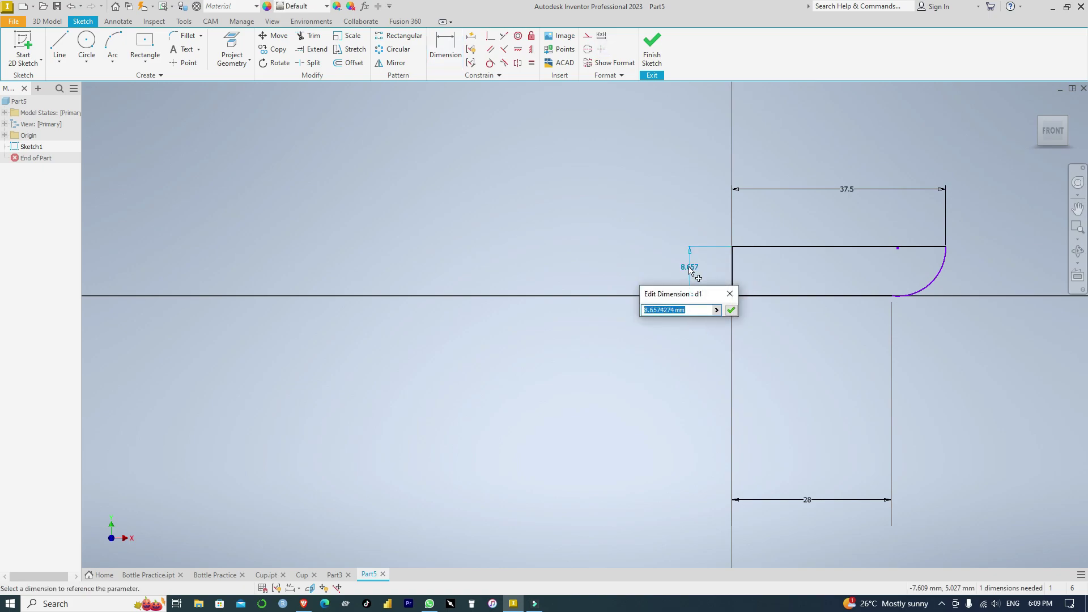
{"action": "type", "text": "75"}
{"action": "key", "text": "Return"}
{"action": "scroll", "coordinate": [871, 256], "scroll_direction": "down", "scroll_amount": 5}
{"action": "scroll", "coordinate": [888, 229], "scroll_direction": "up", "scroll_amount": 8}
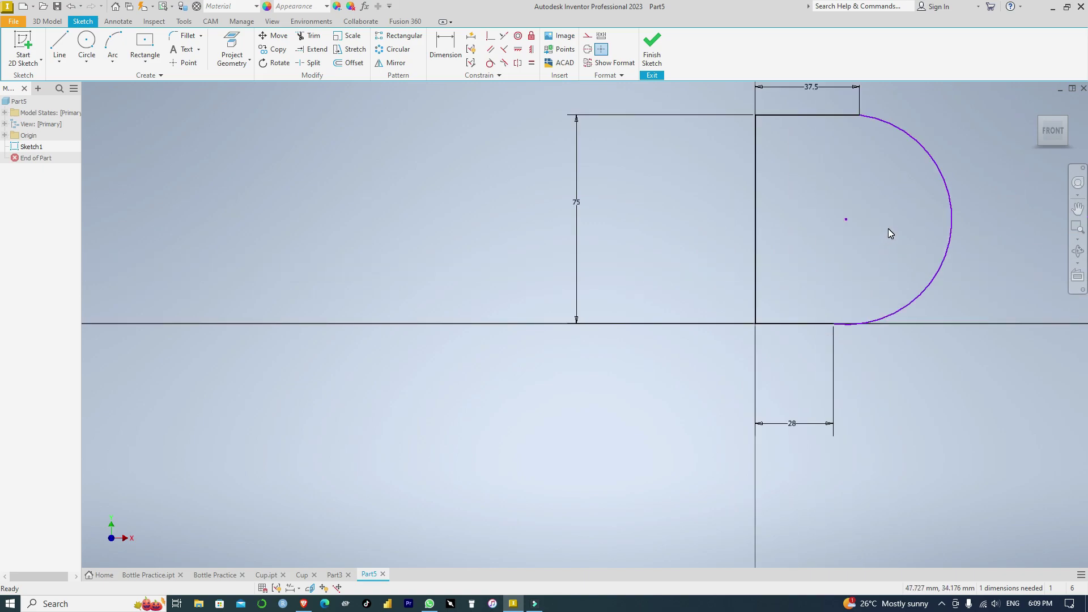
{"action": "middle_click_drag", "start_coordinate": [904, 225], "coordinate": [701, 256]}
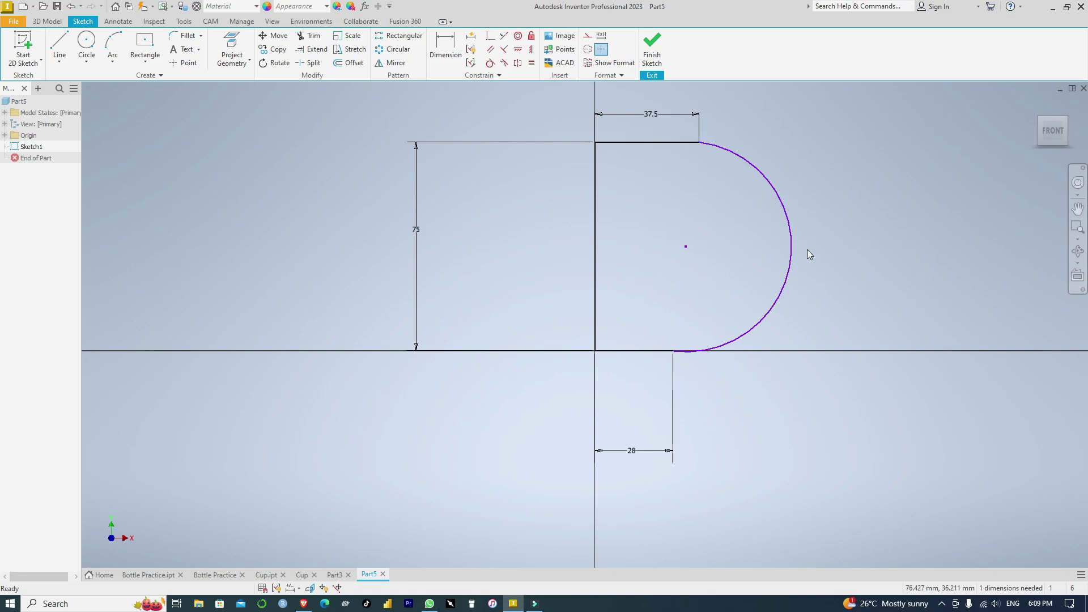
Step: Replace the bulging arc with a shallow three-point arc between the top and base edge ends
{"action": "left_click", "coordinate": [793, 243]}
{"action": "key", "text": "Delete"}
{"action": "left_click", "coordinate": [113, 44]}
{"action": "left_click", "coordinate": [699, 141]}
{"action": "left_click", "coordinate": [674, 350]}
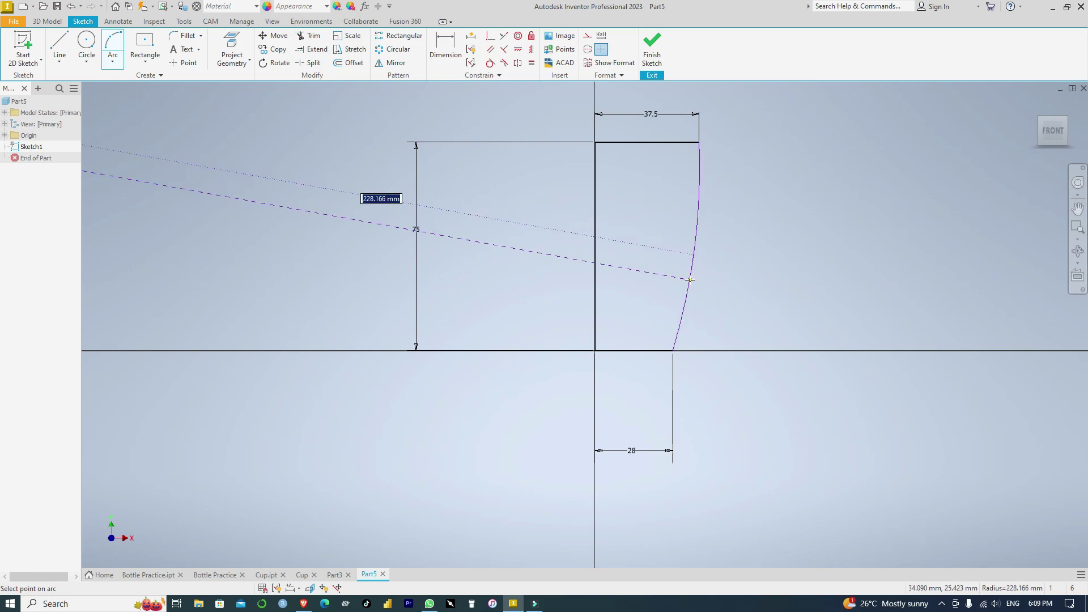
{"action": "left_click", "coordinate": [692, 268]}
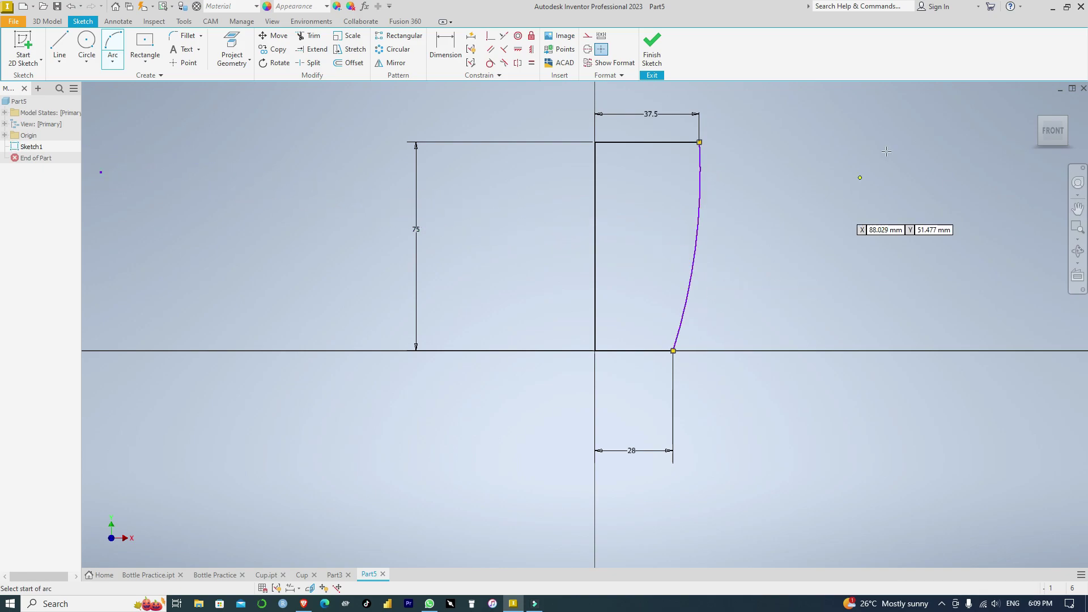
Step: Dimension the new side arc to a 150 mm radius and finish the sketch
{"action": "key", "text": "Escape"}
{"action": "key", "text": "d"}
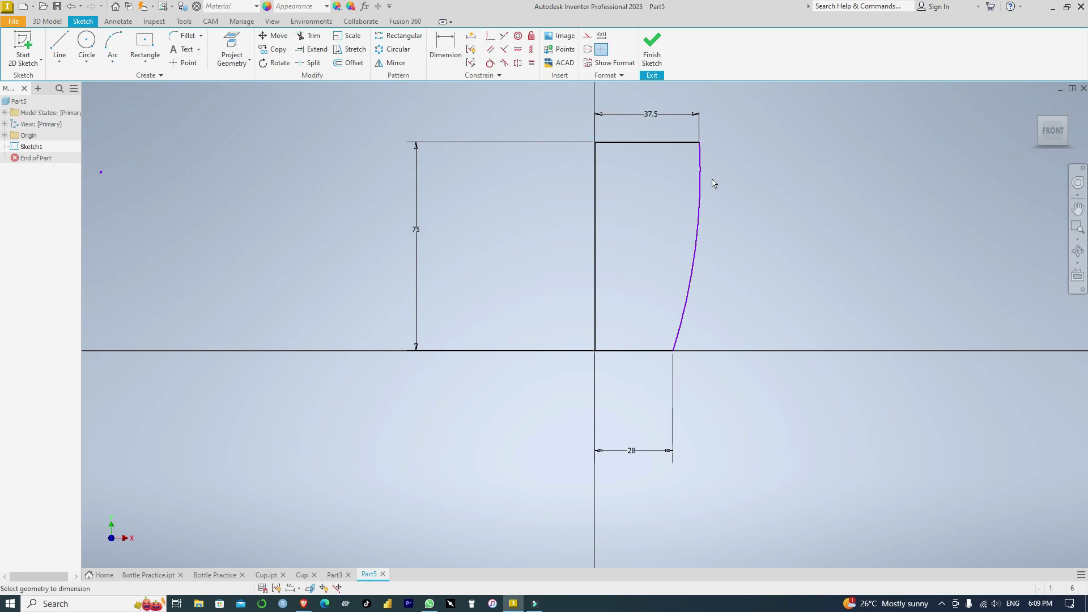
{"action": "left_click", "coordinate": [703, 188]}
{"action": "left_click", "coordinate": [797, 244]}
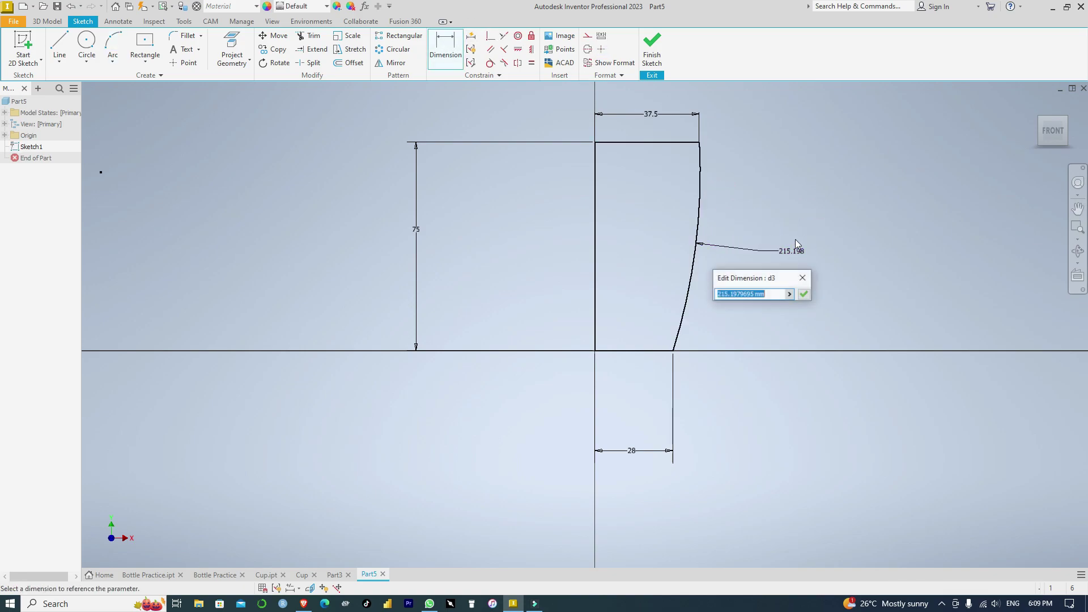
{"action": "type", "text": "150"}
{"action": "key", "text": "Return"}
{"action": "scroll", "coordinate": [812, 236], "scroll_direction": "down", "scroll_amount": 2}
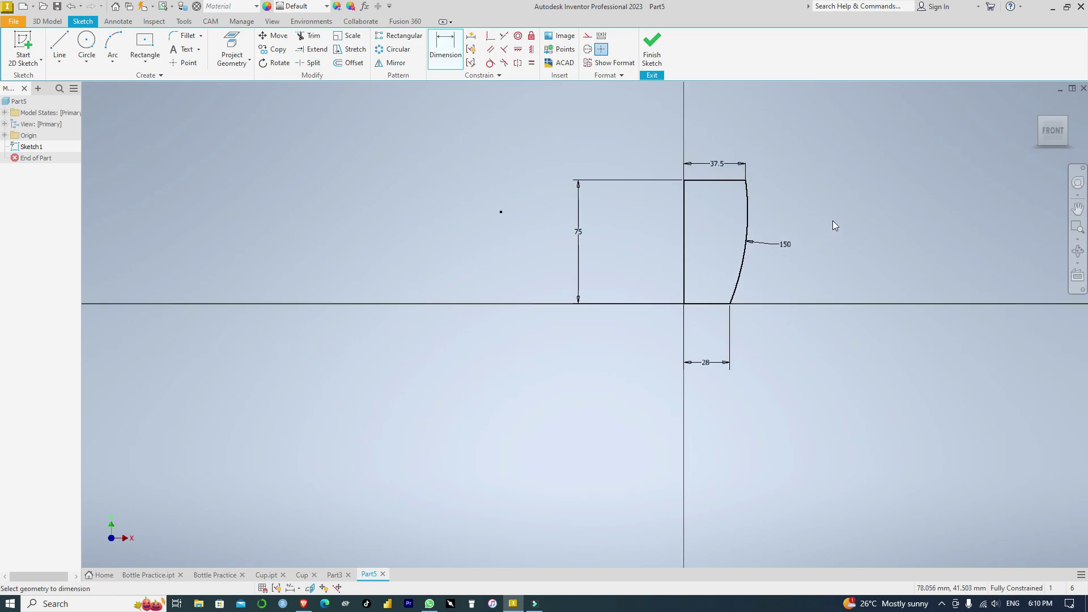
{"action": "middle_click_drag", "start_coordinate": [857, 198], "coordinate": [773, 258]}
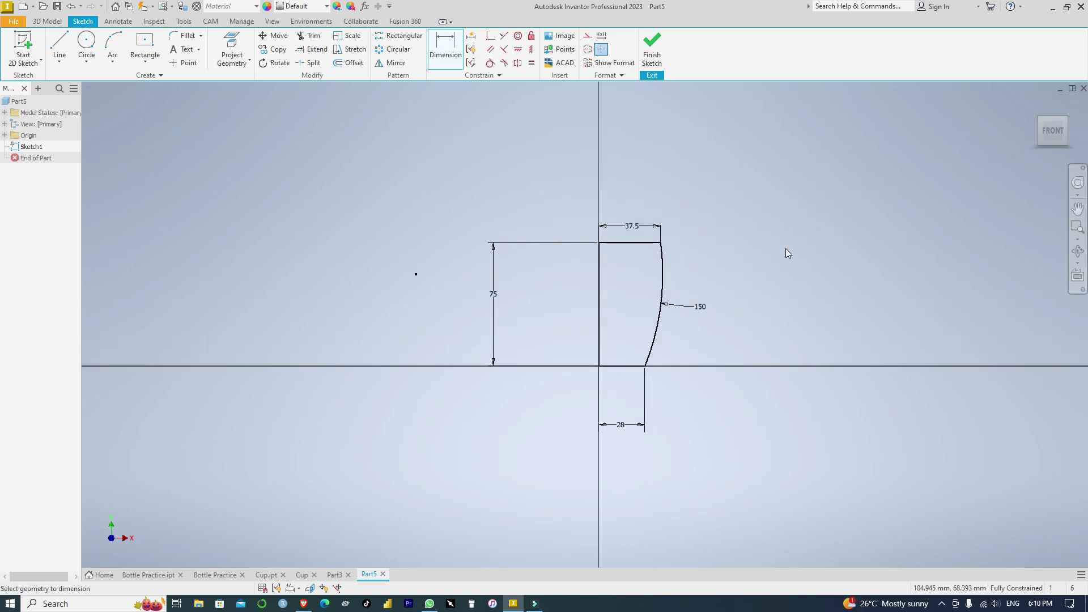
{"action": "left_click", "coordinate": [651, 46]}
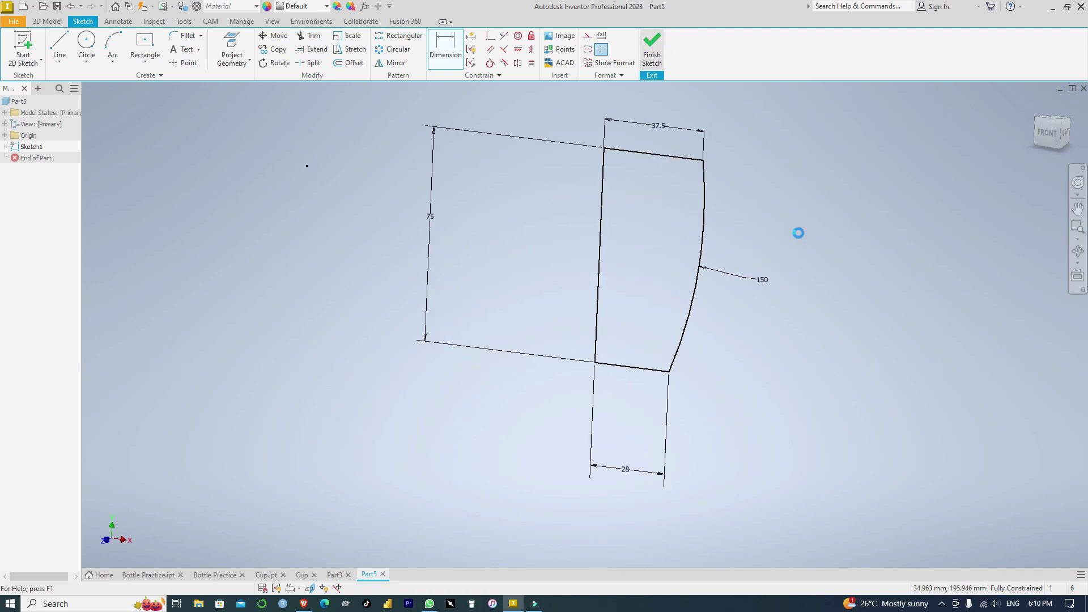
Step: Revolve the profile a full 360° around its left vertical edge into the mug body
{"action": "scroll", "coordinate": [788, 323], "scroll_direction": "up", "scroll_amount": 2}
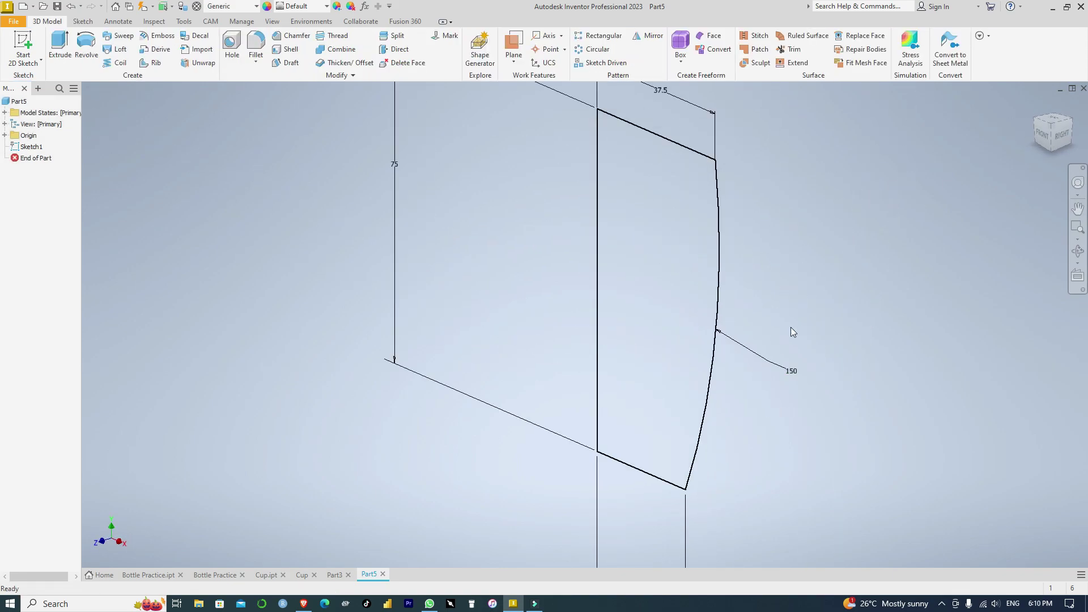
{"action": "left_click", "coordinate": [86, 46]}
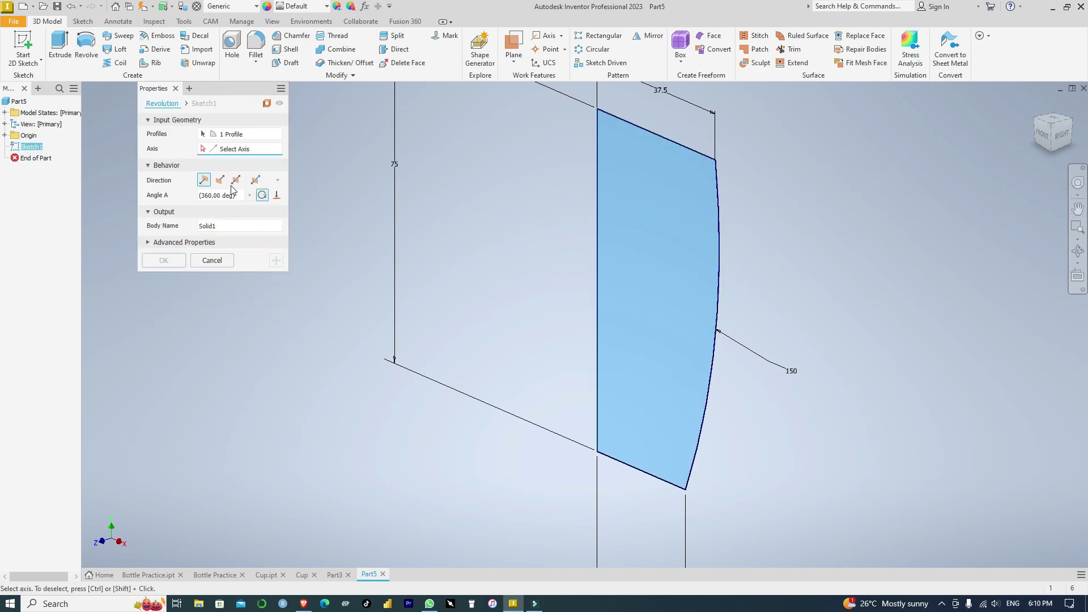
{"action": "left_click", "coordinate": [597, 222]}
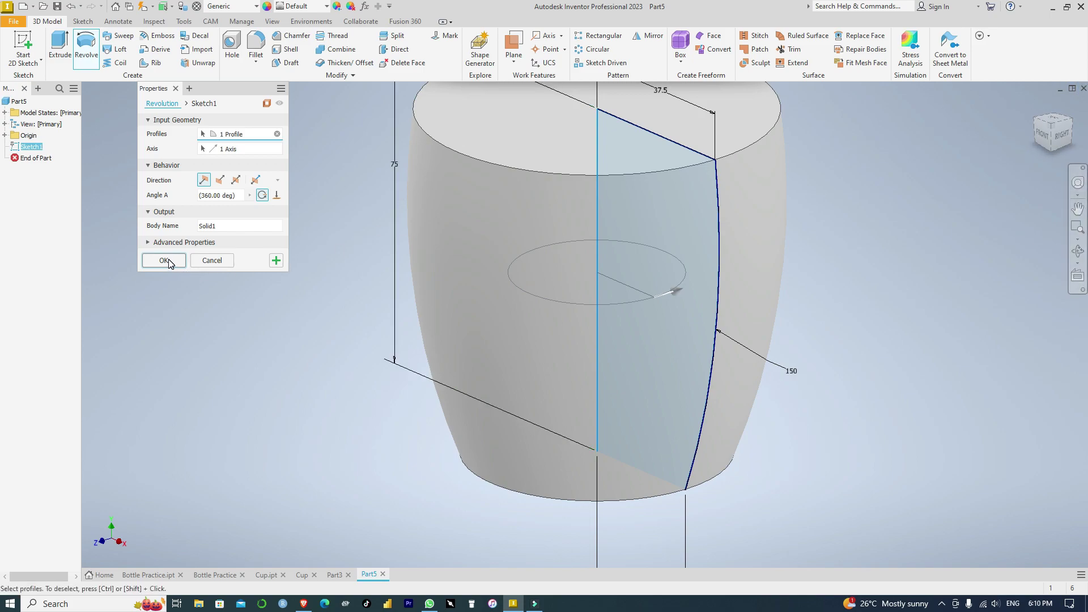
{"action": "key", "text": "Return"}
{"action": "middle_click_drag", "start_coordinate": [846, 261], "coordinate": [808, 269]}
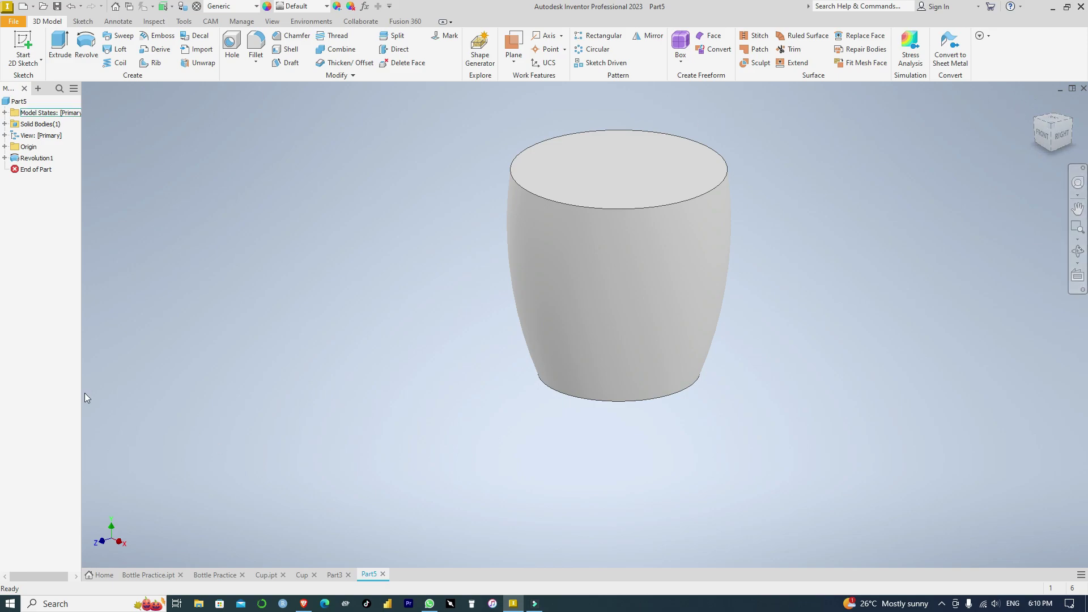
Step: Open a new sketch on the Origin's XY Plane with Slice Graphics cutting through the body
{"action": "left_click", "coordinate": [5, 146]}
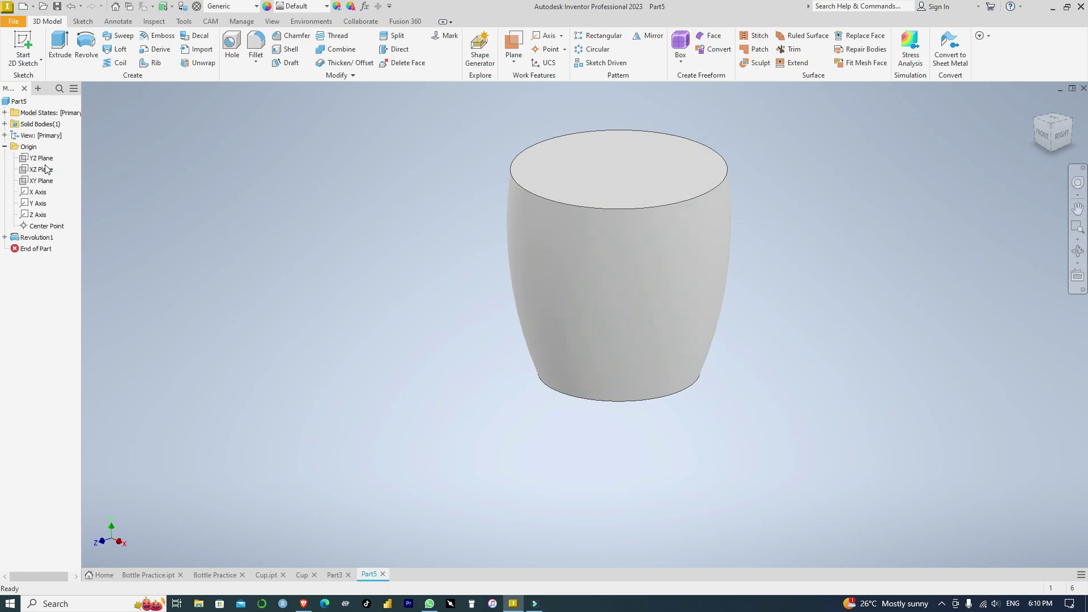
{"action": "left_click", "coordinate": [42, 181]}
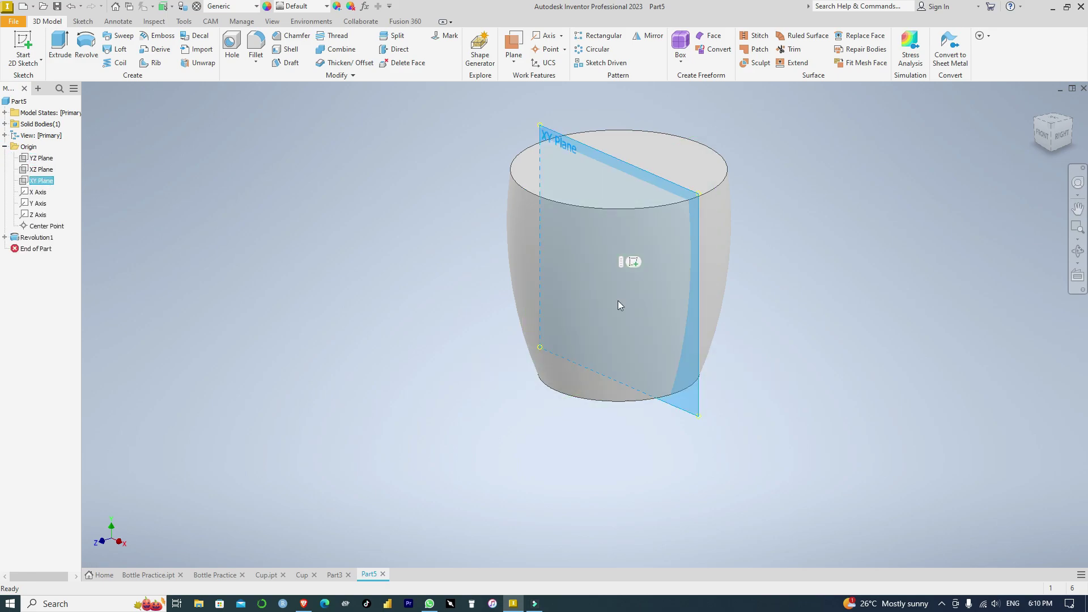
{"action": "left_click", "coordinate": [634, 262]}
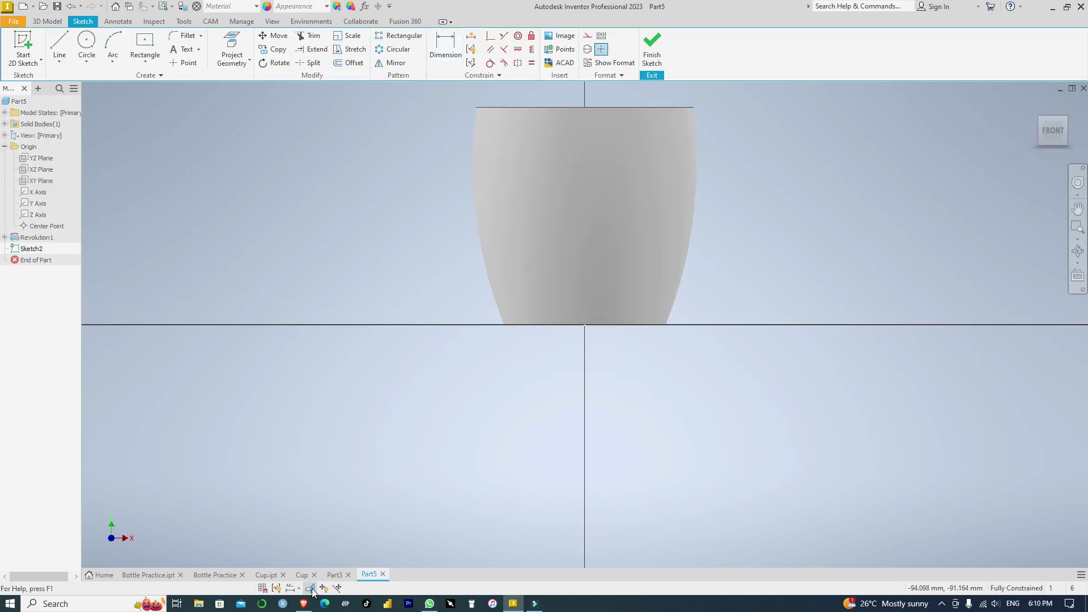
{"action": "left_click", "coordinate": [311, 590]}
{"action": "middle_click_drag", "start_coordinate": [684, 235], "coordinate": [612, 359]}
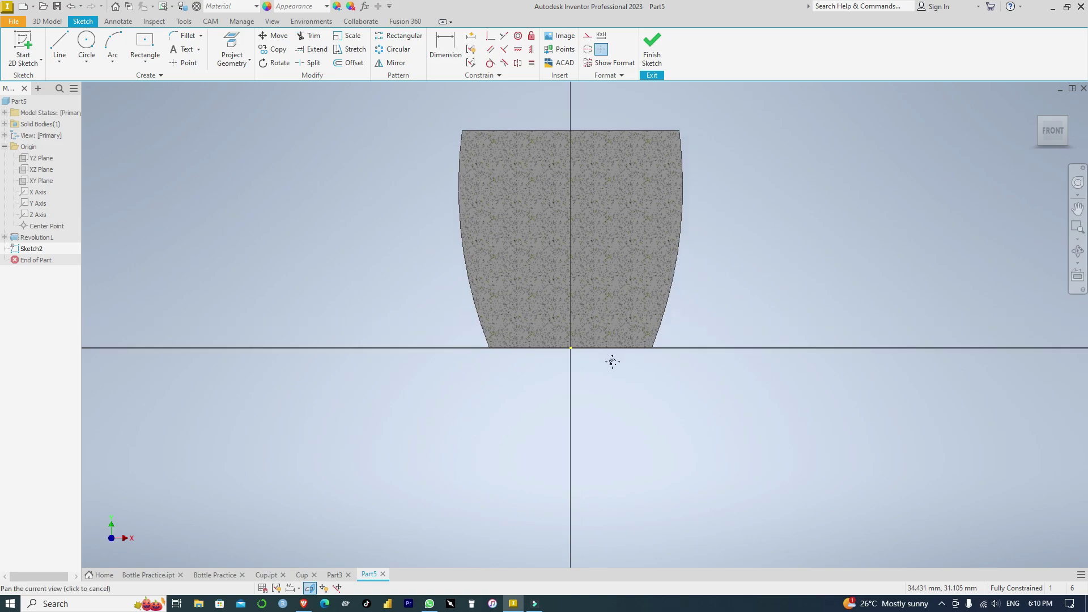
{"action": "left_click", "coordinate": [113, 44]}
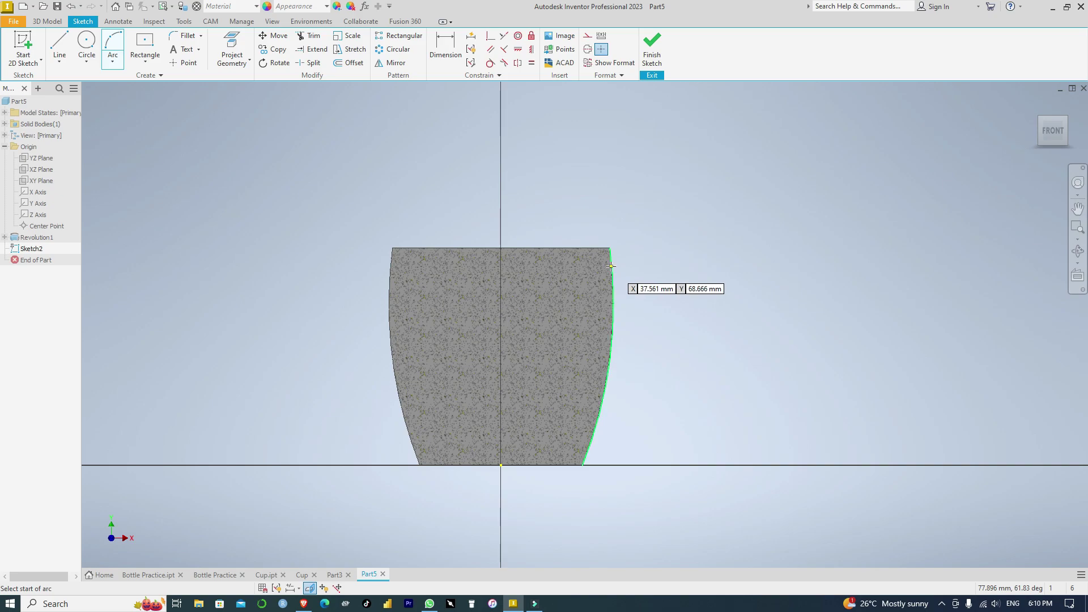
Step: Draw the upper handle arc off the mug's upper-right edge and give it a 14 mm radius
{"action": "left_click", "coordinate": [610, 267]}
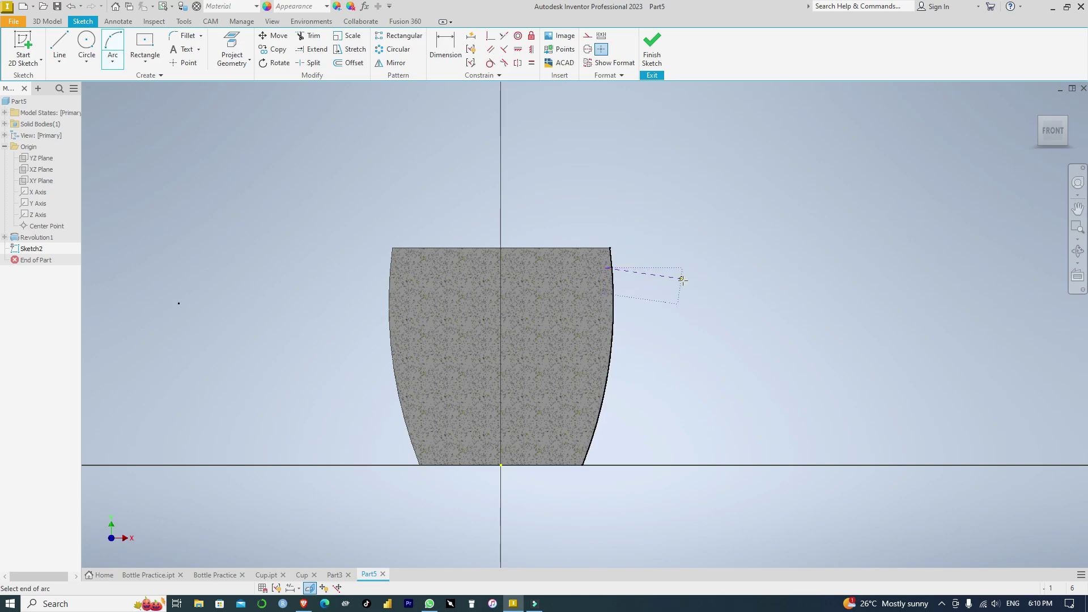
{"action": "left_click", "coordinate": [687, 286]}
{"action": "left_click", "coordinate": [639, 305]}
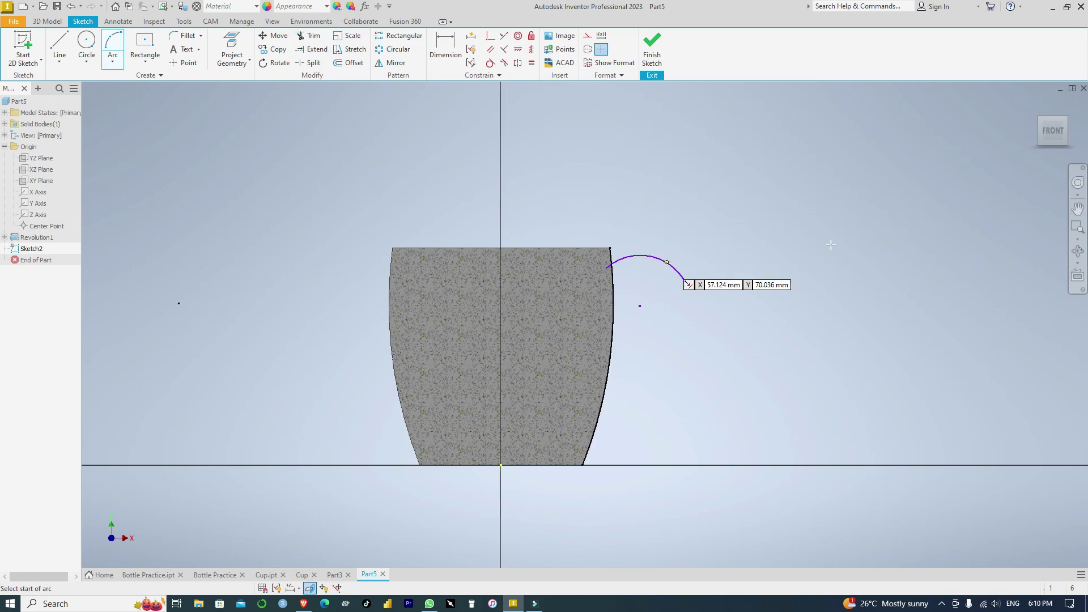
{"action": "key", "text": "d"}
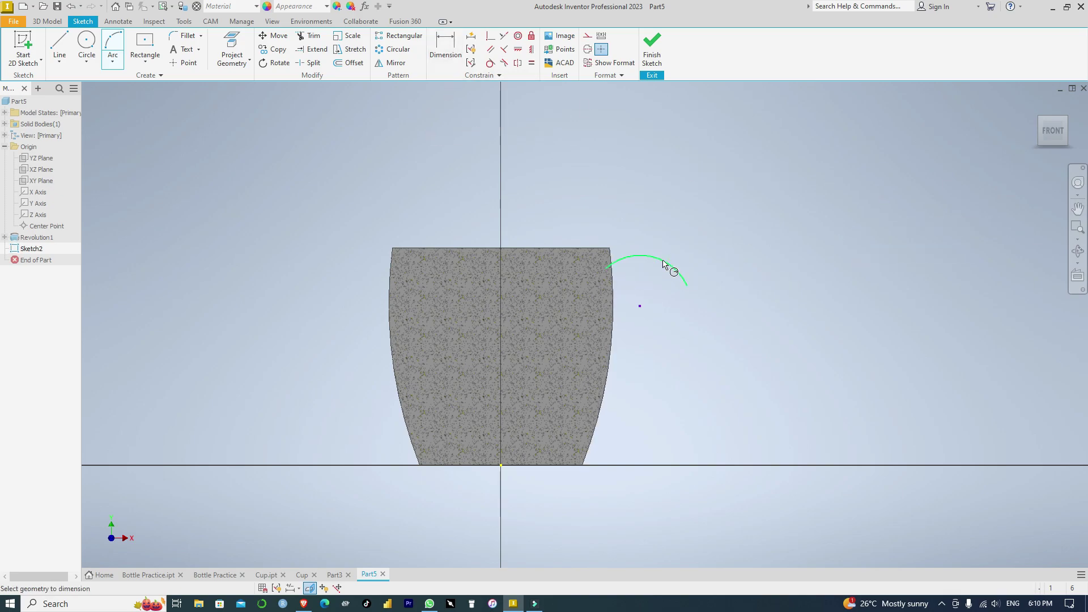
{"action": "left_click", "coordinate": [667, 257]}
{"action": "left_click", "coordinate": [692, 233]}
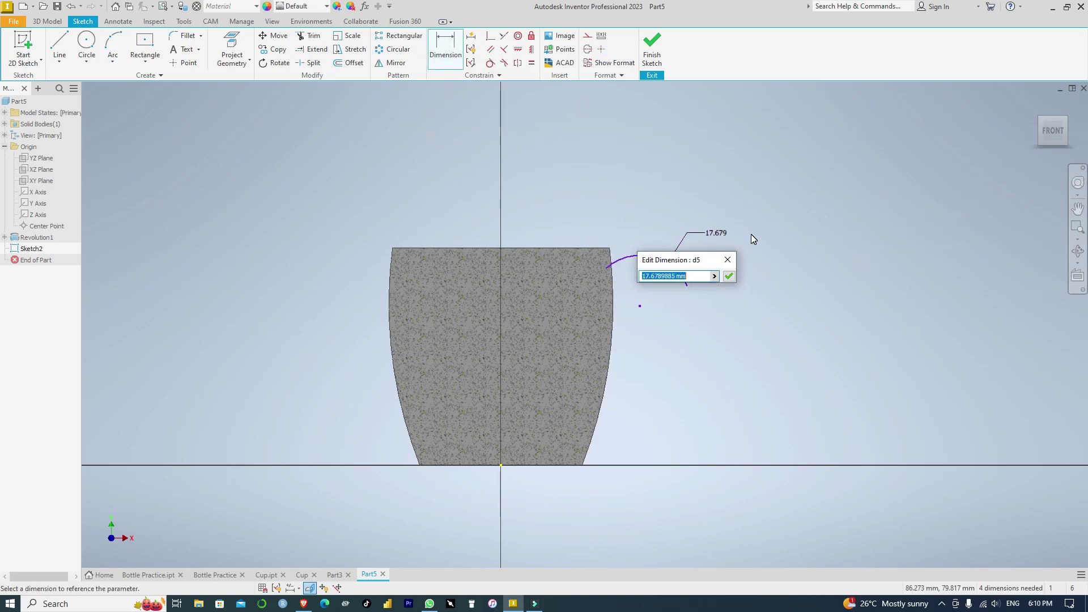
{"action": "type", "text": "14"}
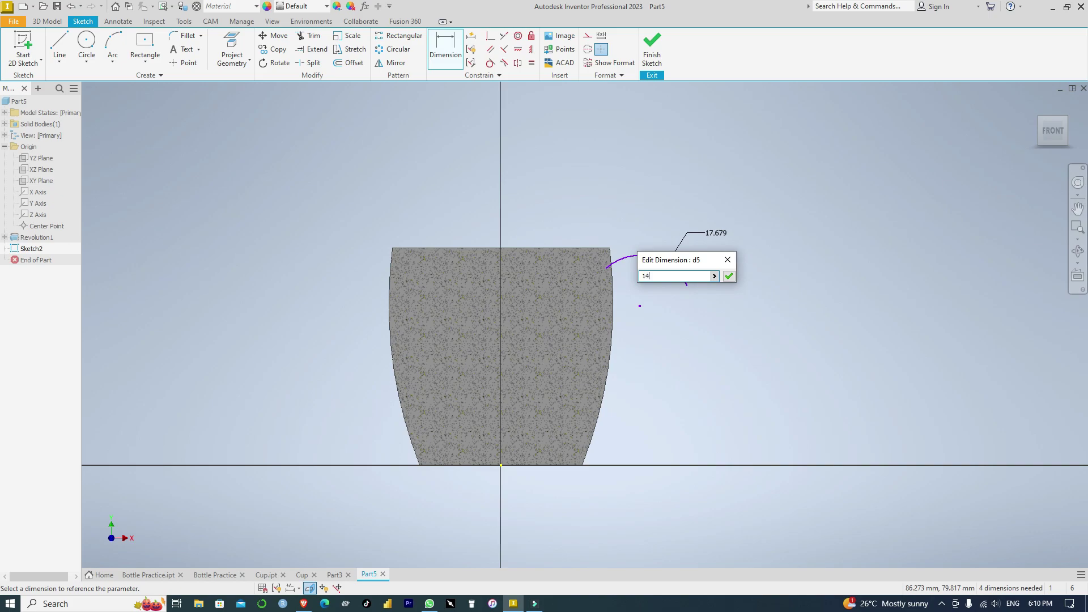
{"action": "key", "text": "Return"}
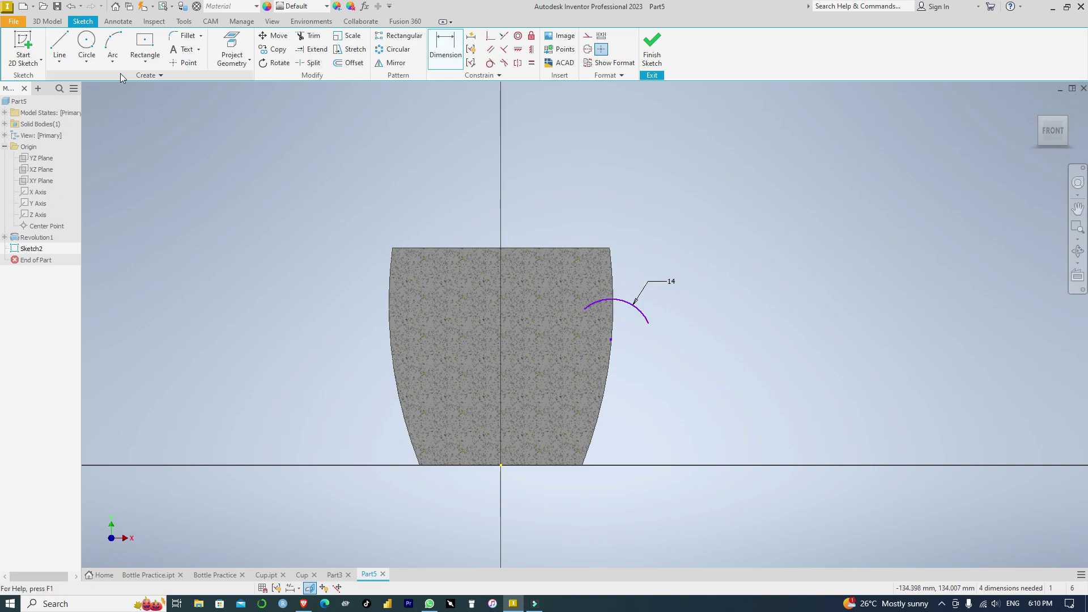
Step: Place the arc's centre 23 mm below the mug rim and shift the arc right
{"action": "left_click", "coordinate": [597, 253]}
{"action": "left_click", "coordinate": [611, 339]}
{"action": "left_click", "coordinate": [816, 292]}
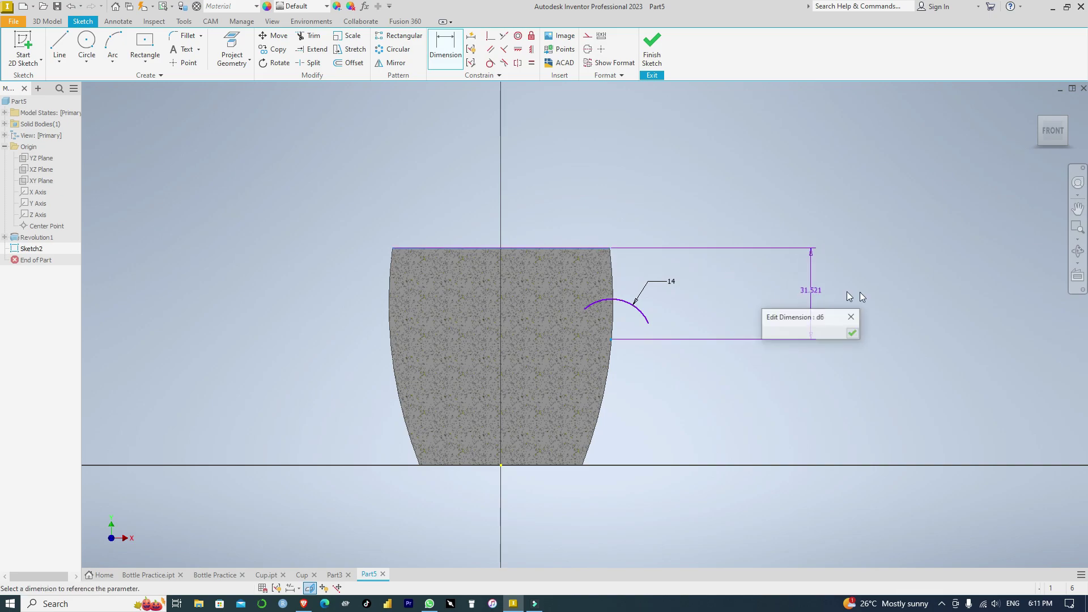
{"action": "type", "text": "23"}
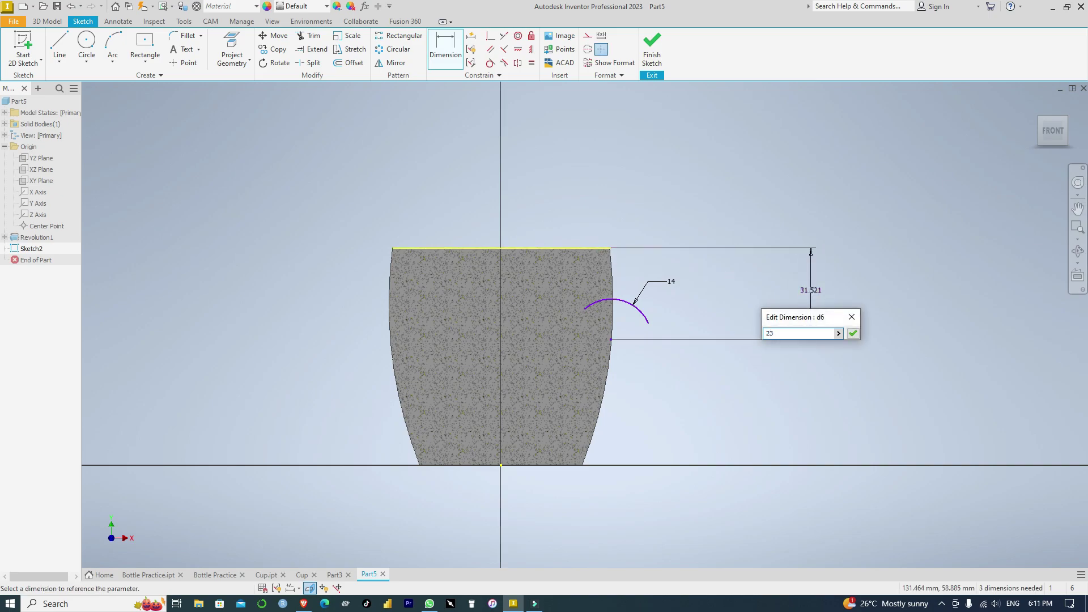
{"action": "key", "text": "Return"}
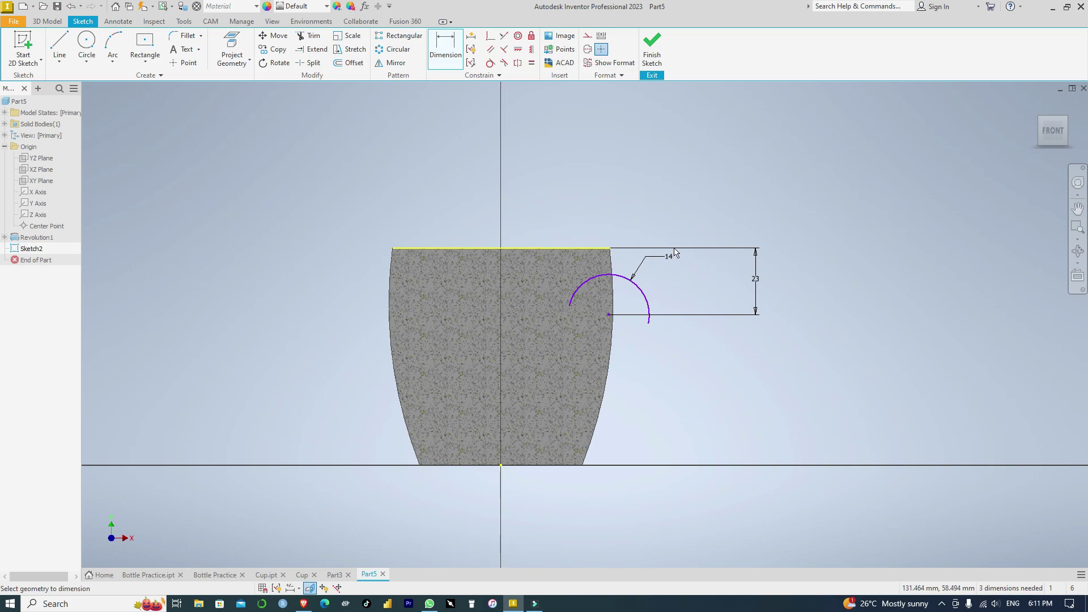
{"action": "key", "text": "Escape"}
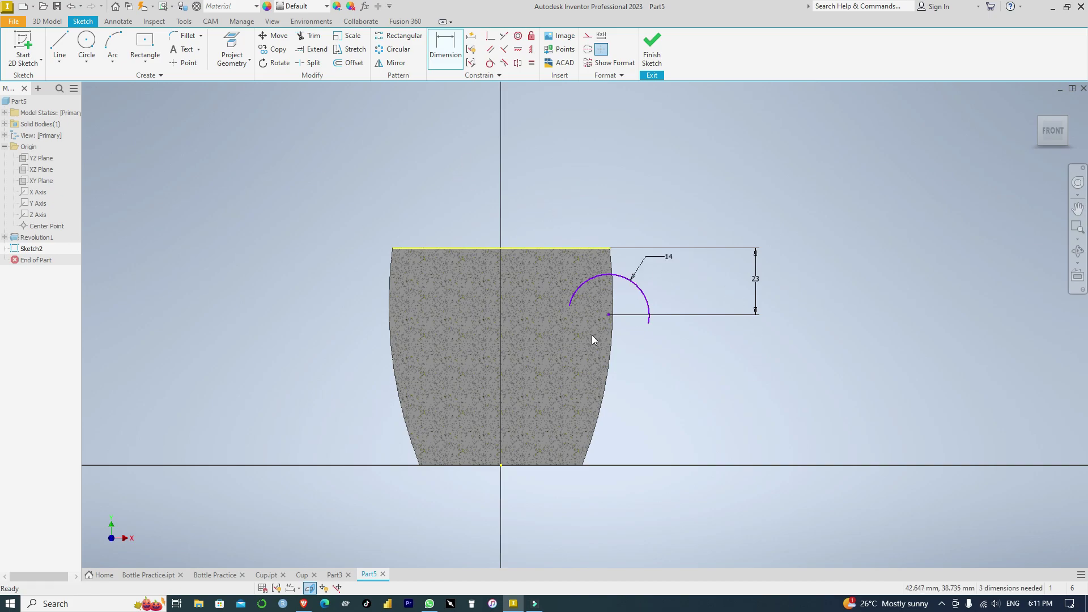
{"action": "left_click_drag", "start_coordinate": [580, 298], "coordinate": [606, 281]}
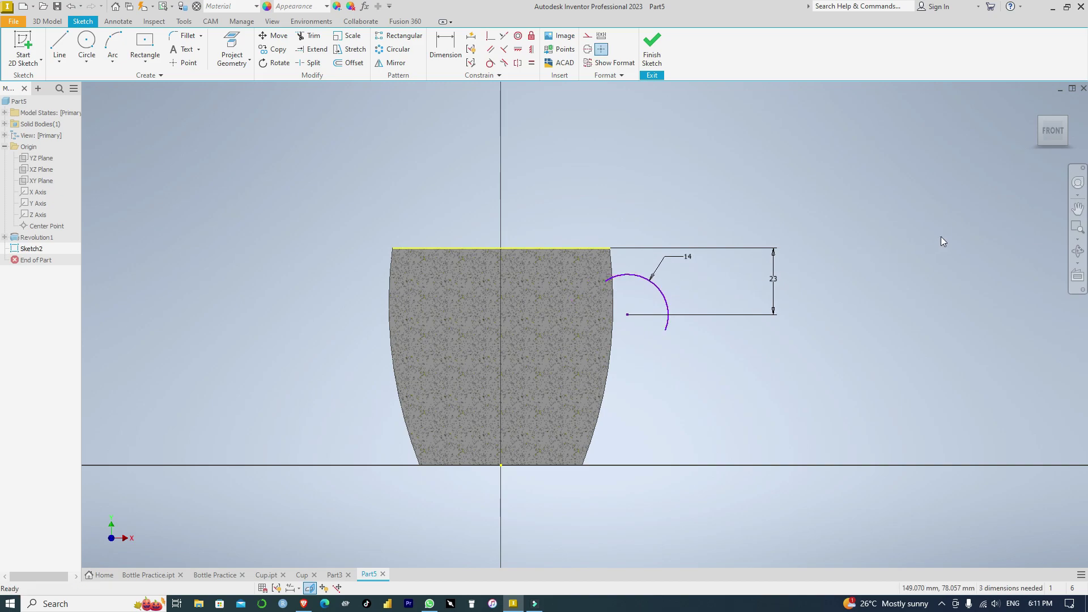
Step: Draw the lower handle curve down to the mug's lower edge and dimension its height to 45 mm
{"action": "left_click", "coordinate": [113, 43]}
{"action": "left_click", "coordinate": [667, 332]}
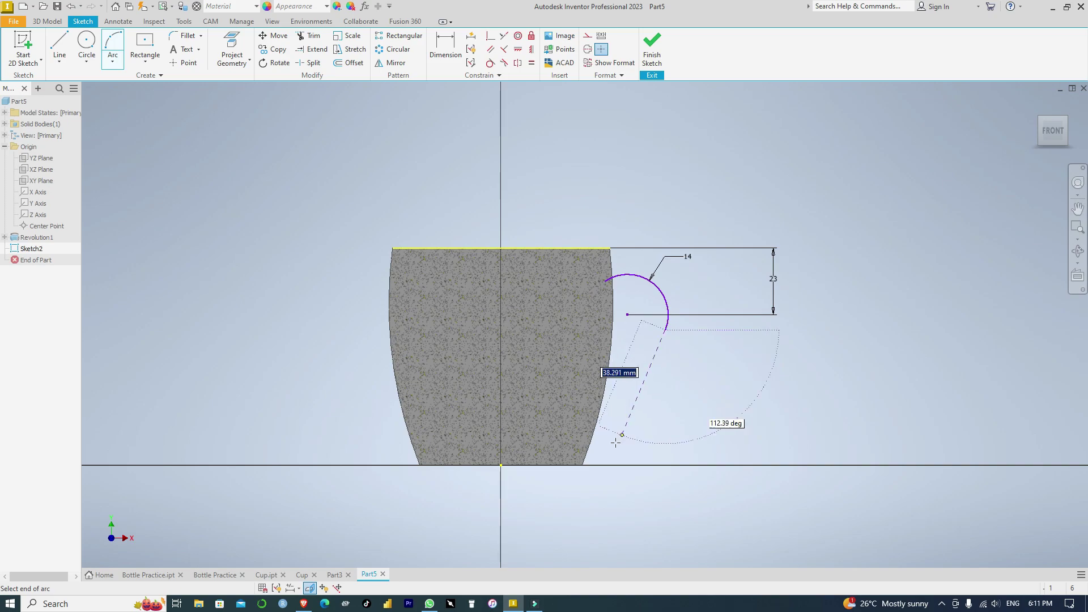
{"action": "left_click", "coordinate": [580, 453]}
{"action": "left_click", "coordinate": [626, 406]}
{"action": "key", "text": "Escape"}
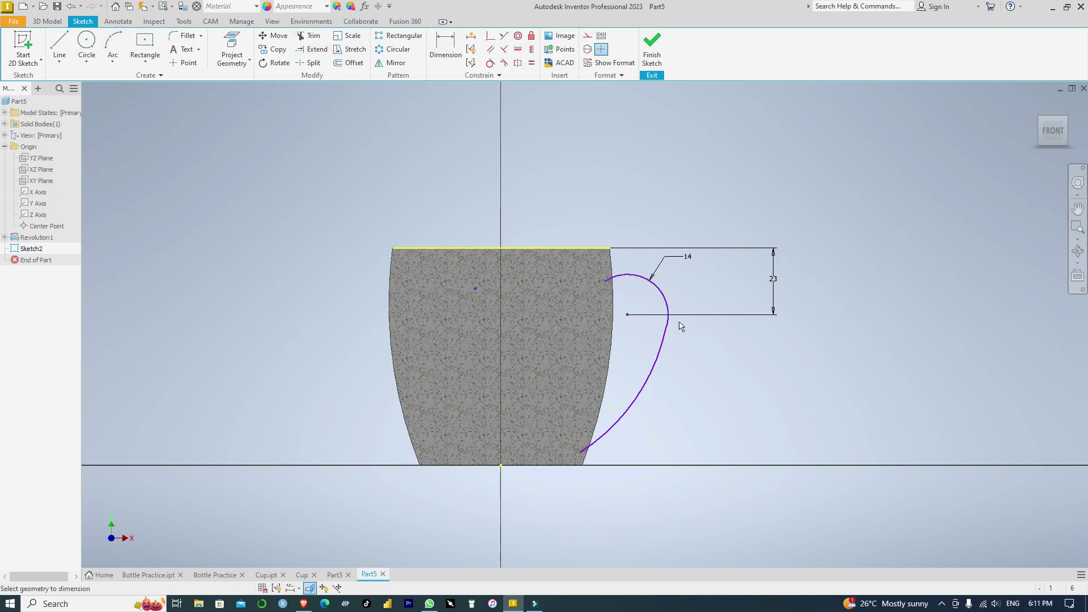
{"action": "left_click", "coordinate": [500, 466]}
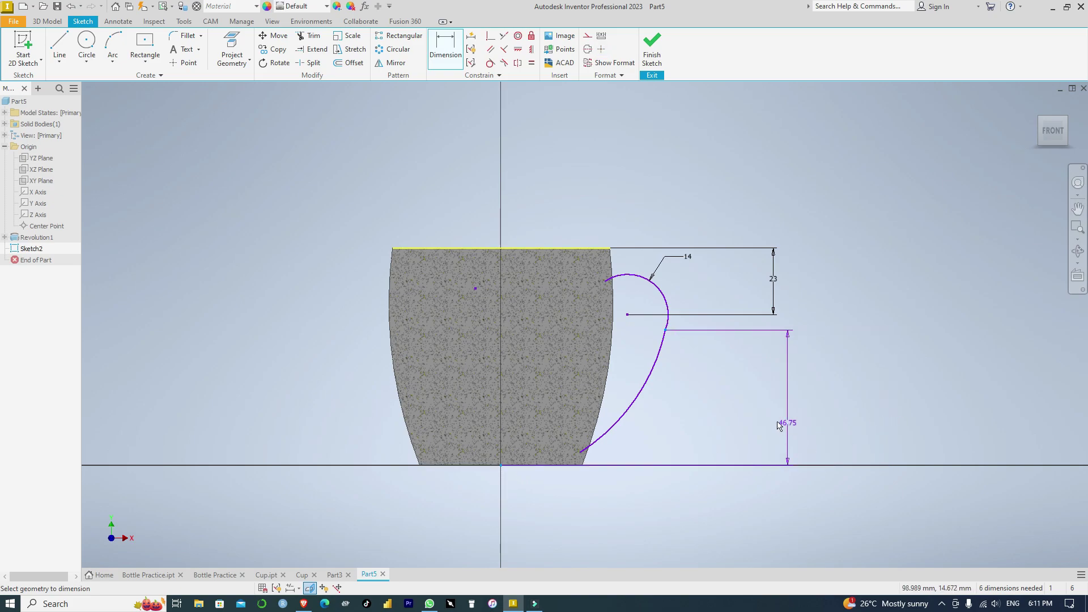
{"action": "left_click", "coordinate": [771, 403]}
{"action": "type", "text": "45"}
{"action": "key", "text": "Return"}
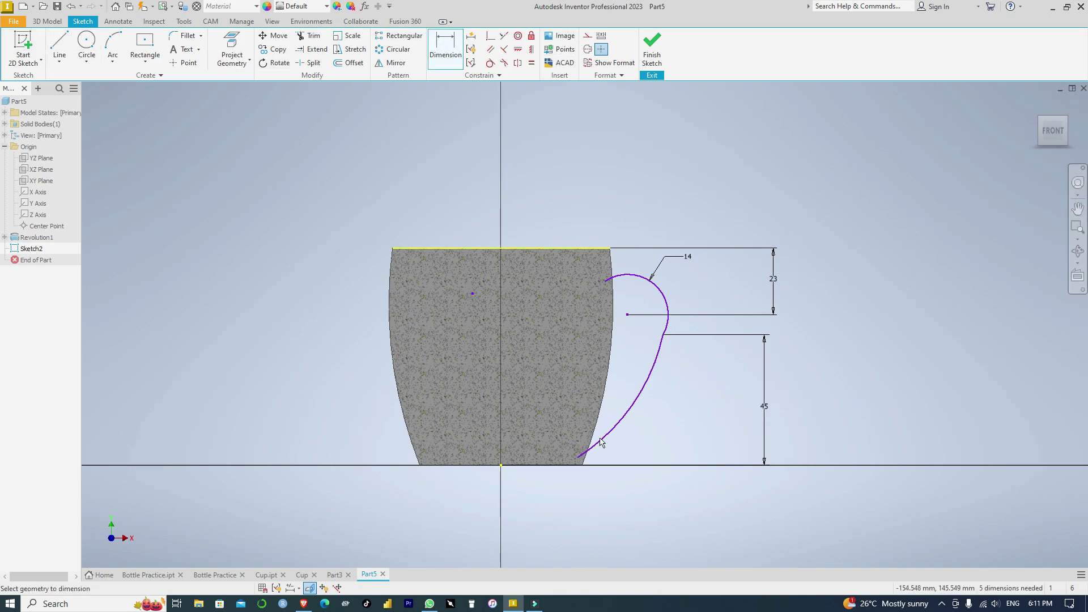
Step: Set the top arc's centre 48 mm from the origin and attach both handle ends to the mug profile
{"action": "left_click", "coordinate": [501, 467]}
{"action": "left_click", "coordinate": [627, 316]}
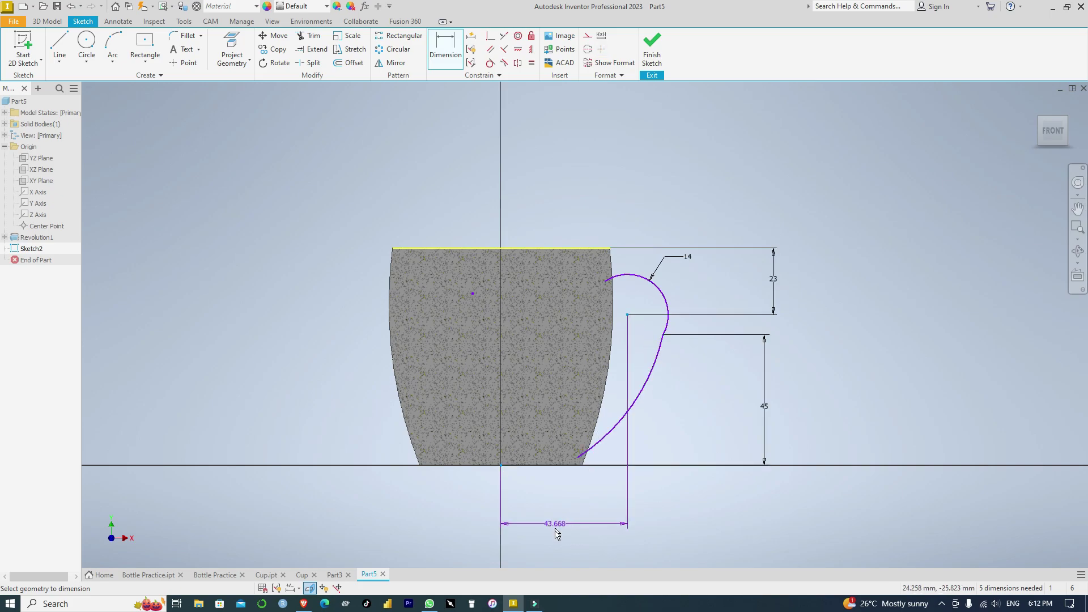
{"action": "left_click", "coordinate": [566, 524]}
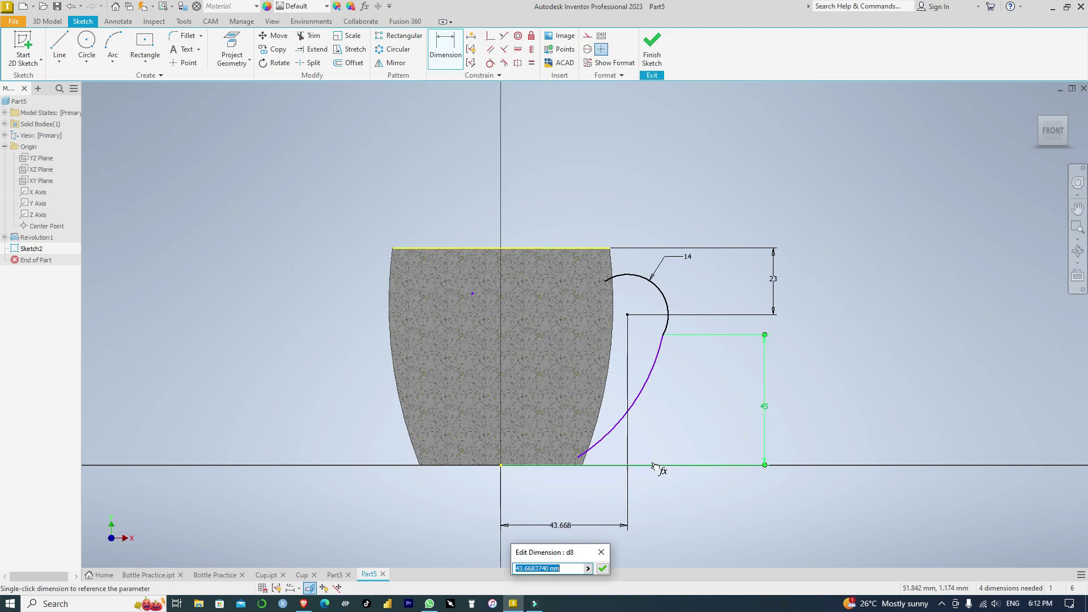
{"action": "type", "text": "48"}
{"action": "key", "text": "Return"}
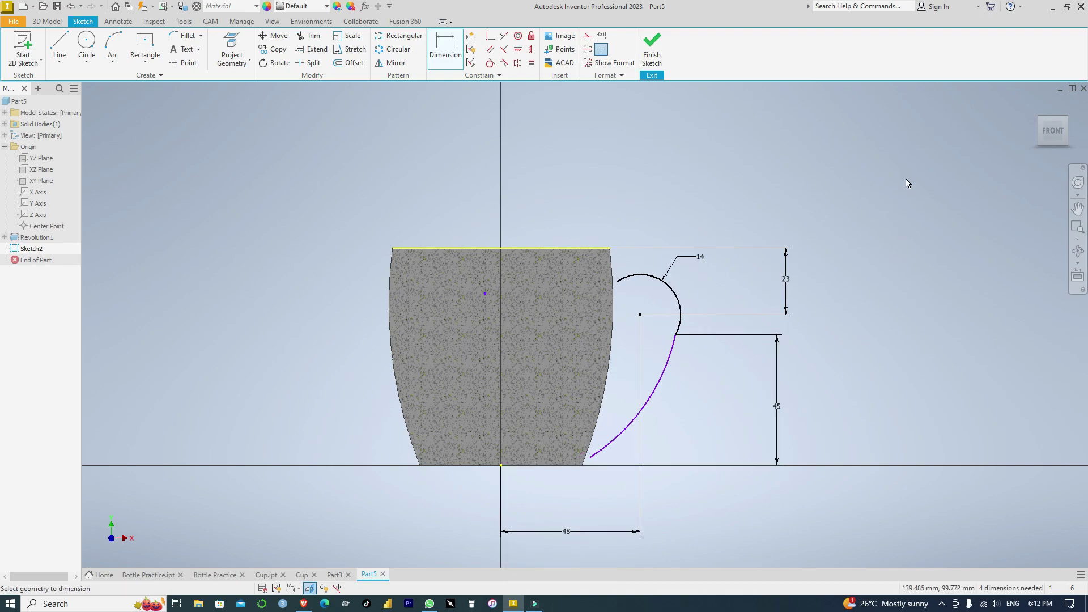
{"action": "key", "text": "Escape"}
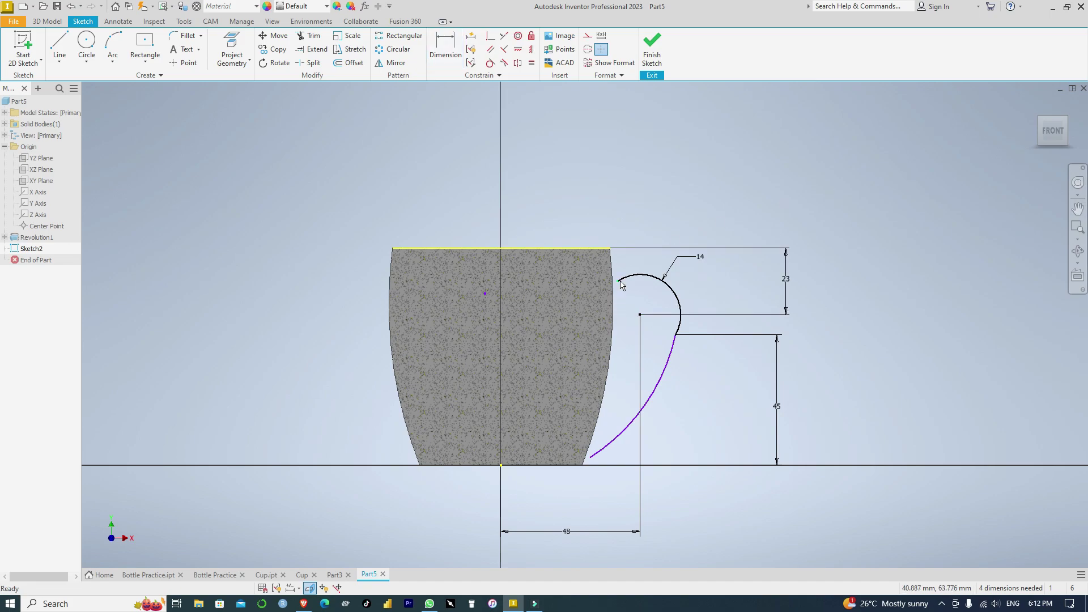
{"action": "left_click_drag", "start_coordinate": [619, 285], "coordinate": [603, 294]}
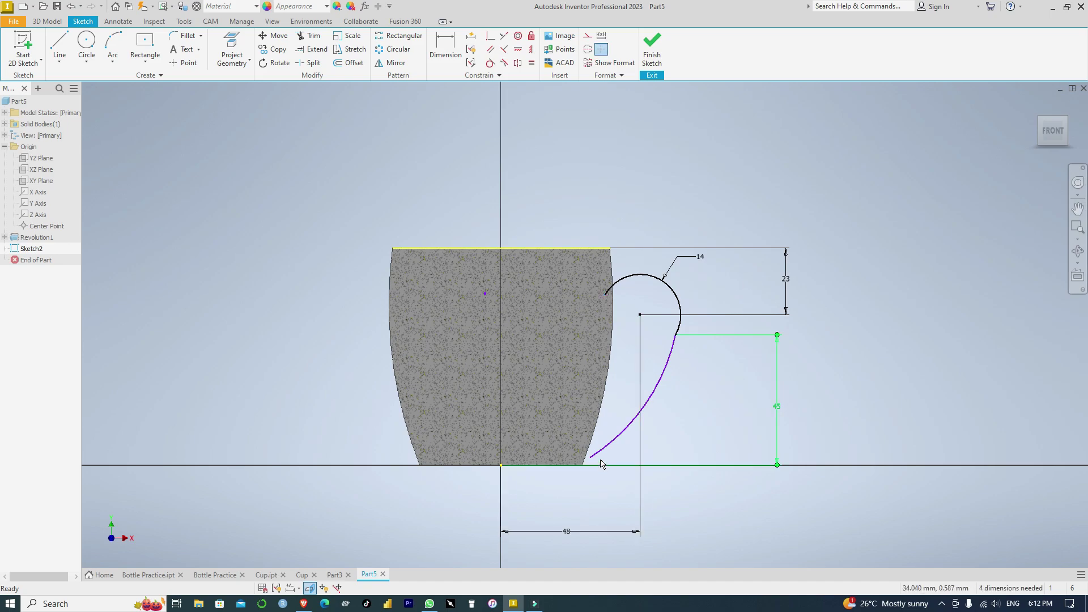
{"action": "left_click_drag", "start_coordinate": [583, 451], "coordinate": [583, 452]}
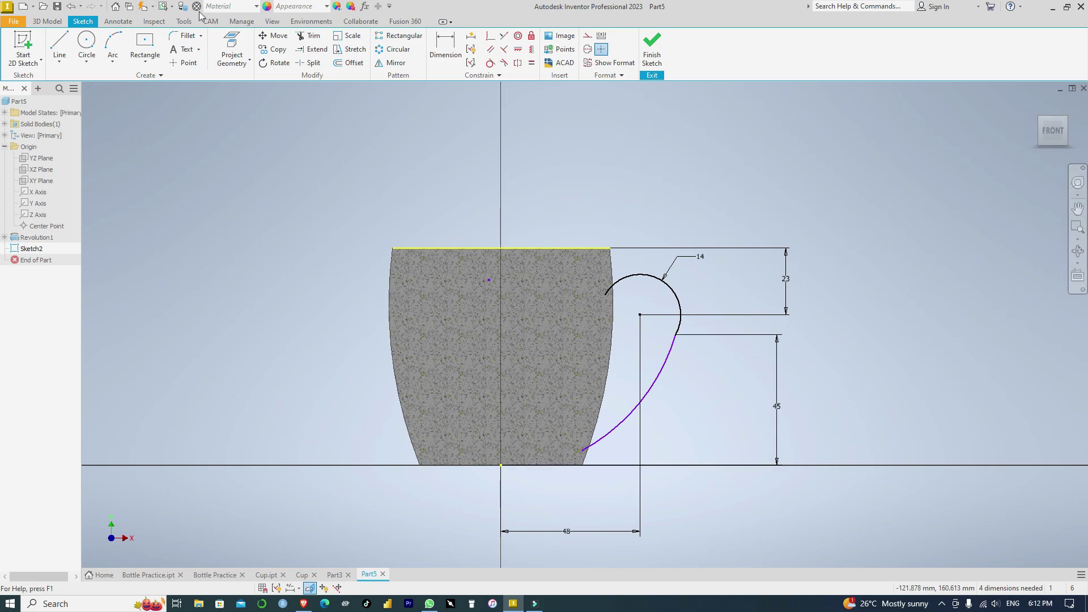
Step: Give the lower handle curve a radius of 100
{"action": "left_click", "coordinate": [446, 47]}
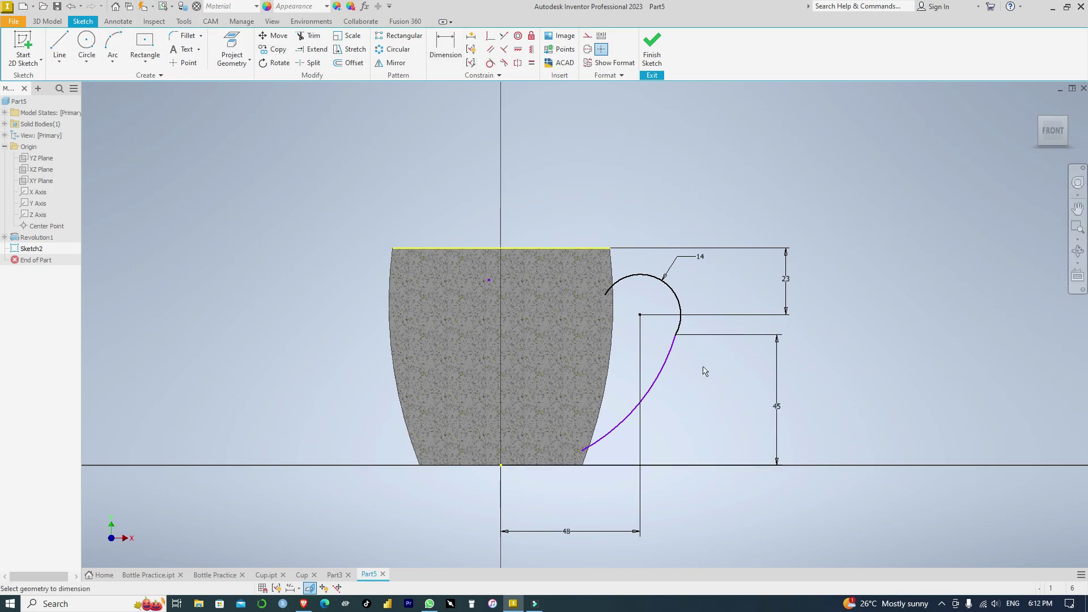
{"action": "left_click", "coordinate": [656, 385]}
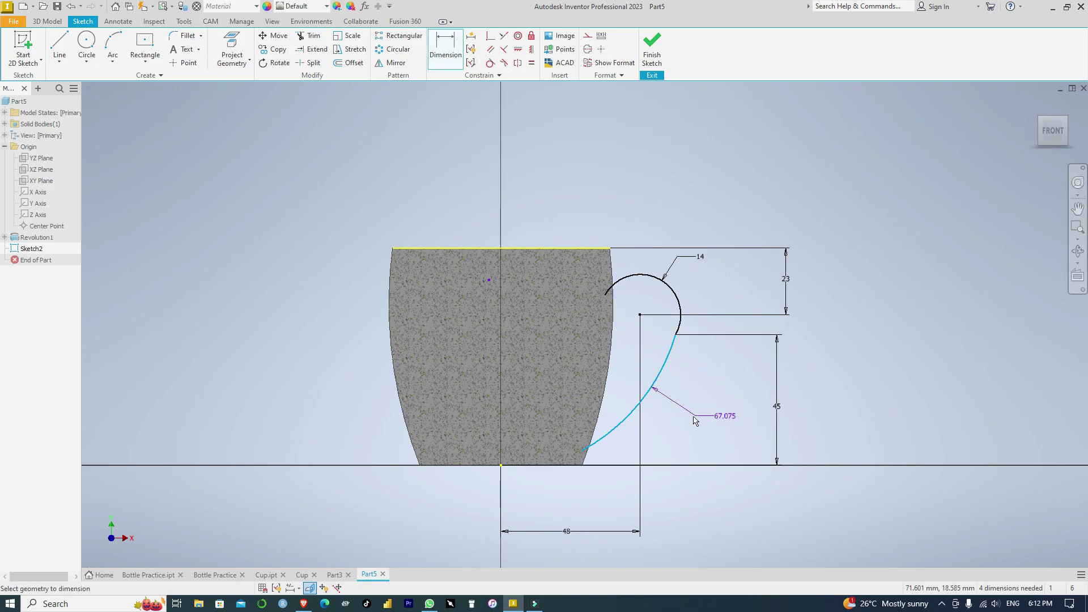
{"action": "left_click", "coordinate": [689, 417]}
{"action": "type", "text": "100"}
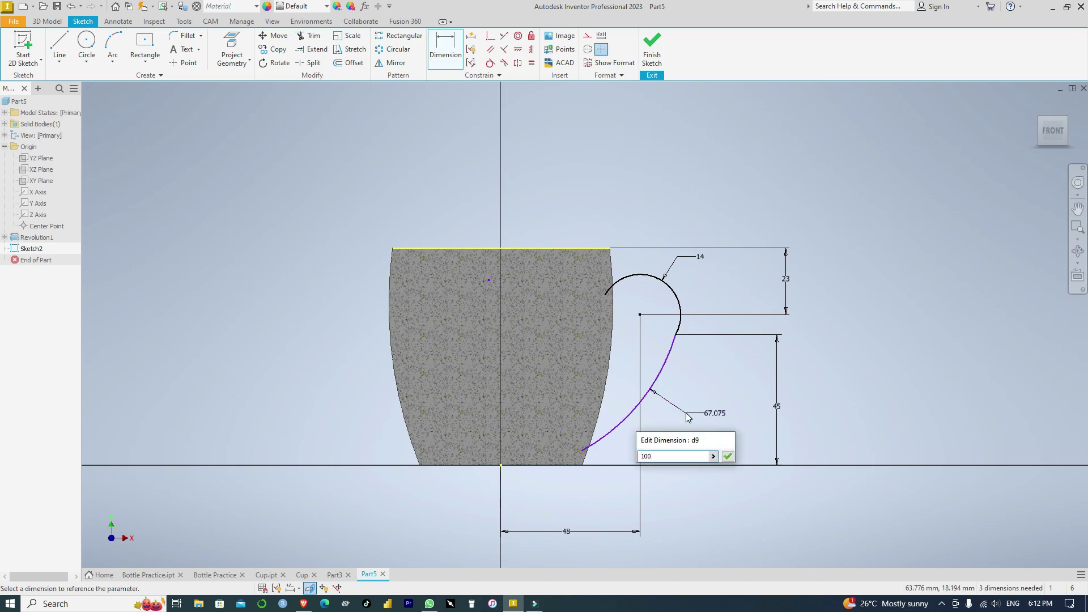
{"action": "key", "text": "Return"}
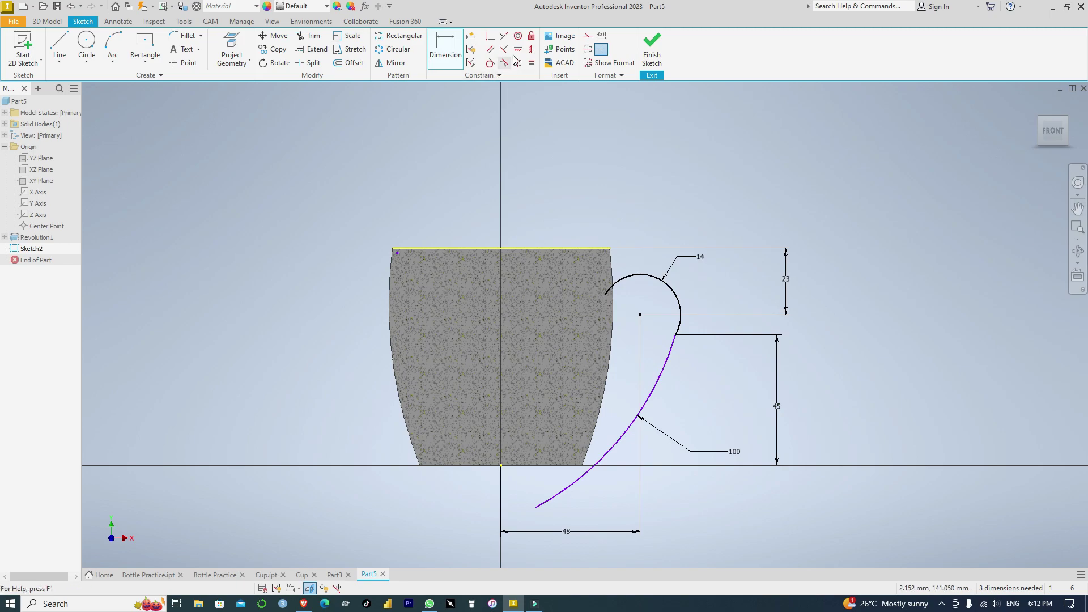
Step: Make the upper arc and lower handle curve tangent to each other
{"action": "left_click", "coordinate": [491, 63]}
{"action": "left_click", "coordinate": [682, 311]}
{"action": "left_click", "coordinate": [669, 360]}
{"action": "mouse_move", "coordinate": [1024, 141]}
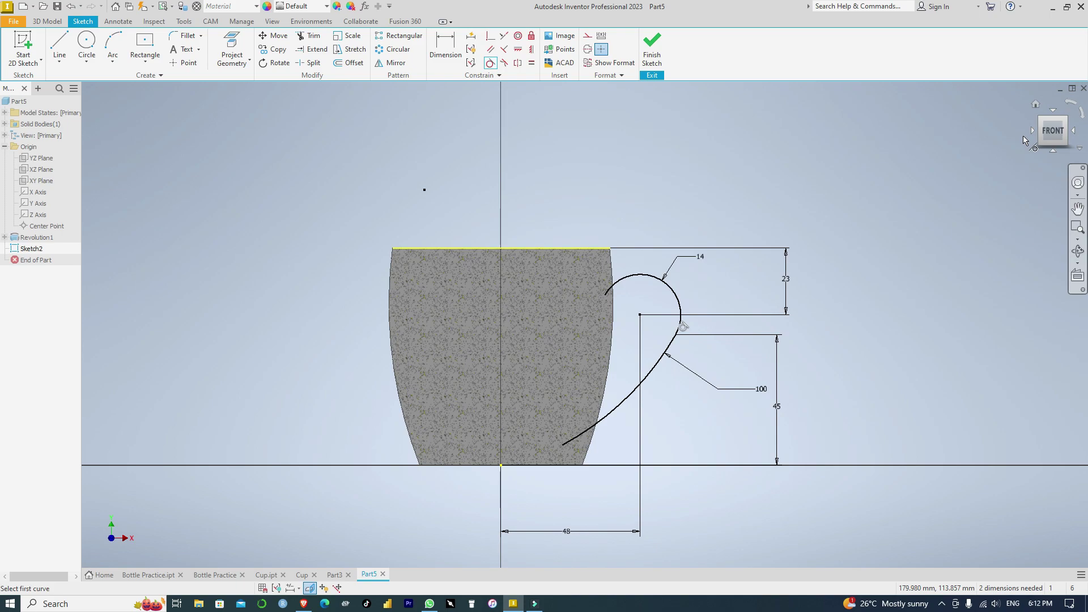
{"action": "left_click", "coordinate": [563, 445]}
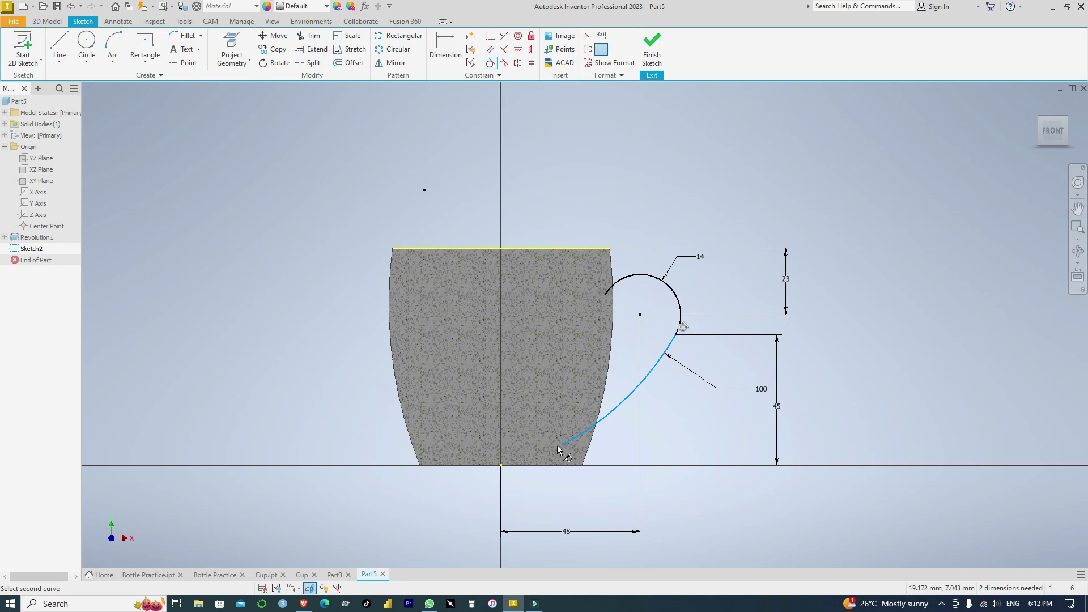
{"action": "left_click", "coordinate": [623, 277]}
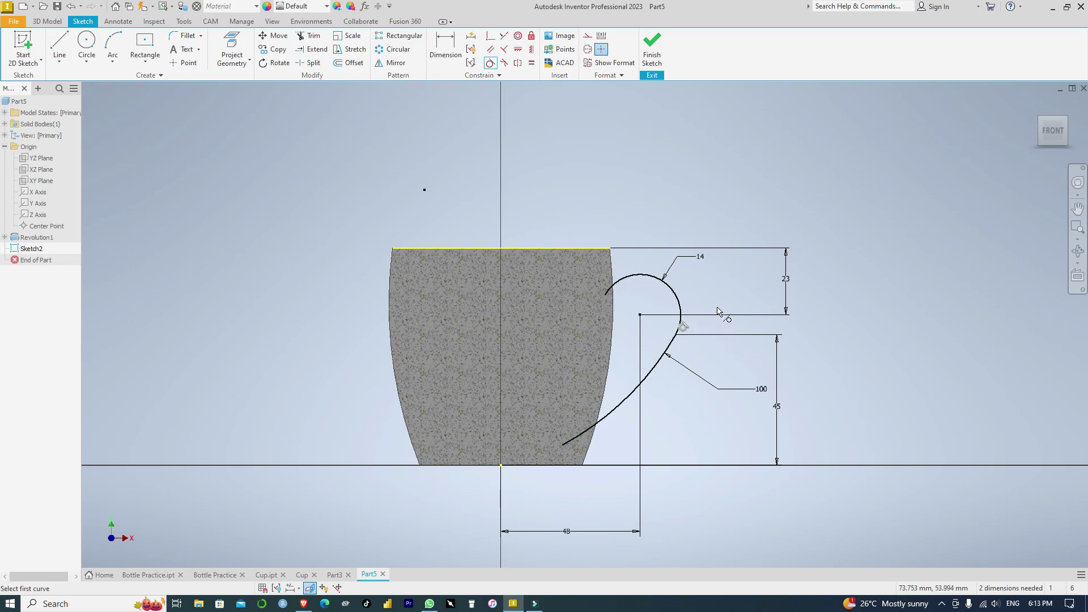
{"action": "left_click", "coordinate": [606, 300]}
{"action": "key", "text": "Escape"}
Step: Pull both handle ends onto the cup wall and finish the handle sketch
{"action": "left_click_drag", "start_coordinate": [607, 294], "coordinate": [613, 285]}
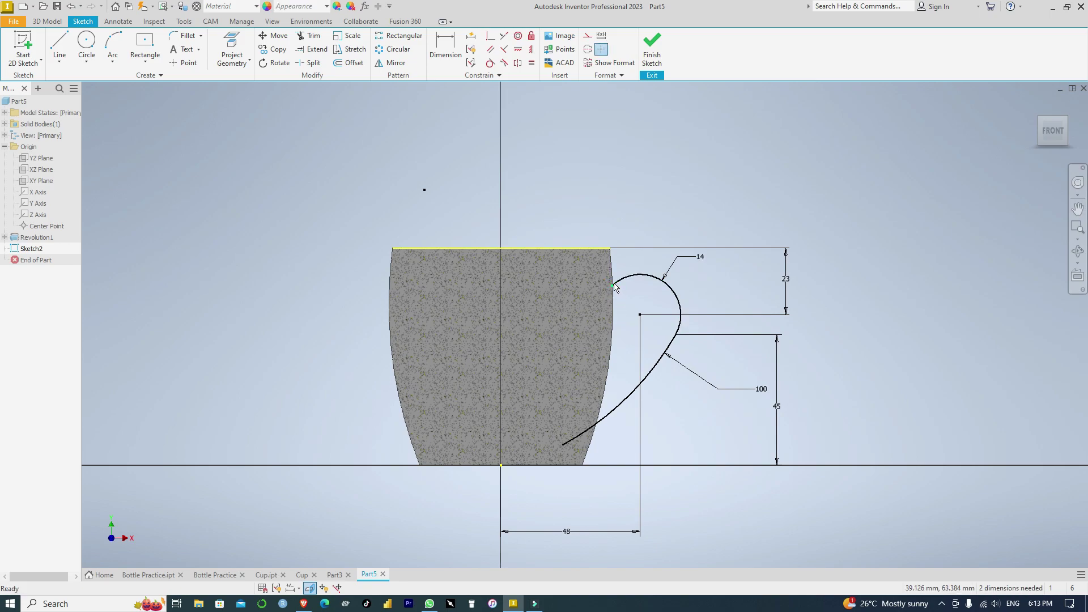
{"action": "left_click_drag", "start_coordinate": [614, 290], "coordinate": [611, 288]}
{"action": "left_click_drag", "start_coordinate": [562, 446], "coordinate": [591, 428]}
{"action": "left_click", "coordinate": [652, 45]}
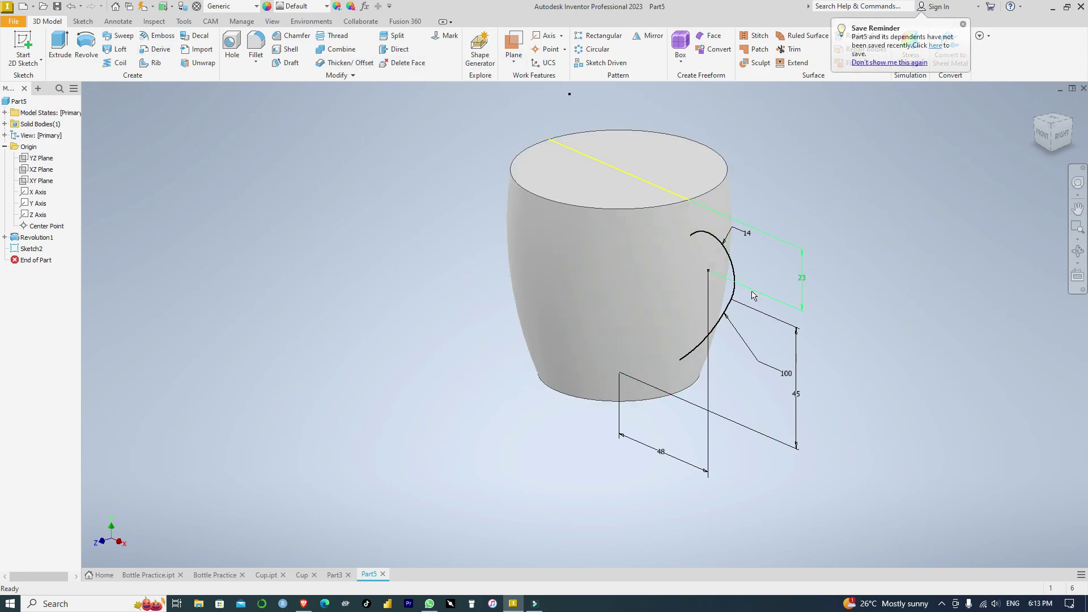
Step: Add a Normal to Curve at Point work plane at the handle path's upper end and select it
{"action": "left_click", "coordinate": [514, 64]}
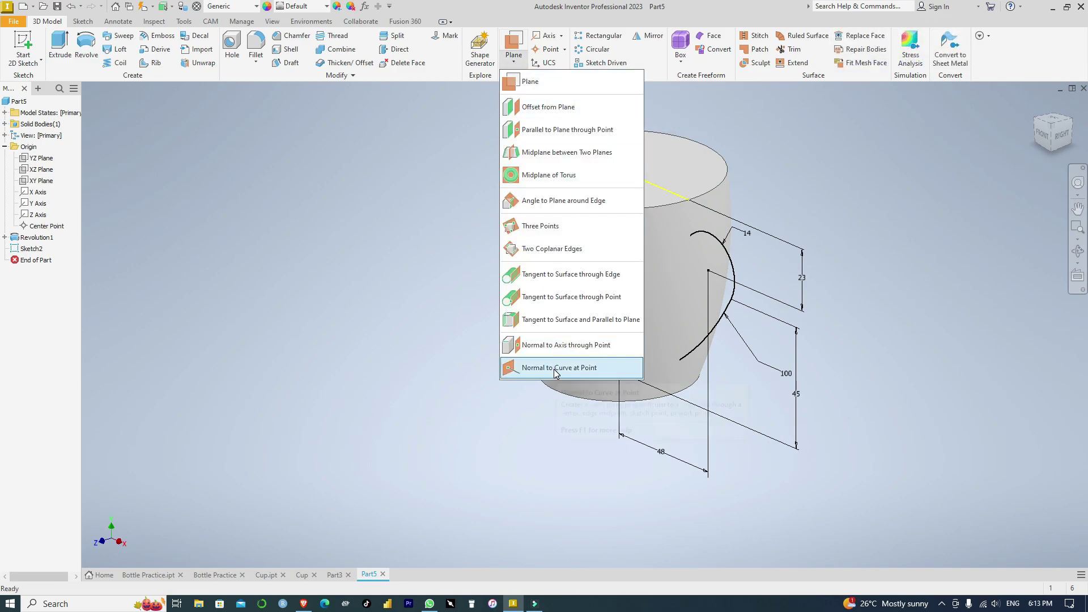
{"action": "left_click", "coordinate": [578, 369]}
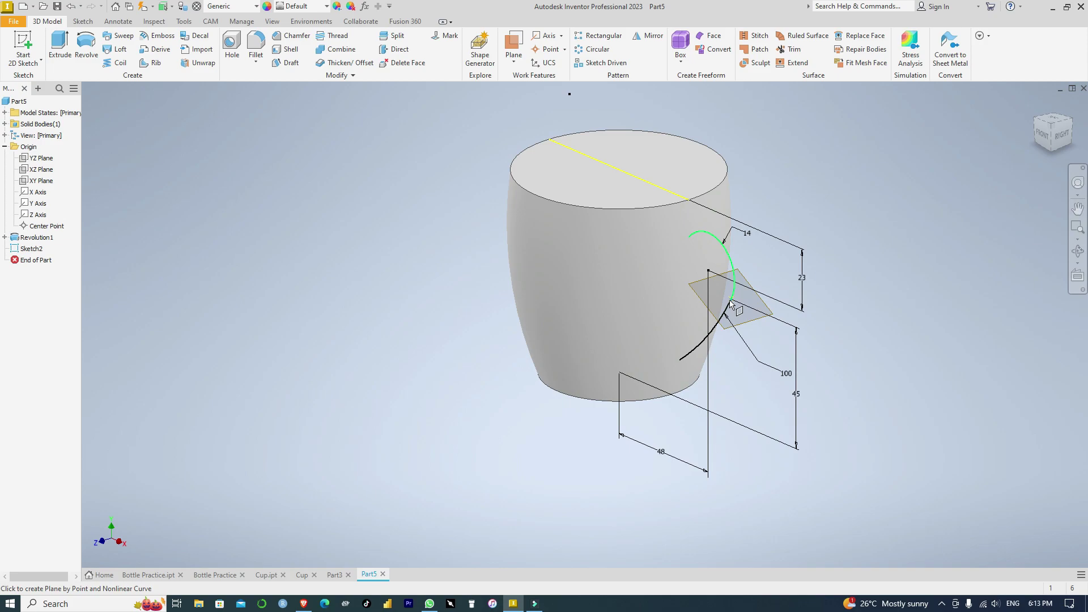
{"action": "scroll", "coordinate": [733, 304], "scroll_direction": "up", "scroll_amount": 5}
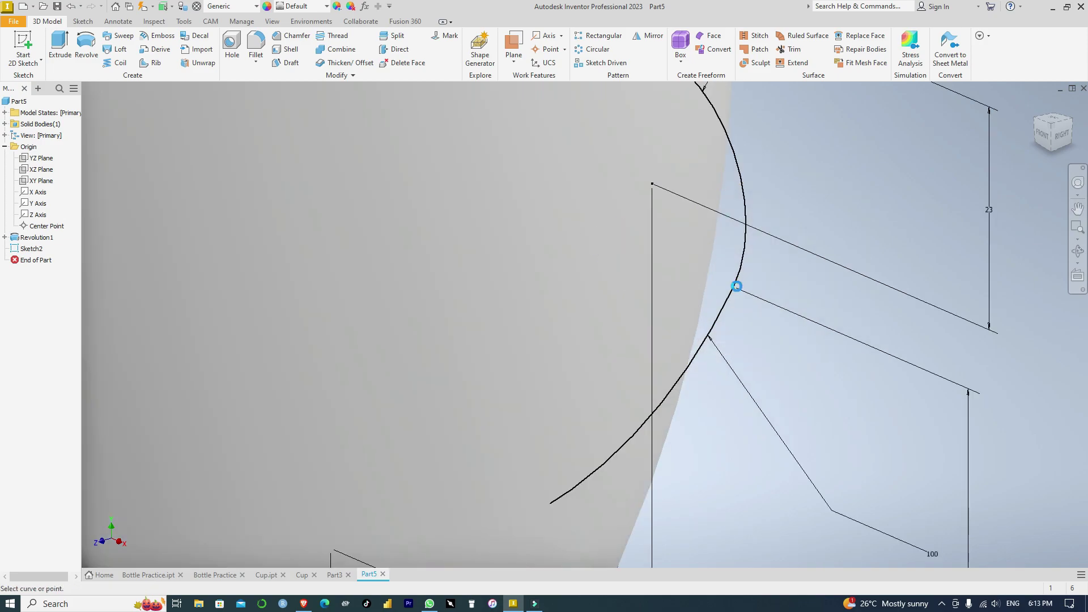
{"action": "left_click", "coordinate": [733, 287]}
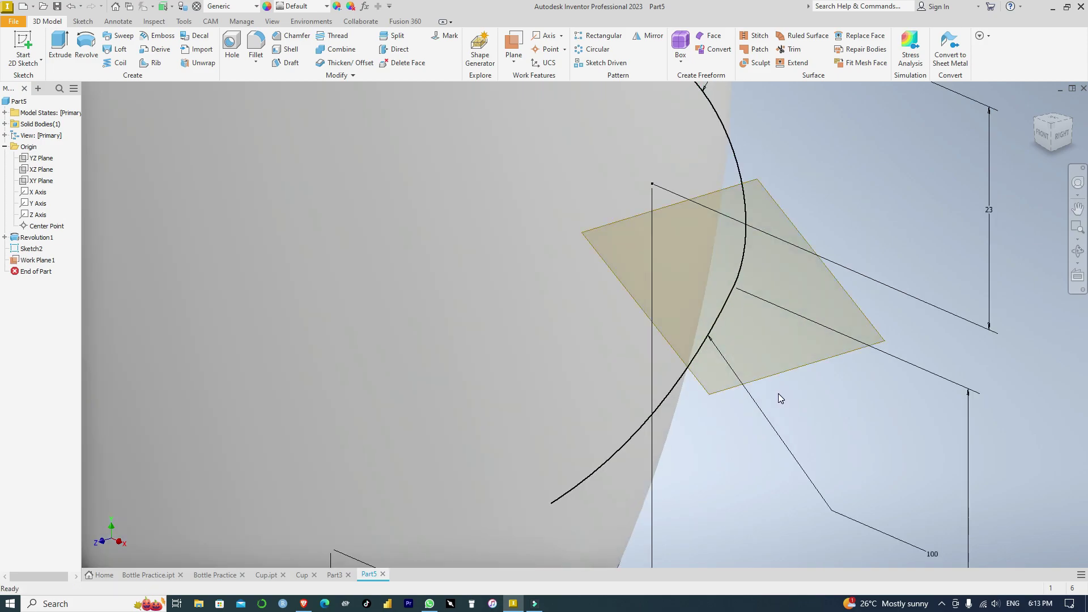
{"action": "left_click", "coordinate": [48, 261]}
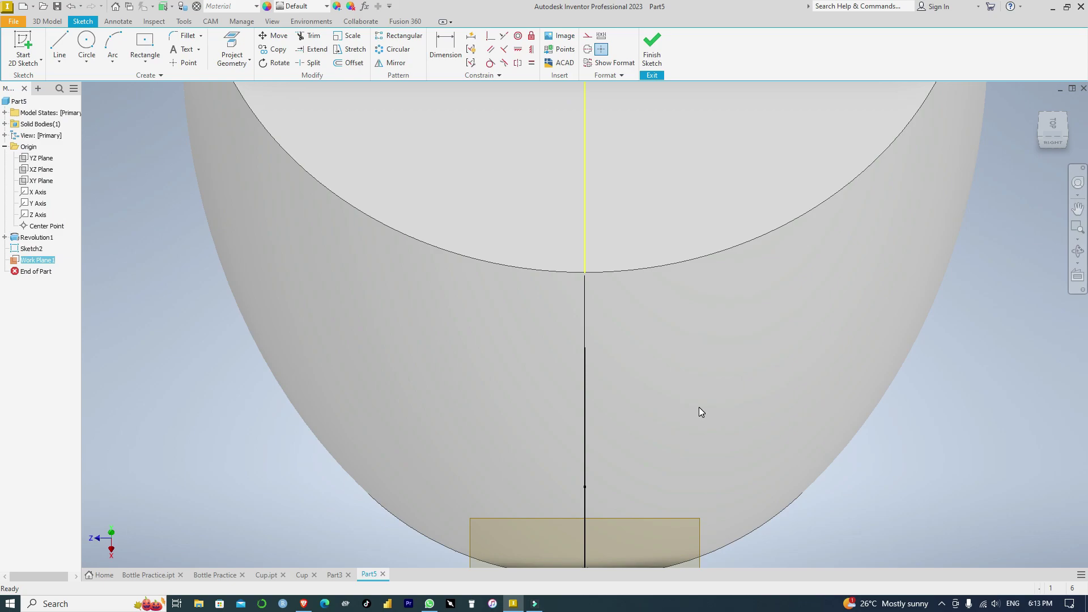
Step: Draw a 10 × 4 mm center rectangle at the sketch origin as the handle cross-section
{"action": "middle_click_drag", "start_coordinate": [720, 197], "coordinate": [730, 102]}
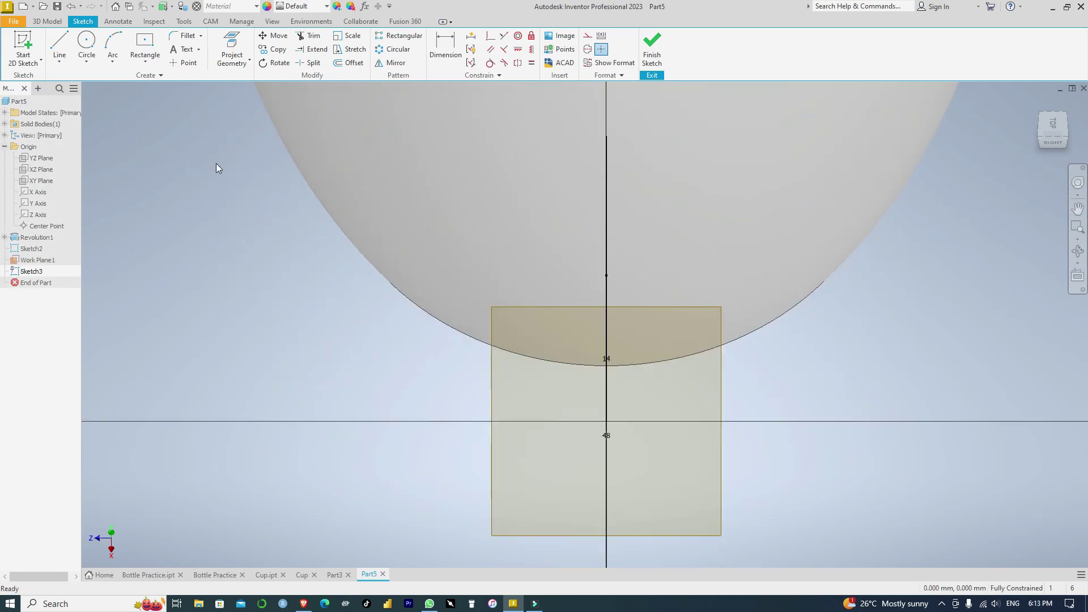
{"action": "left_click", "coordinate": [148, 43]}
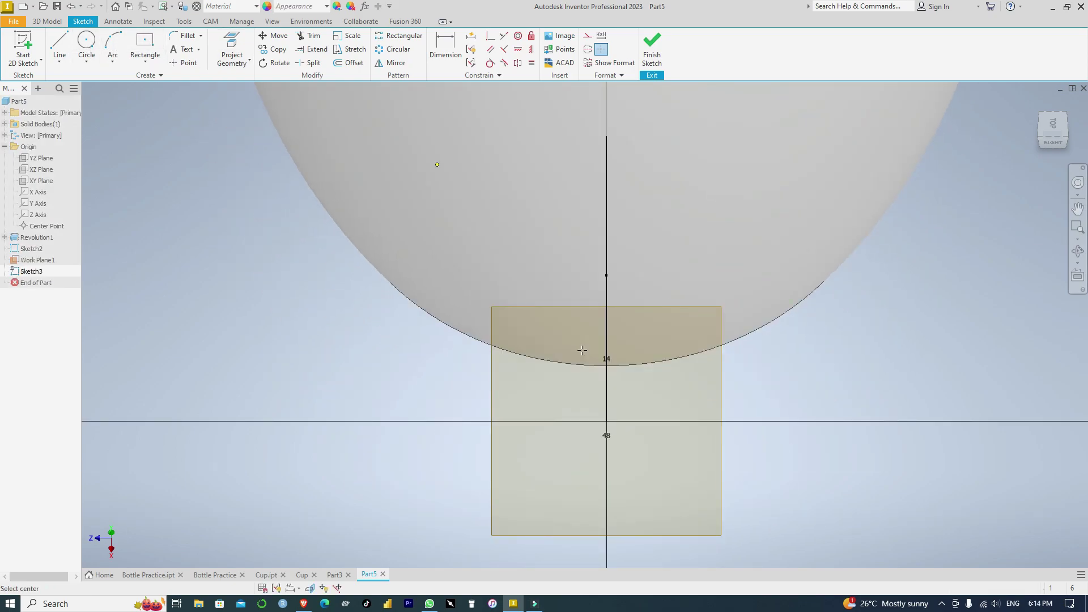
{"action": "left_click", "coordinate": [607, 422]}
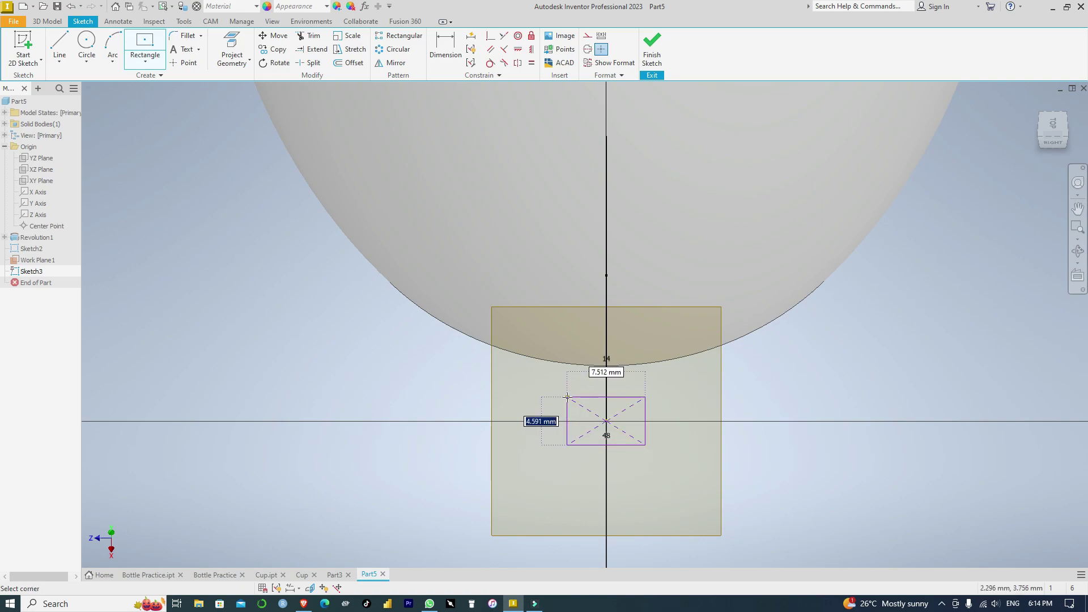
{"action": "type", "text": "4"}
{"action": "key", "text": "Tab"}
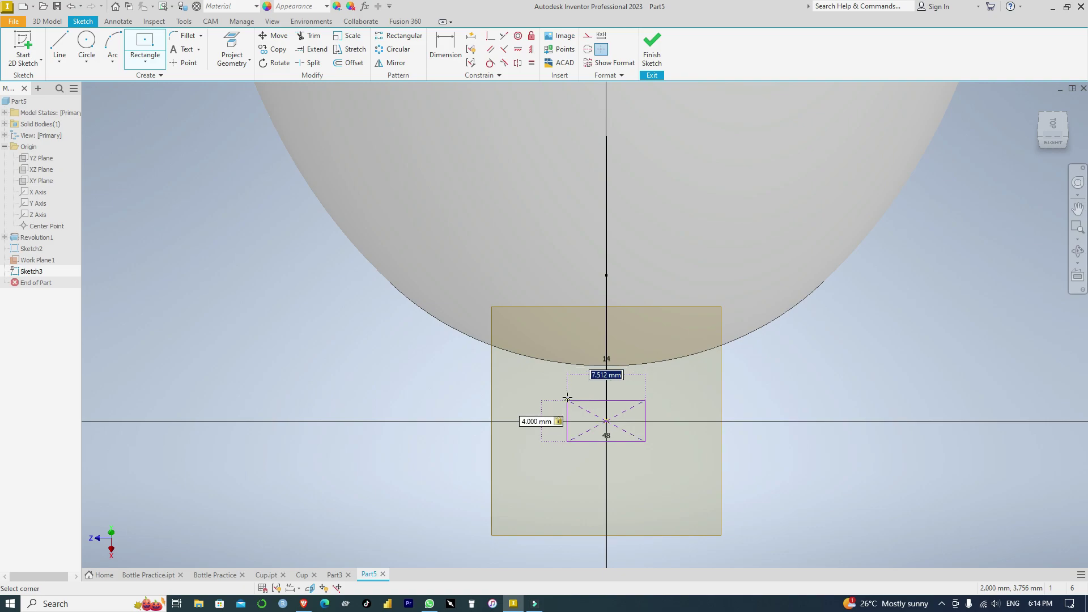
{"action": "type", "text": "10"}
{"action": "key", "text": "Return"}
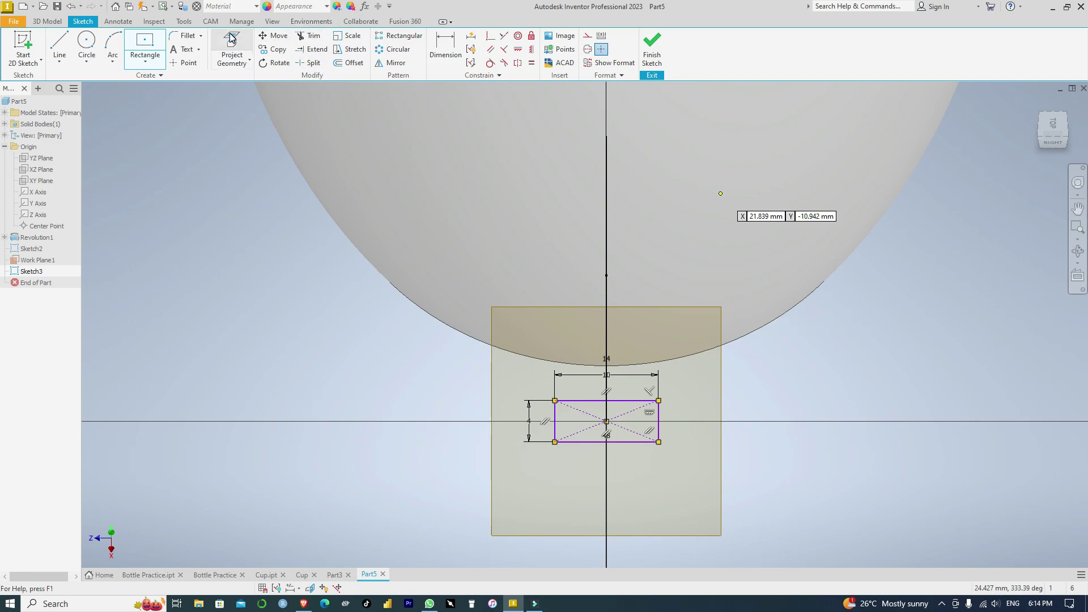
{"action": "left_click", "coordinate": [311, 38]}
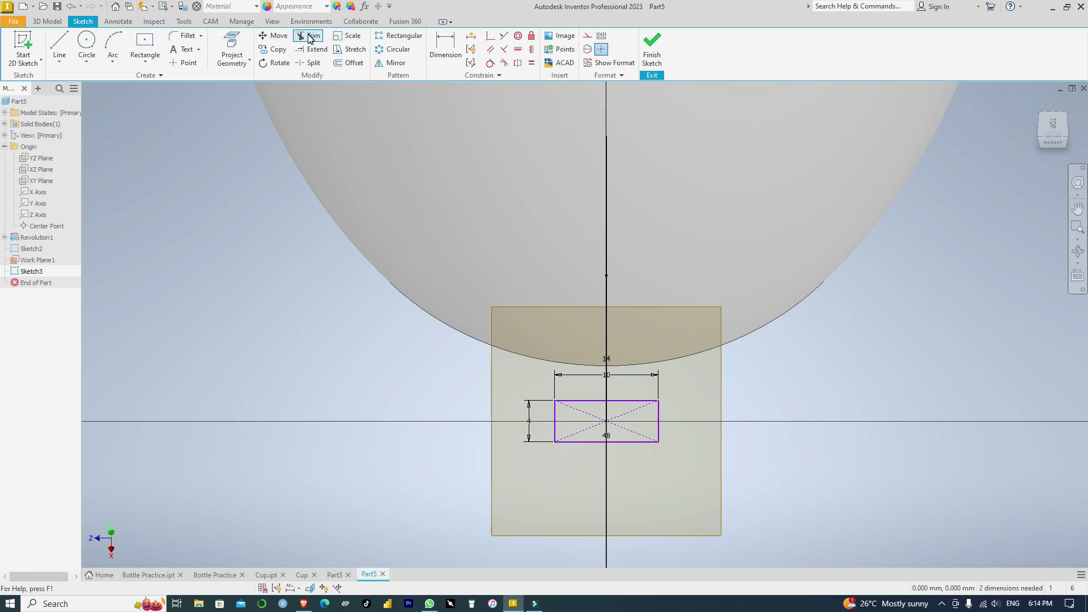
{"action": "left_click", "coordinate": [186, 35]}
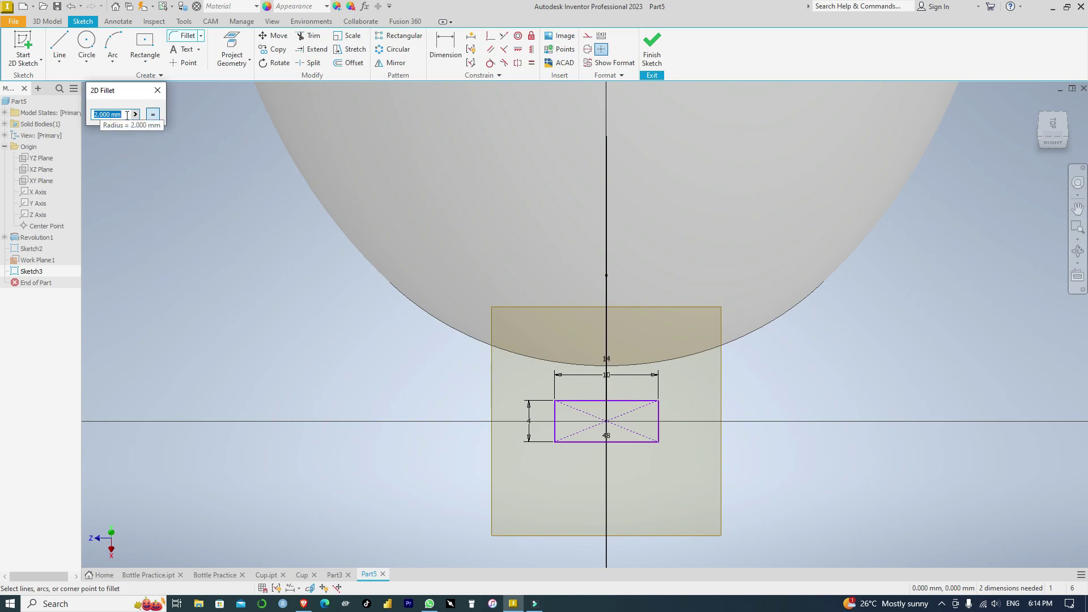
Step: Round the four corners of the slot rectangle with a radius of 1
{"action": "type", "text": "1"}
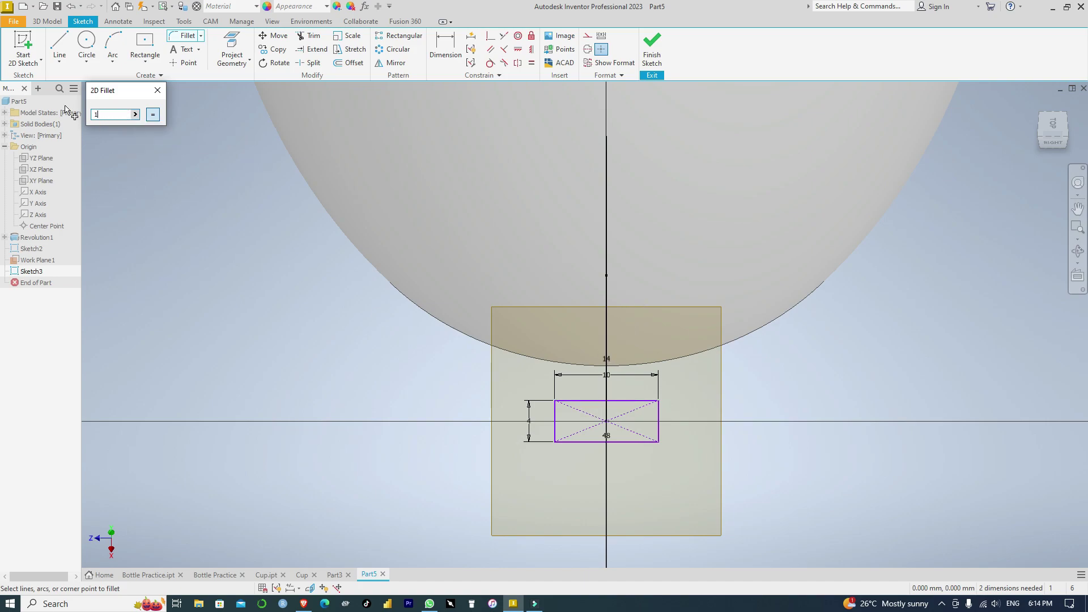
{"action": "left_click", "coordinate": [553, 420]}
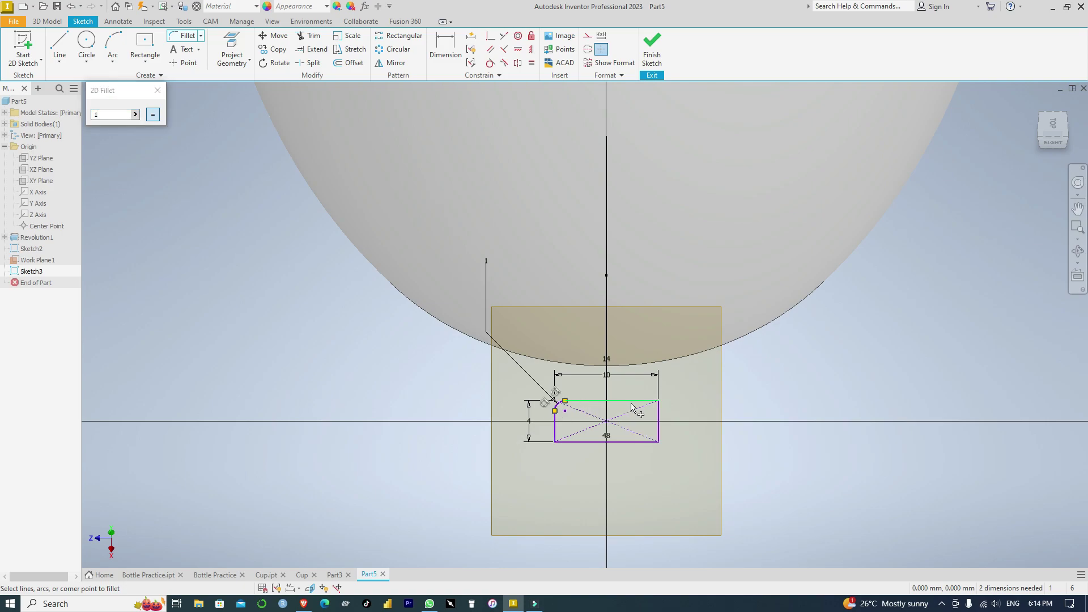
{"action": "left_click", "coordinate": [659, 413]}
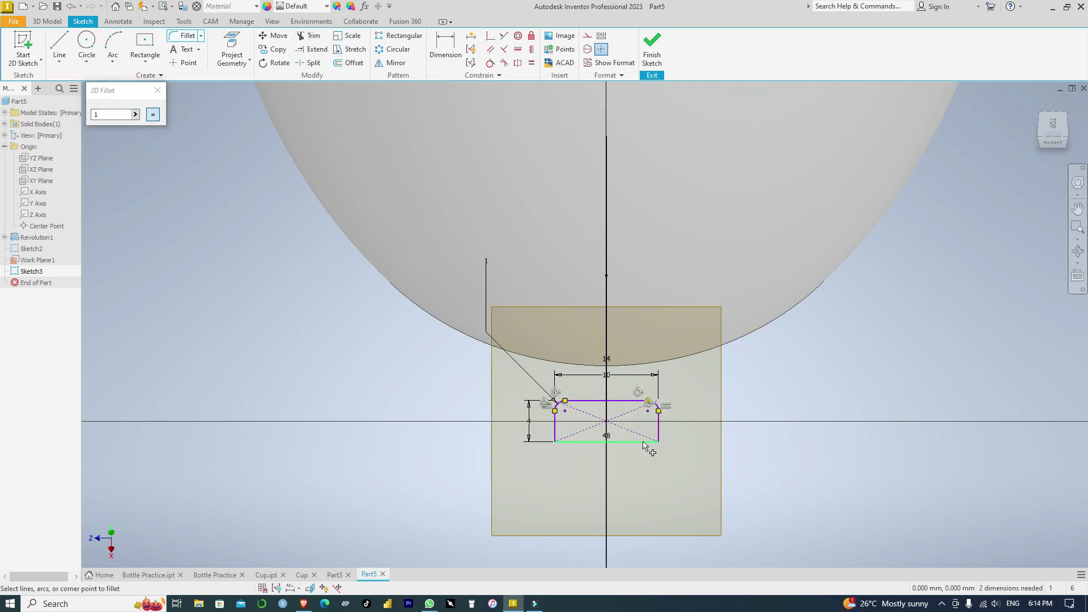
{"action": "left_click", "coordinate": [659, 432]}
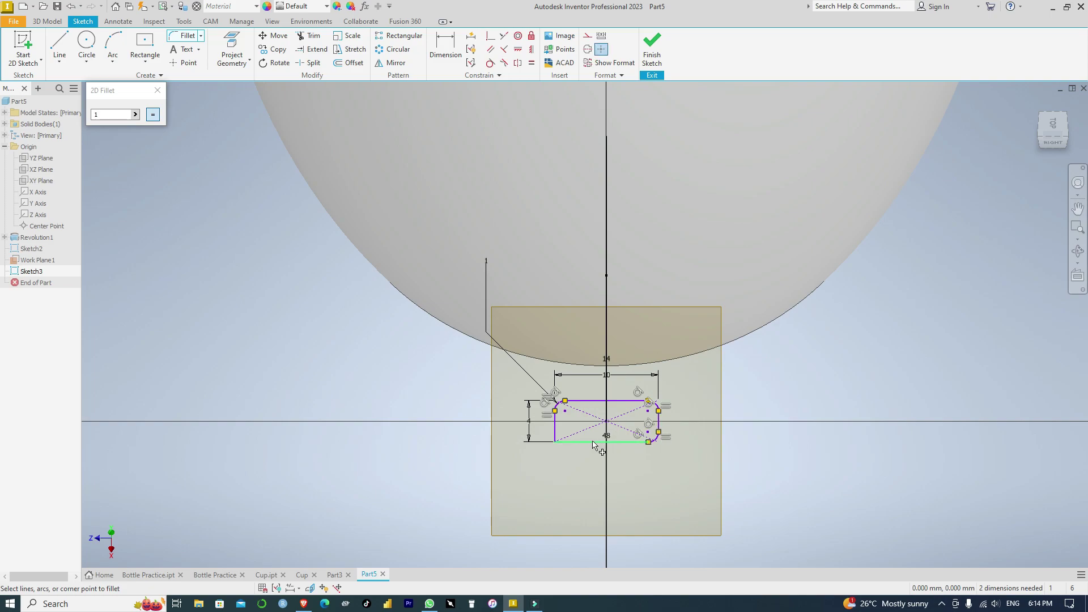
{"action": "left_click", "coordinate": [557, 437]}
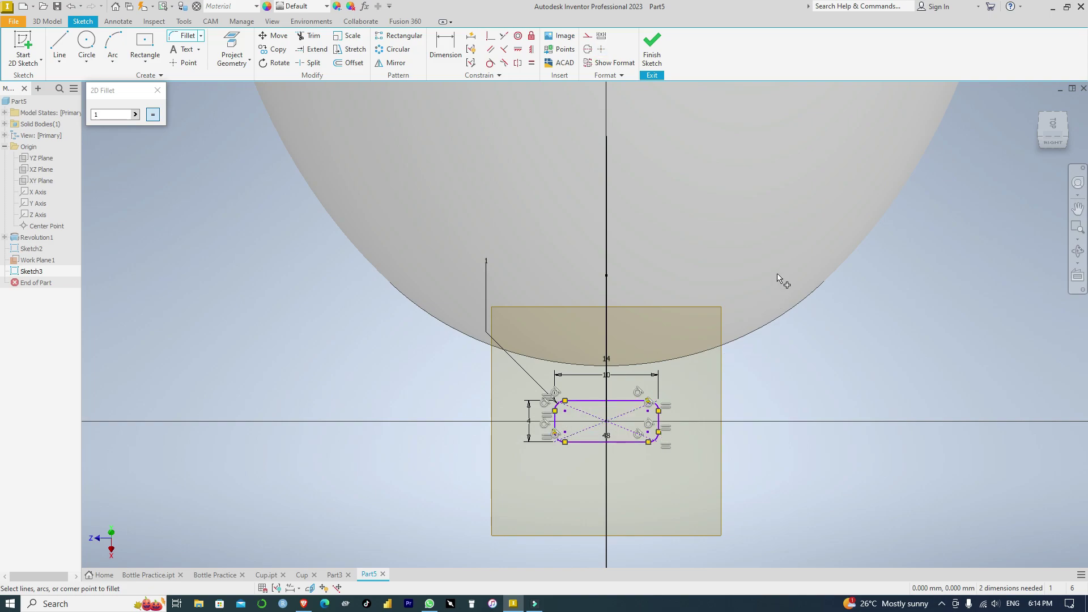
{"action": "left_click", "coordinate": [156, 91]}
Step: Dimension the slot width to 8 mm, then try a coincident constraint and dismiss the over-constraint warning
{"action": "left_click", "coordinate": [610, 379]}
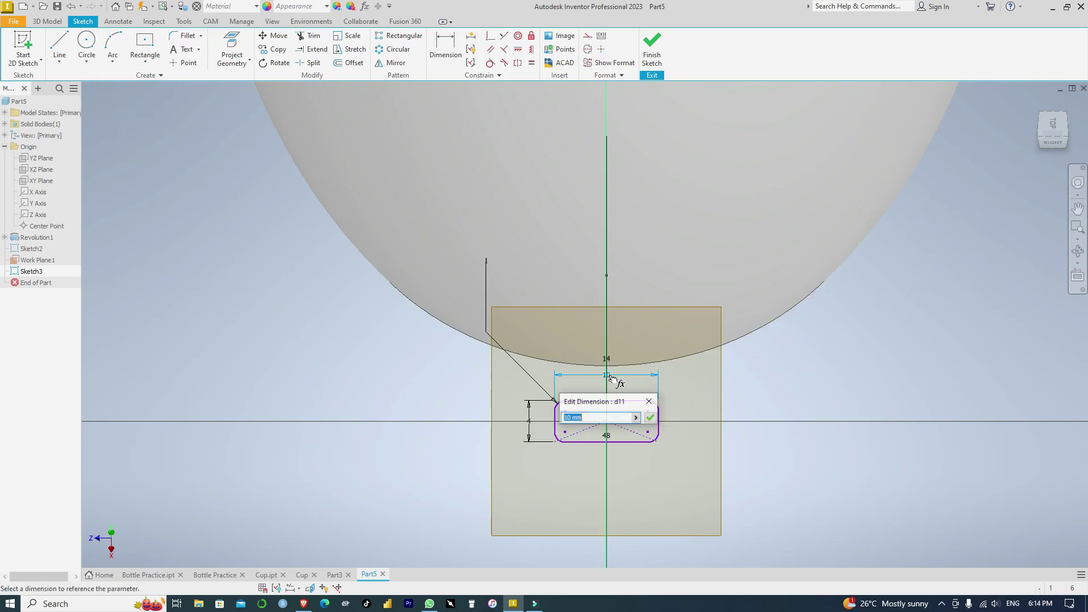
{"action": "type", "text": "8"}
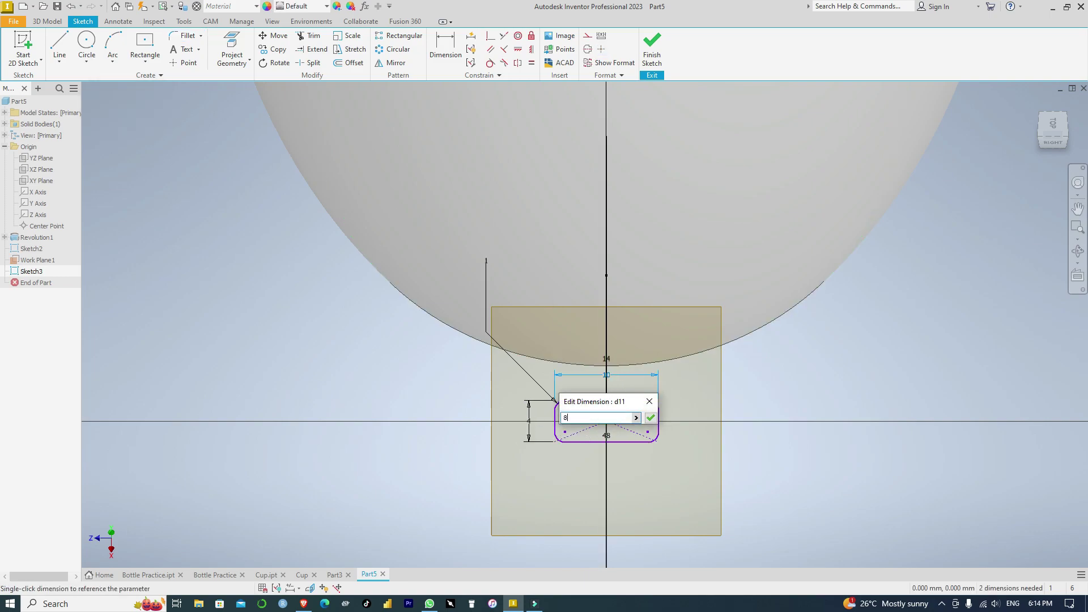
{"action": "key", "text": "Return"}
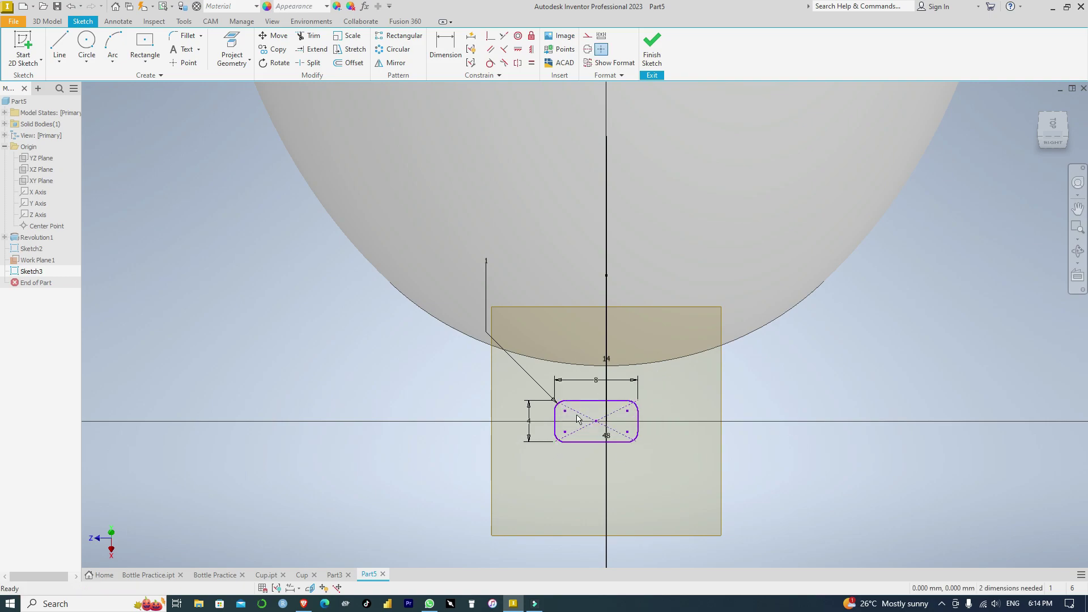
{"action": "left_click", "coordinate": [491, 36]}
{"action": "left_click", "coordinate": [596, 423]}
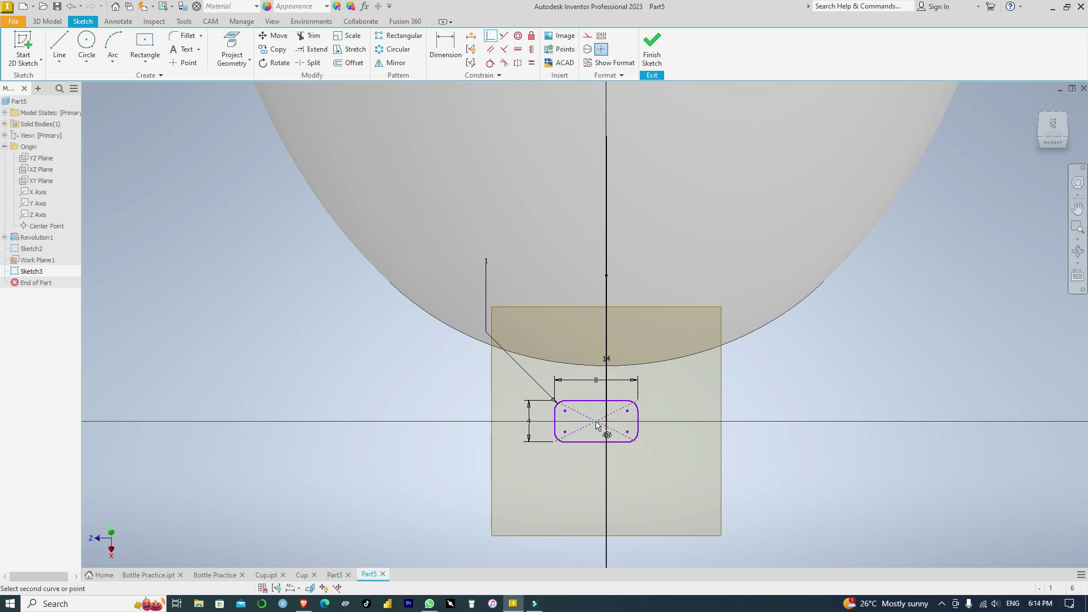
{"action": "left_click", "coordinate": [605, 421]}
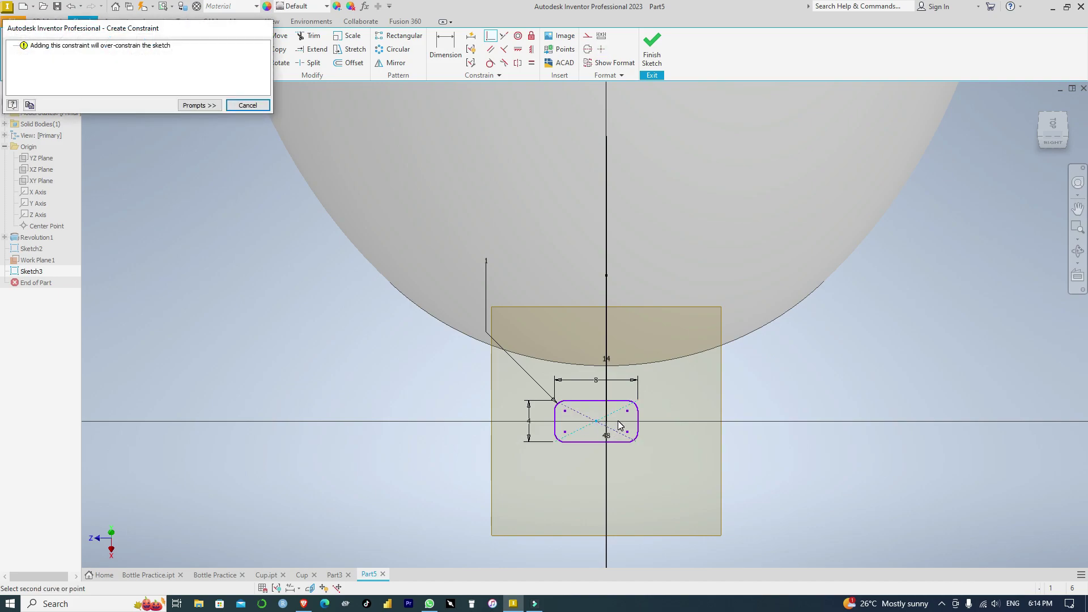
{"action": "left_click", "coordinate": [247, 105]}
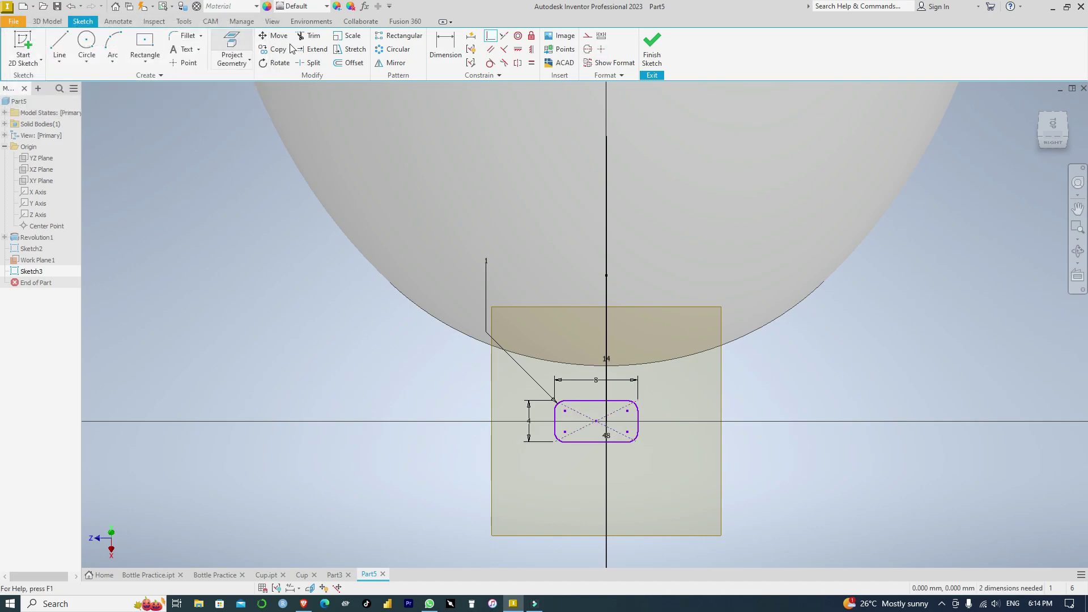
Step: Make the slot's centre point coincident with the sketch origin and finish the sketch
{"action": "left_click", "coordinate": [241, 45]}
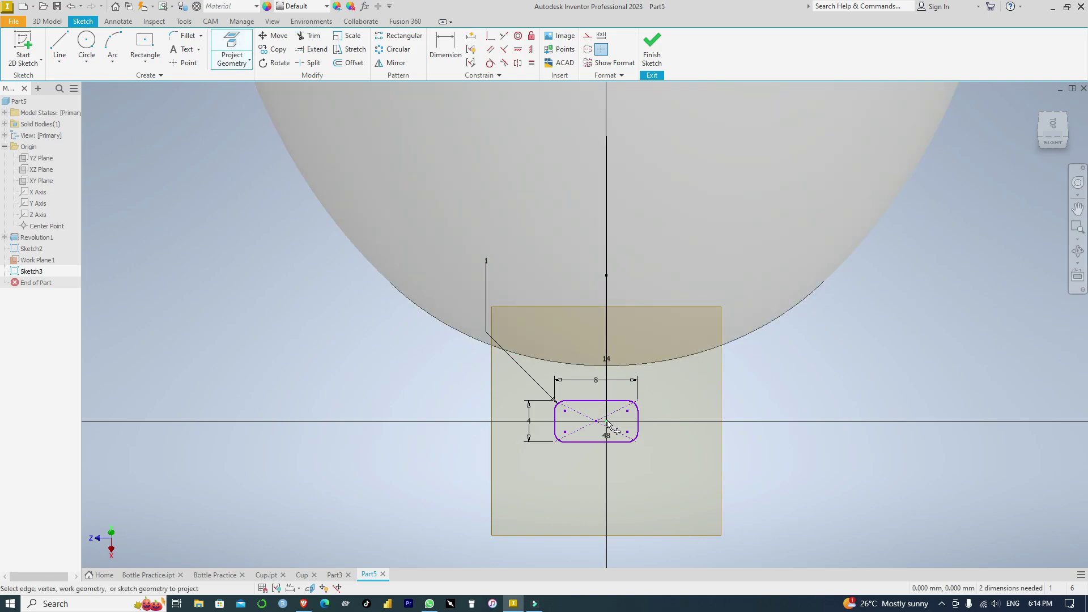
{"action": "left_click", "coordinate": [489, 40]}
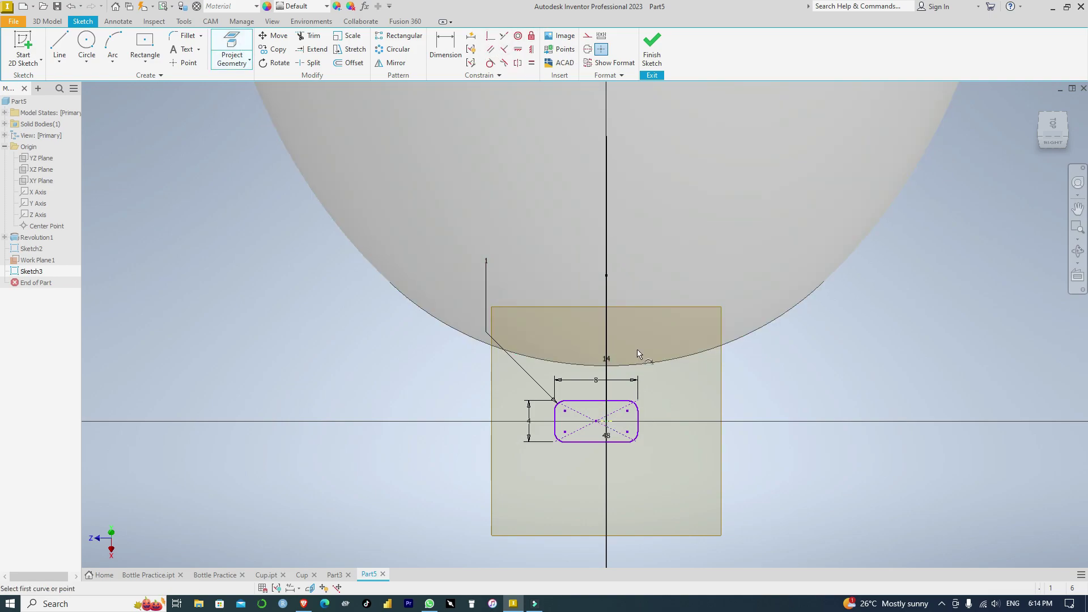
{"action": "left_click", "coordinate": [598, 423]}
{"action": "left_click", "coordinate": [607, 421]}
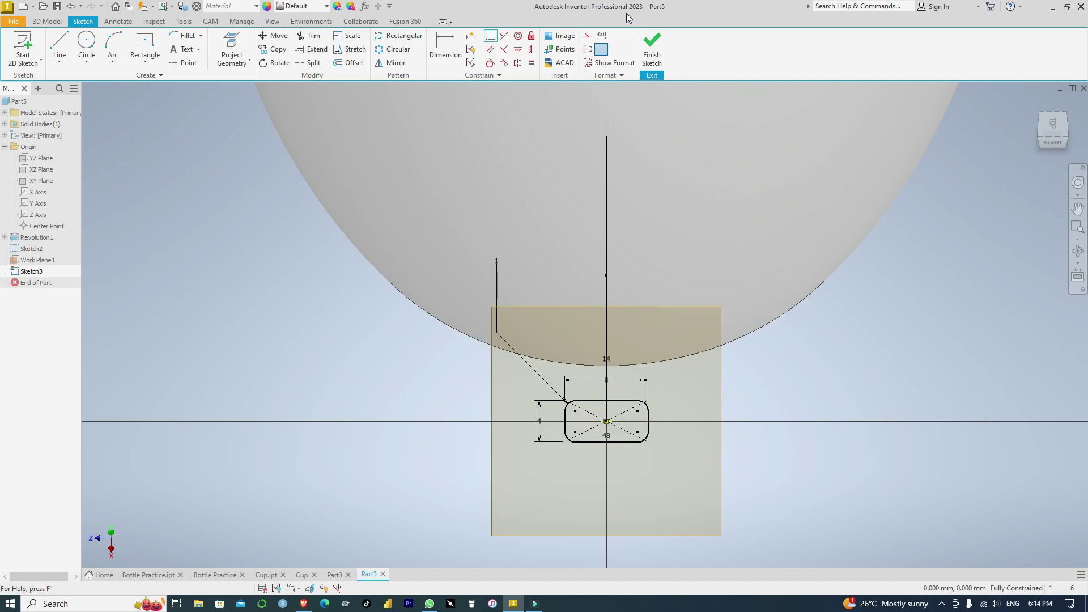
{"action": "left_click", "coordinate": [652, 48]}
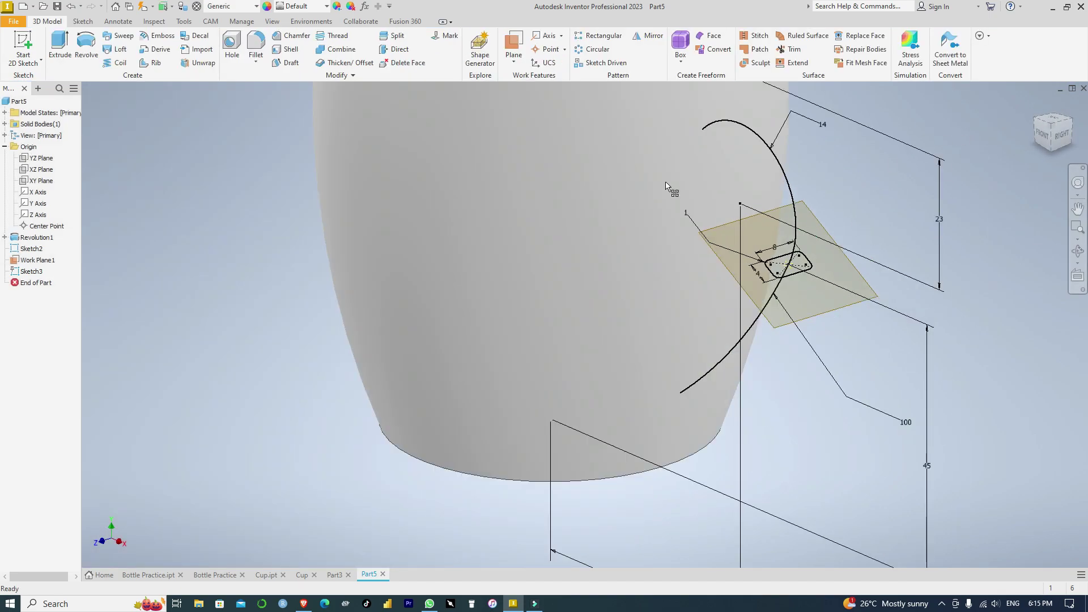
Step: Sweep the rounded slot profile along the handle arc to create Sweep1
{"action": "left_click", "coordinate": [119, 39]}
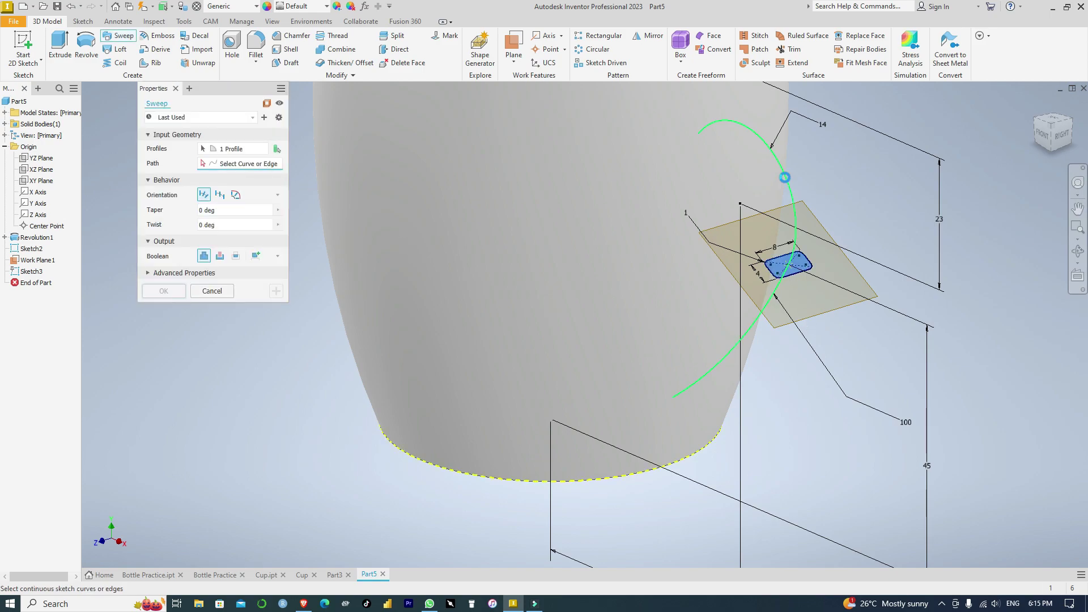
{"action": "left_click", "coordinate": [787, 182]}
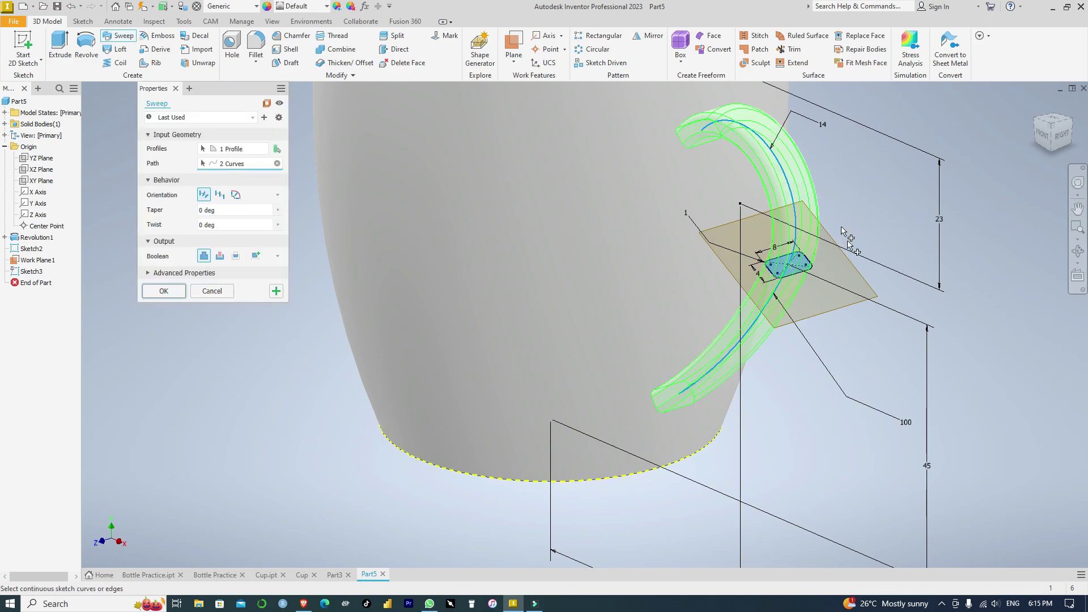
{"action": "left_click", "coordinate": [167, 291]}
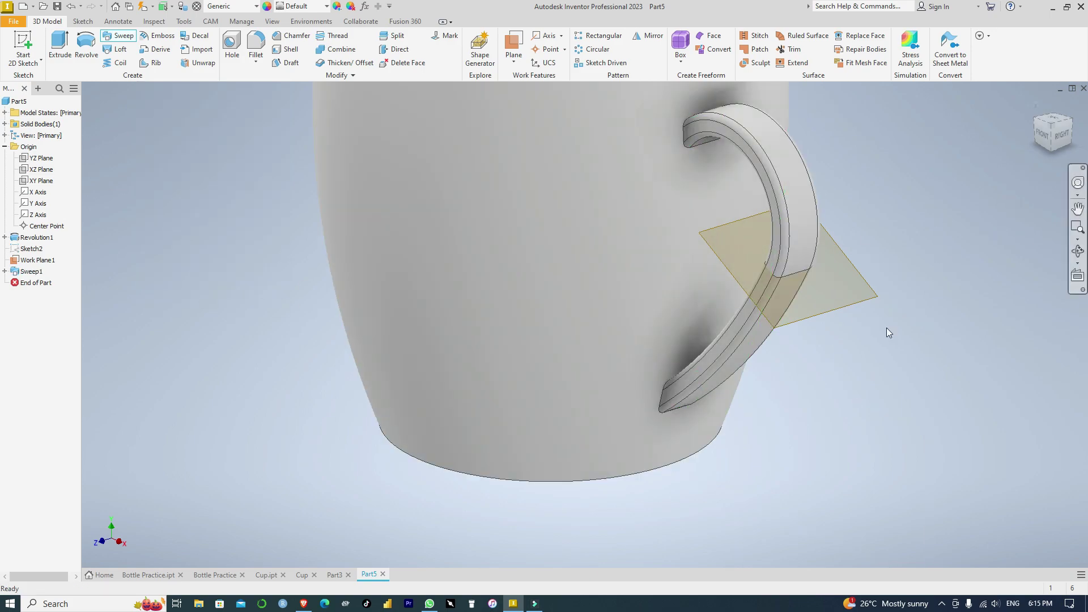
Step: Hide Work Plane1, then view the mug from the Front and an isometric corner
{"action": "right_click", "coordinate": [41, 262]}
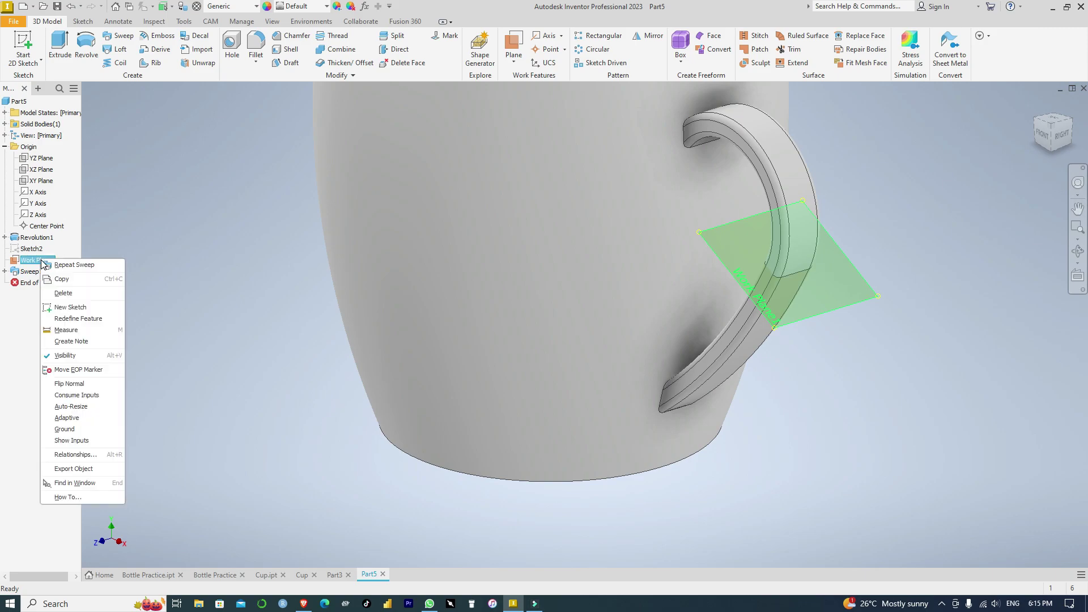
{"action": "left_click", "coordinate": [65, 355]}
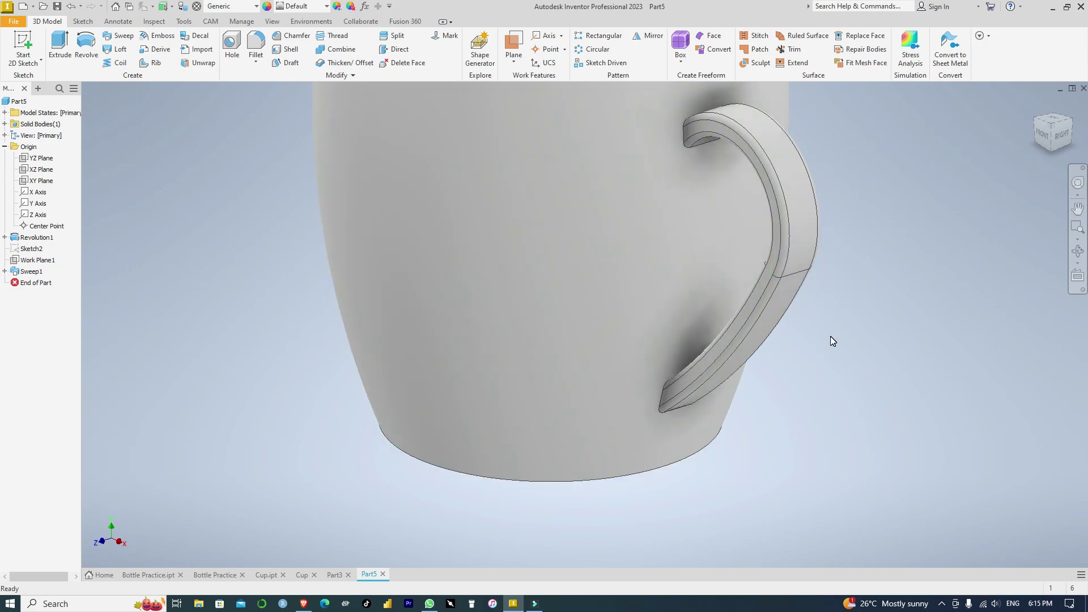
{"action": "scroll", "coordinate": [831, 341], "scroll_direction": "up", "scroll_amount": 5}
{"action": "left_click", "coordinate": [1043, 134]}
{"action": "scroll", "coordinate": [665, 240], "scroll_direction": "down", "scroll_amount": 4}
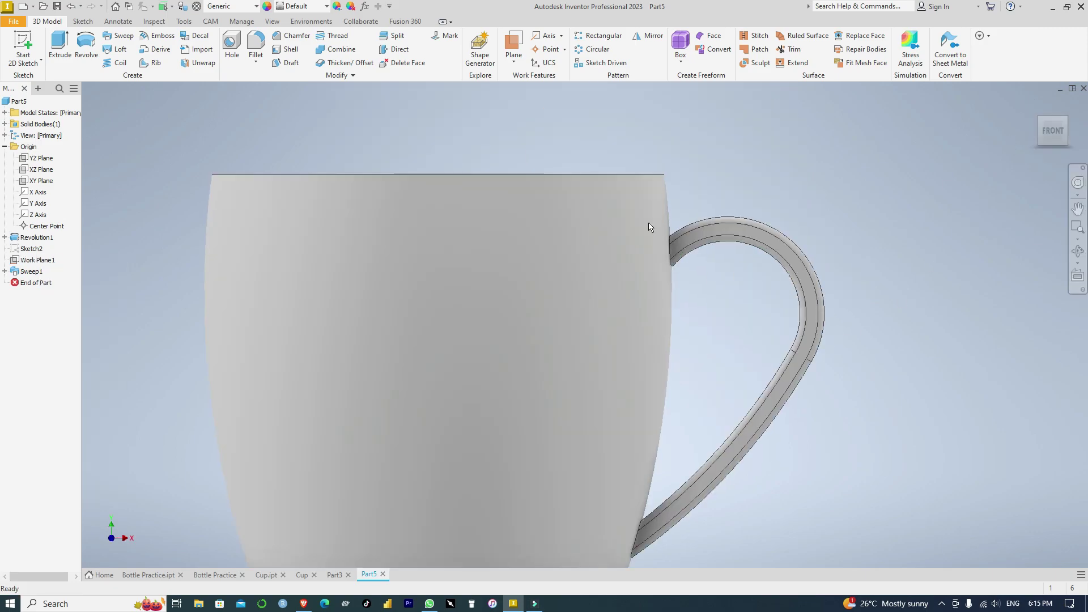
{"action": "scroll", "coordinate": [563, 182], "scroll_direction": "up", "scroll_amount": 3}
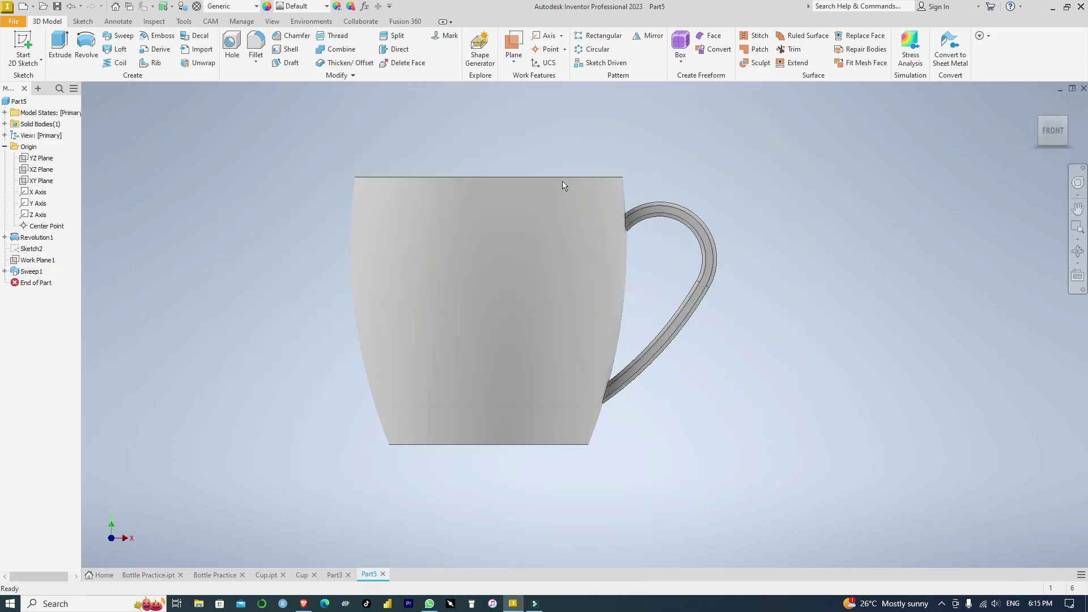
{"action": "left_click", "coordinate": [1065, 120]}
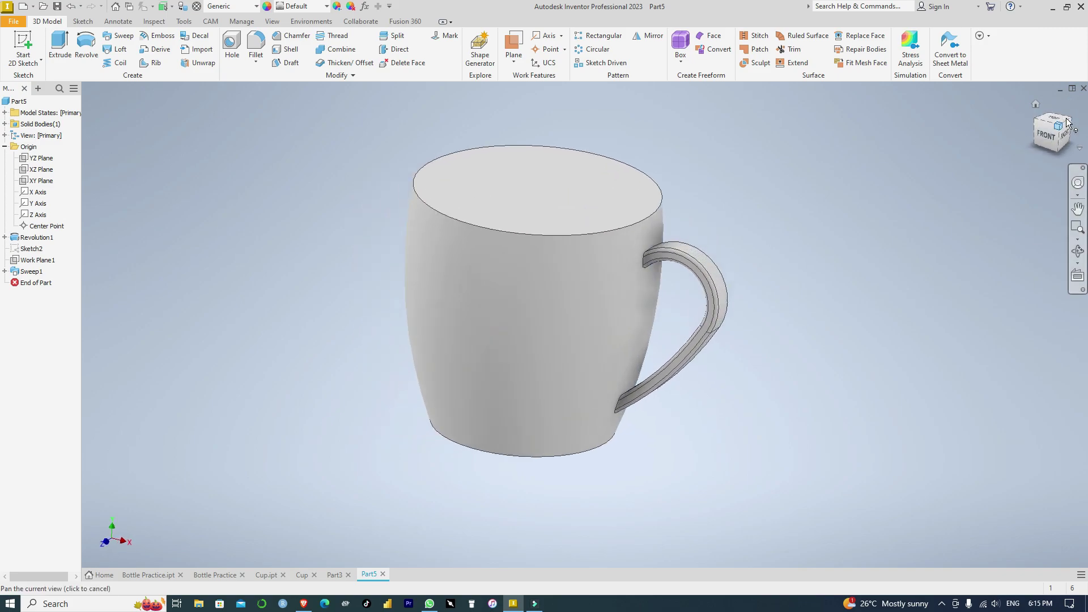
Step: Shell the mug body with the top face removed and a 3 mm wall thickness
{"action": "left_click", "coordinate": [293, 50]}
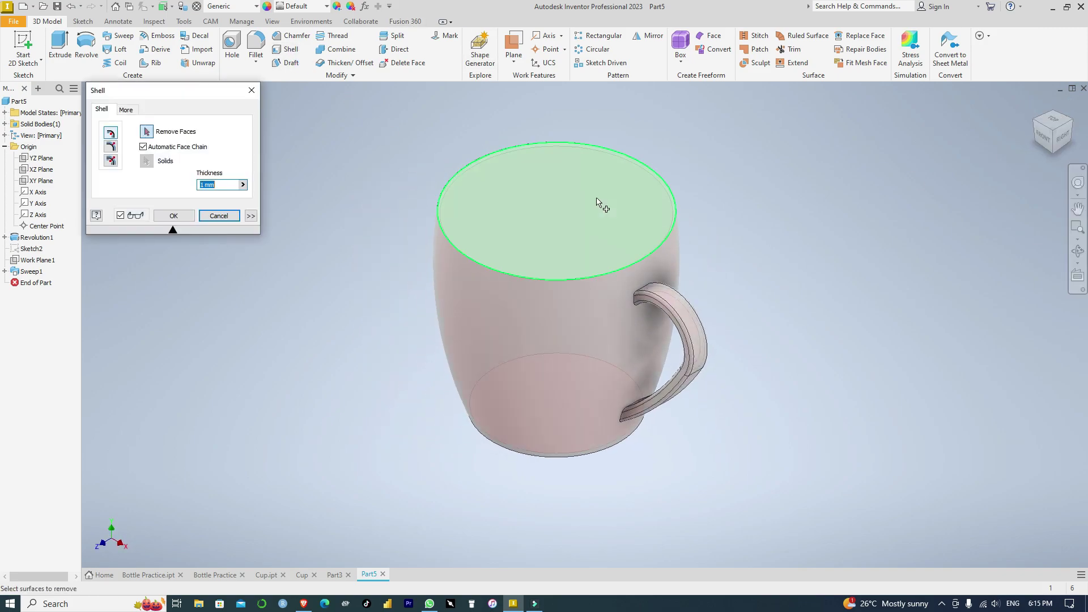
{"action": "left_click", "coordinate": [513, 258]}
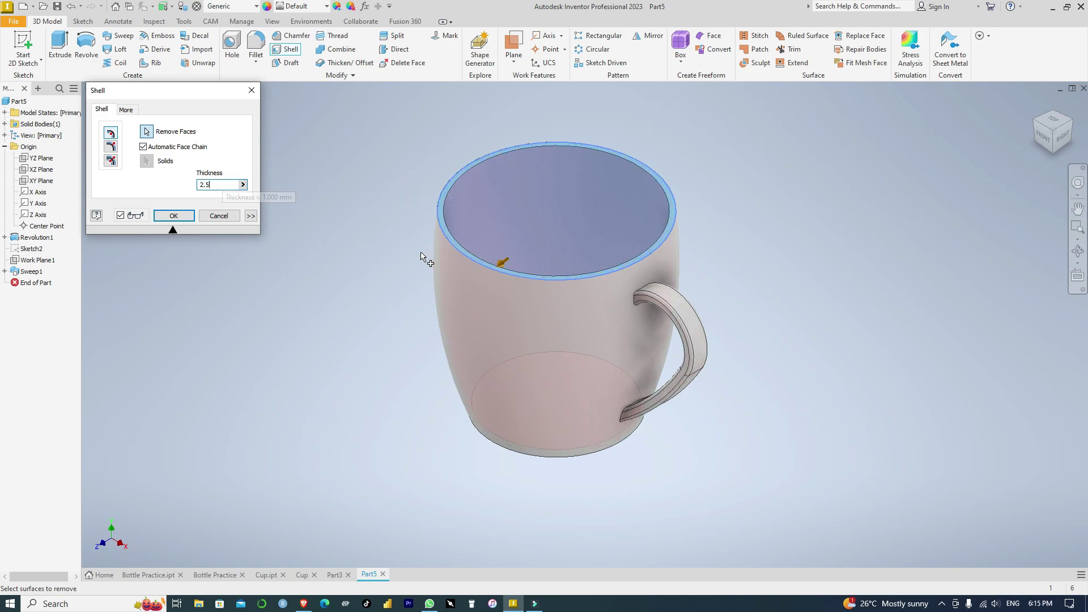
{"action": "type", "text": "3"}
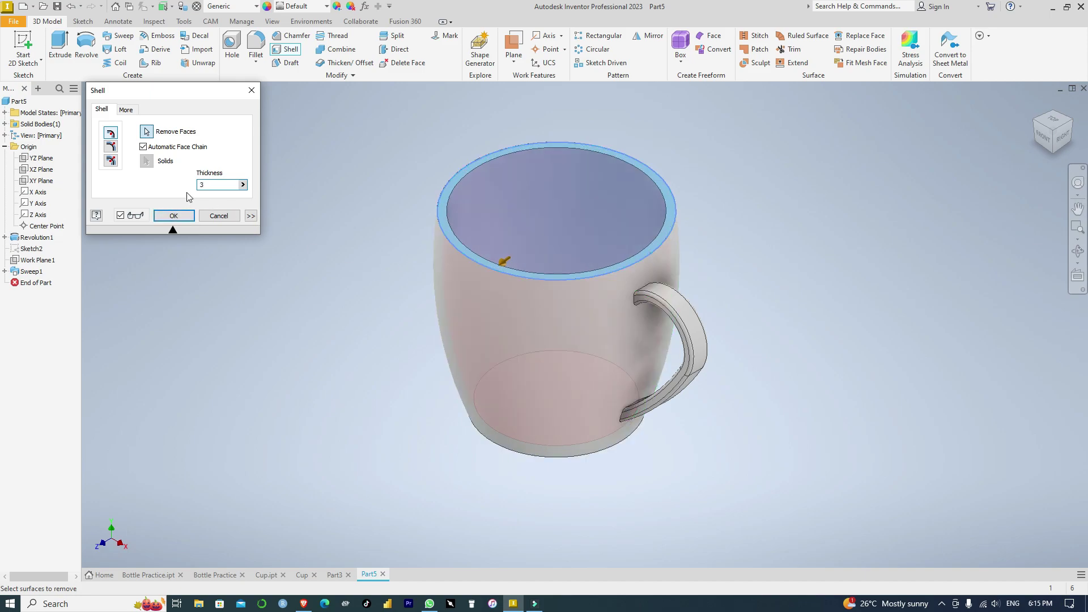
{"action": "left_click", "coordinate": [242, 184]}
{"action": "left_click", "coordinate": [281, 229]}
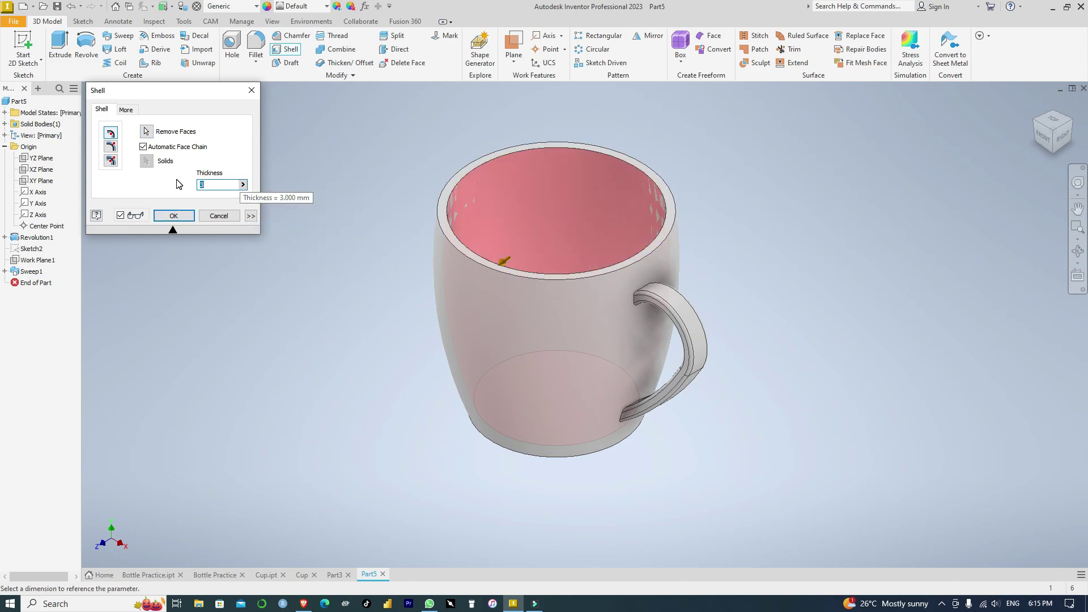
{"action": "left_click", "coordinate": [182, 216]}
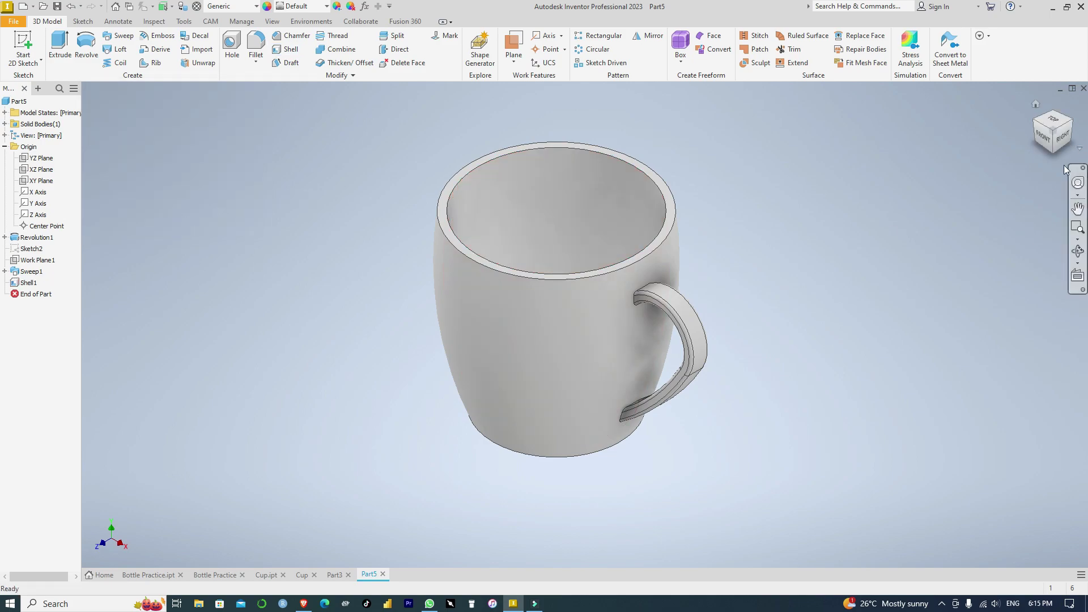
Step: Rotate to the bottom view and create Sketch4 on the mug's bottom face
{"action": "left_click", "coordinate": [1055, 123]}
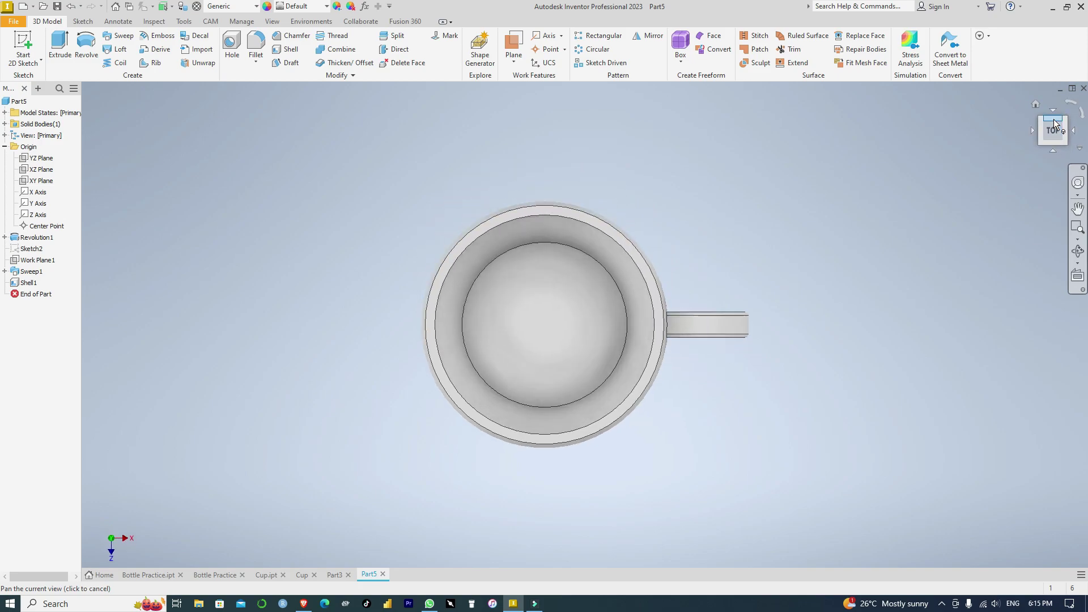
{"action": "left_click", "coordinate": [1055, 152]}
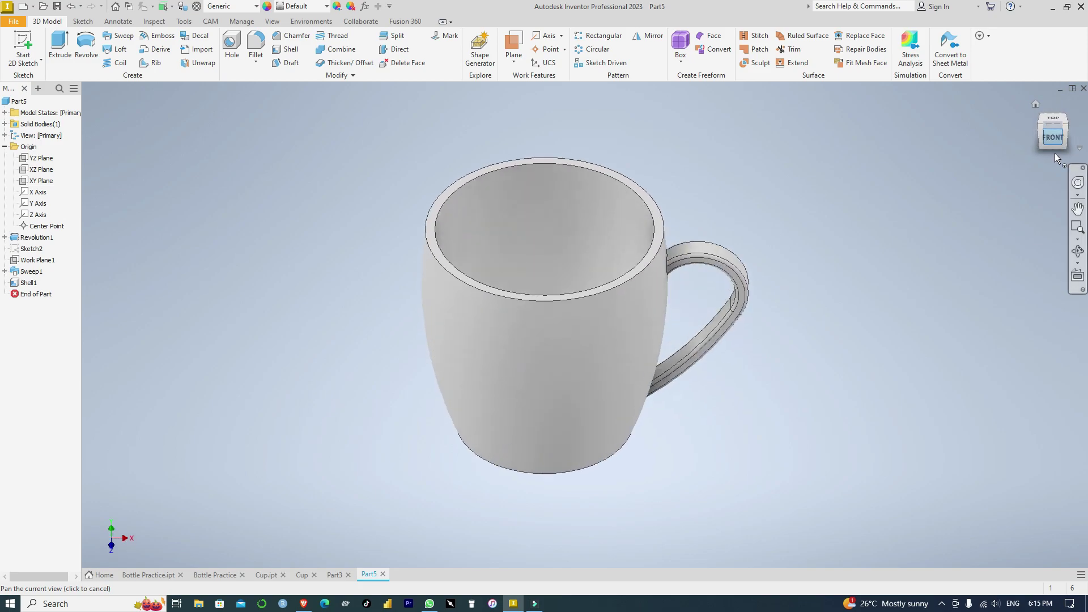
{"action": "left_click", "coordinate": [1053, 154]}
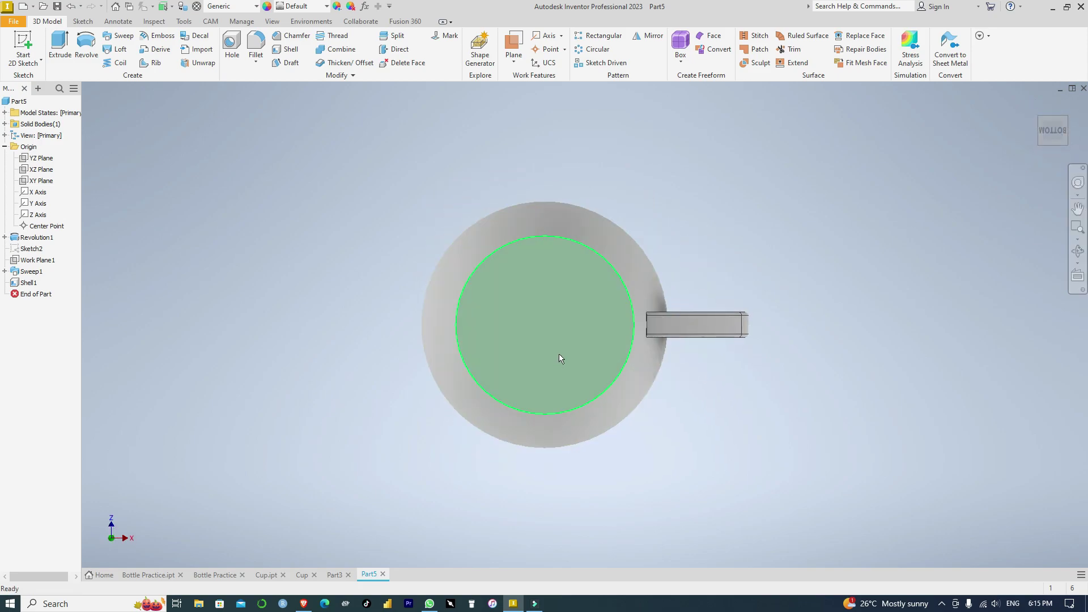
{"action": "left_click", "coordinate": [587, 329]}
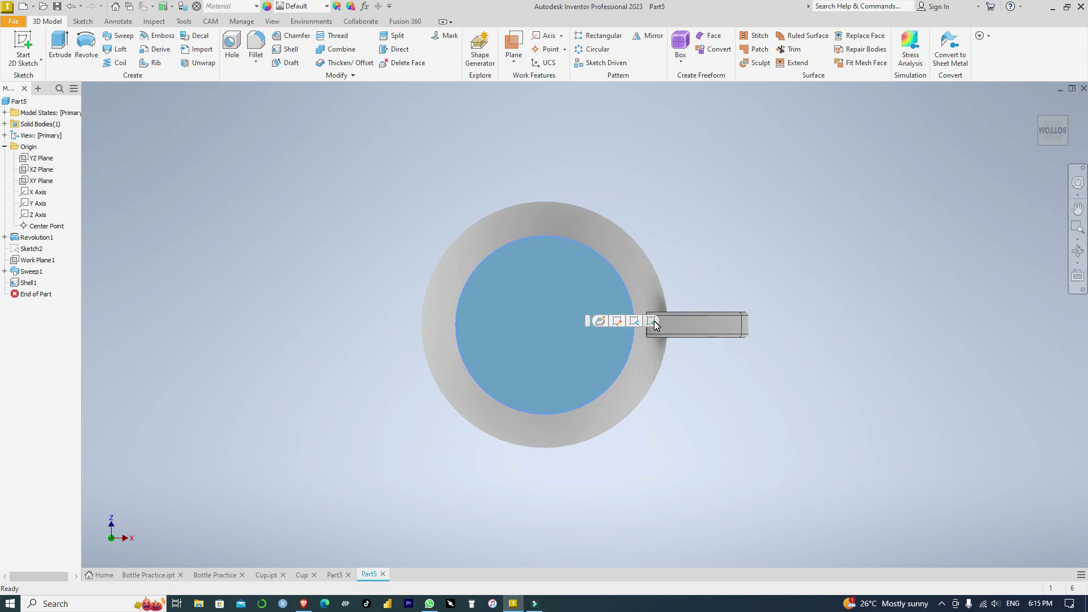
{"action": "left_click", "coordinate": [549, 335]}
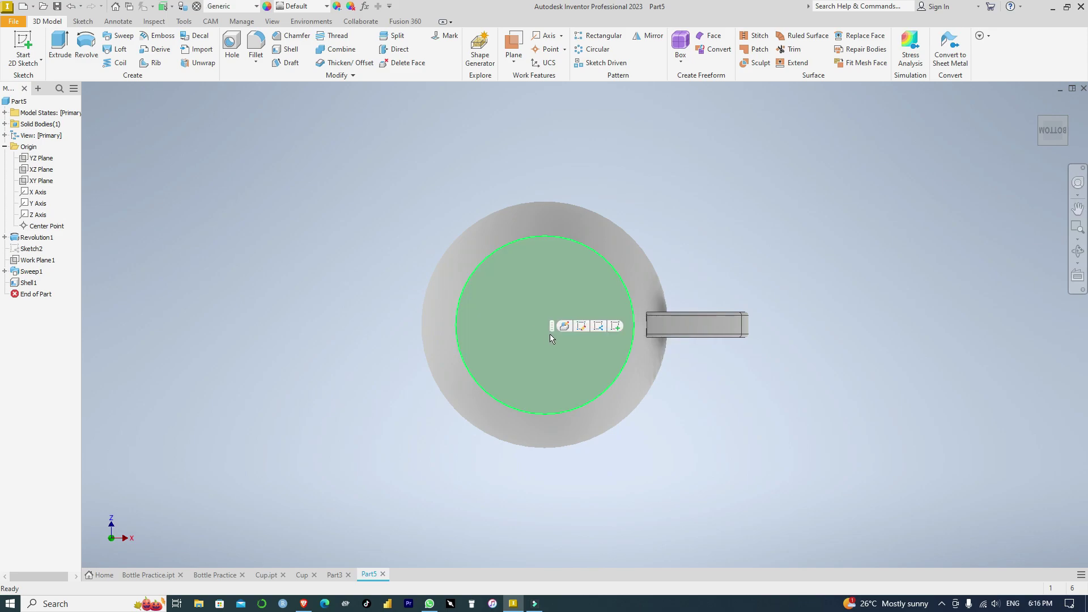
{"action": "left_click", "coordinate": [616, 326]}
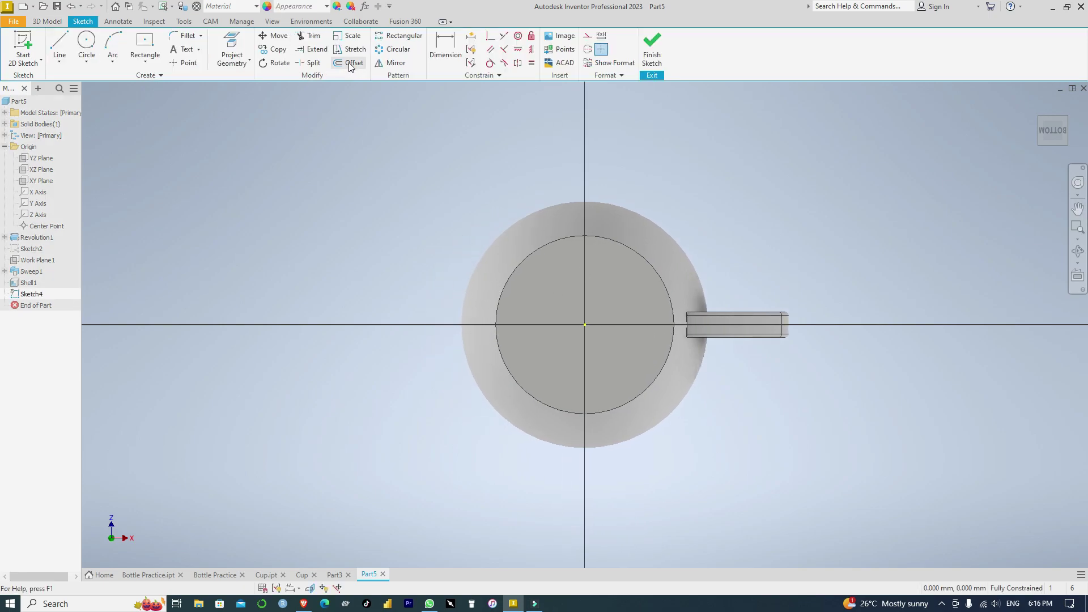
Step: Project the bottom circle, offset it 2 mm inward, and finish Sketch4
{"action": "left_click", "coordinate": [233, 45]}
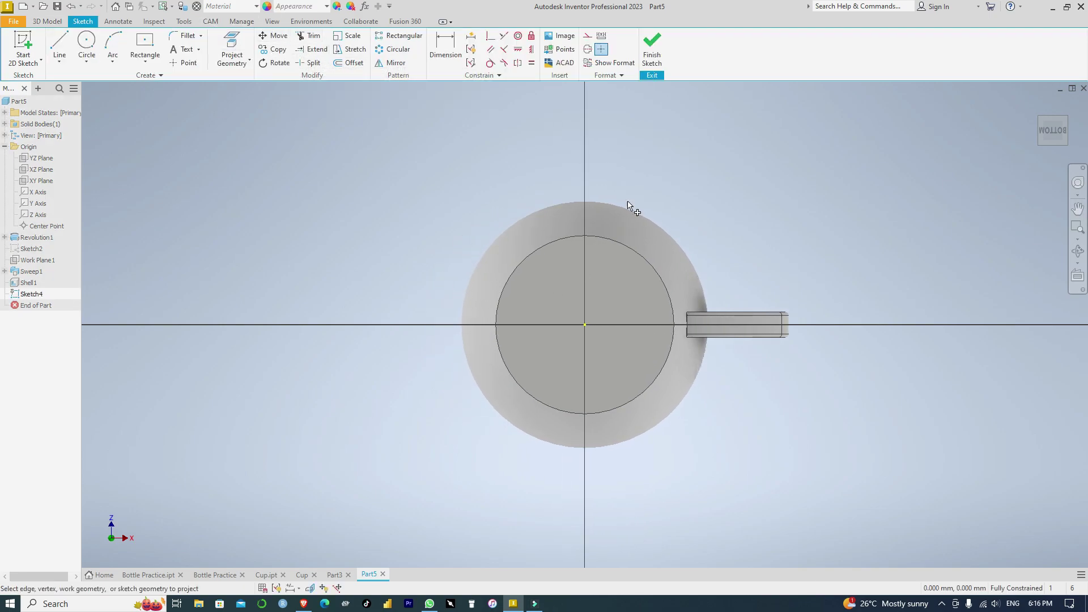
{"action": "left_click", "coordinate": [624, 247]}
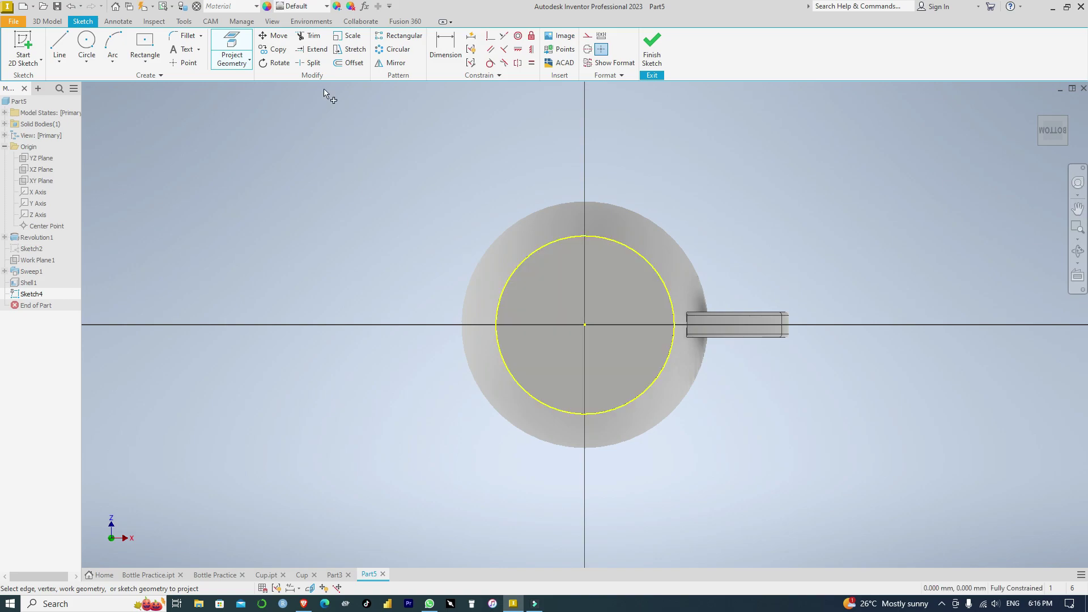
{"action": "left_click", "coordinate": [358, 67]}
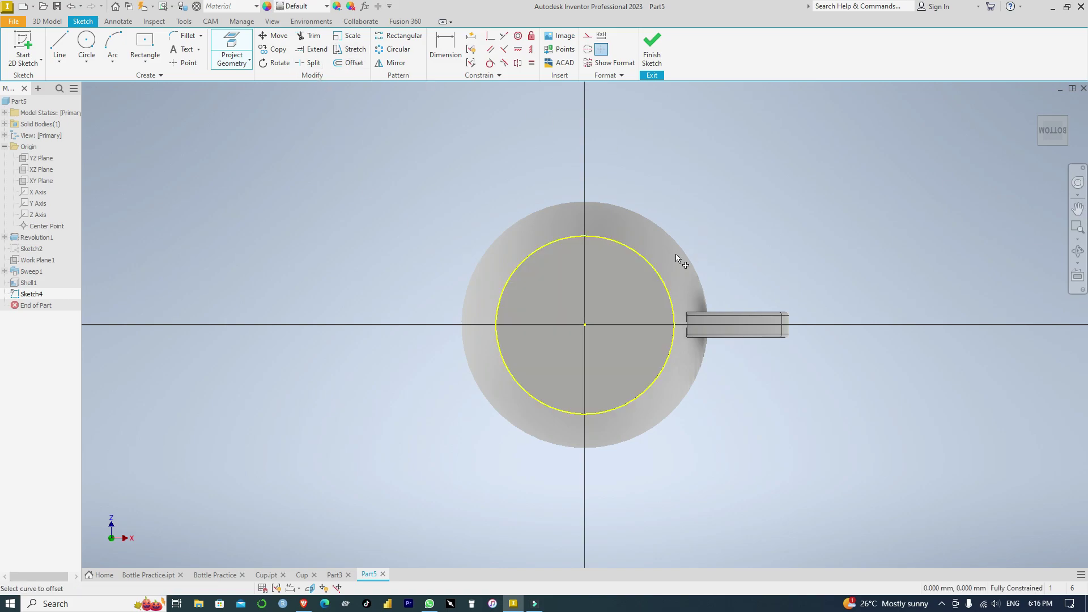
{"action": "left_click", "coordinate": [637, 261]}
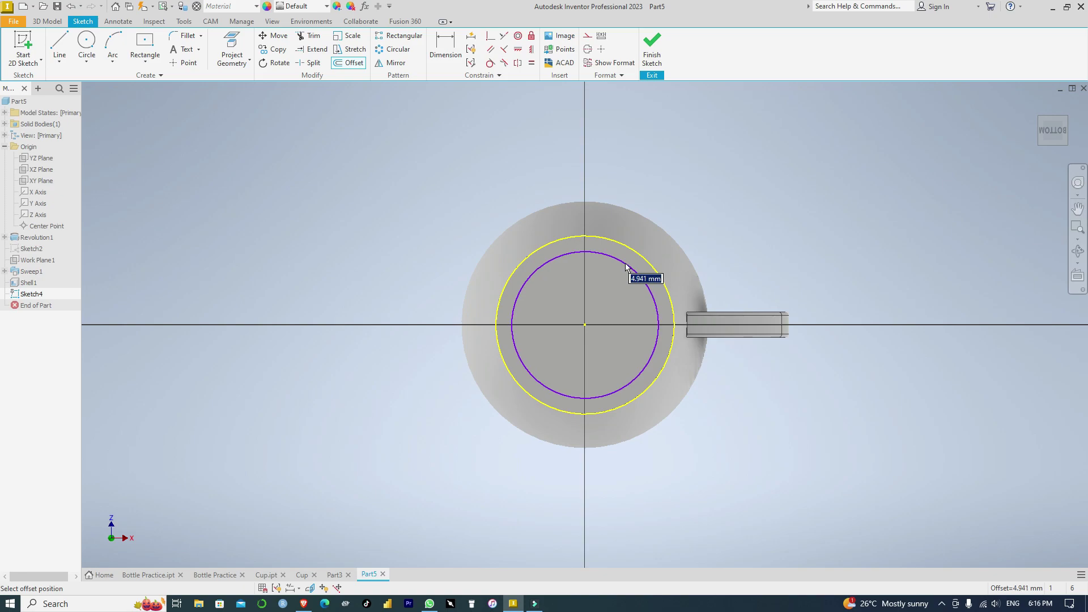
{"action": "type", "text": "2"}
{"action": "key", "text": "Return"}
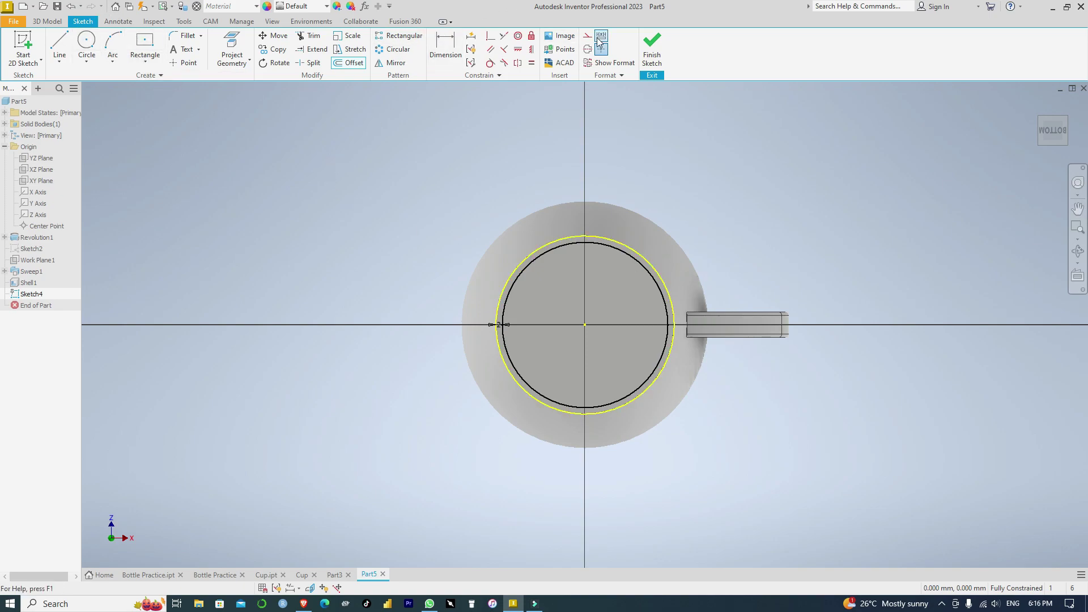
{"action": "left_click", "coordinate": [652, 51]}
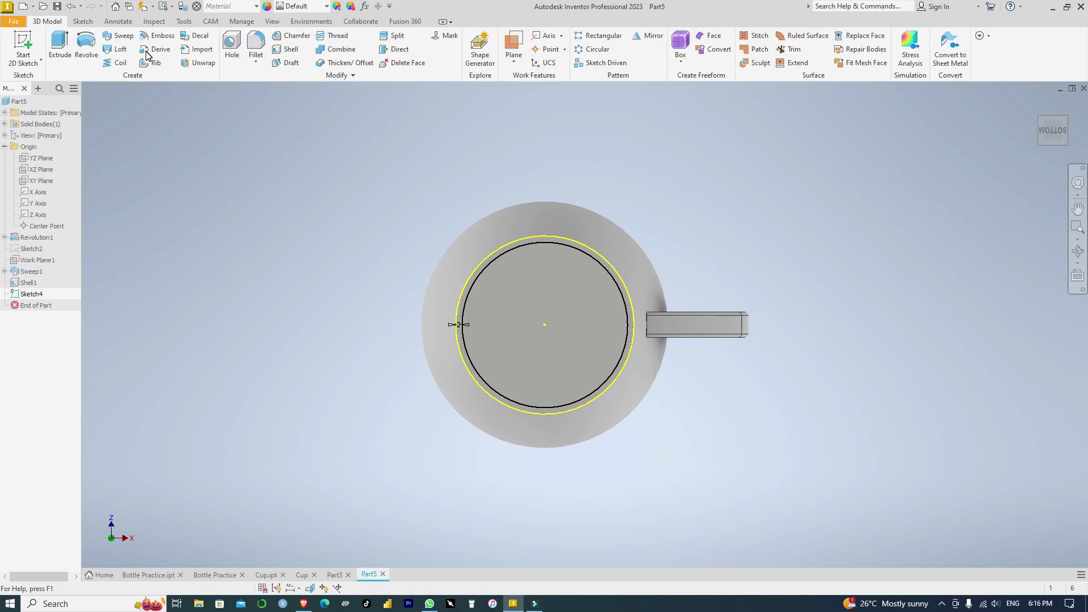
Step: Set up a cut extrusion of the base profile, then abandon it and reorient the view
{"action": "left_click", "coordinate": [60, 49]}
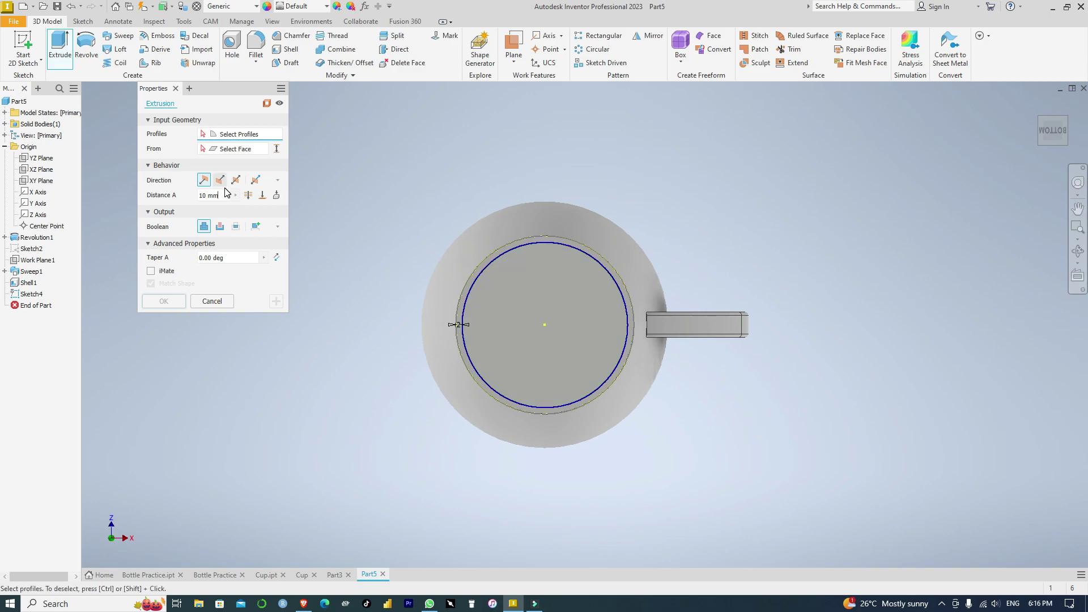
{"action": "left_click", "coordinate": [219, 228]}
{"action": "left_click", "coordinate": [222, 197]}
{"action": "type", "text": "1"}
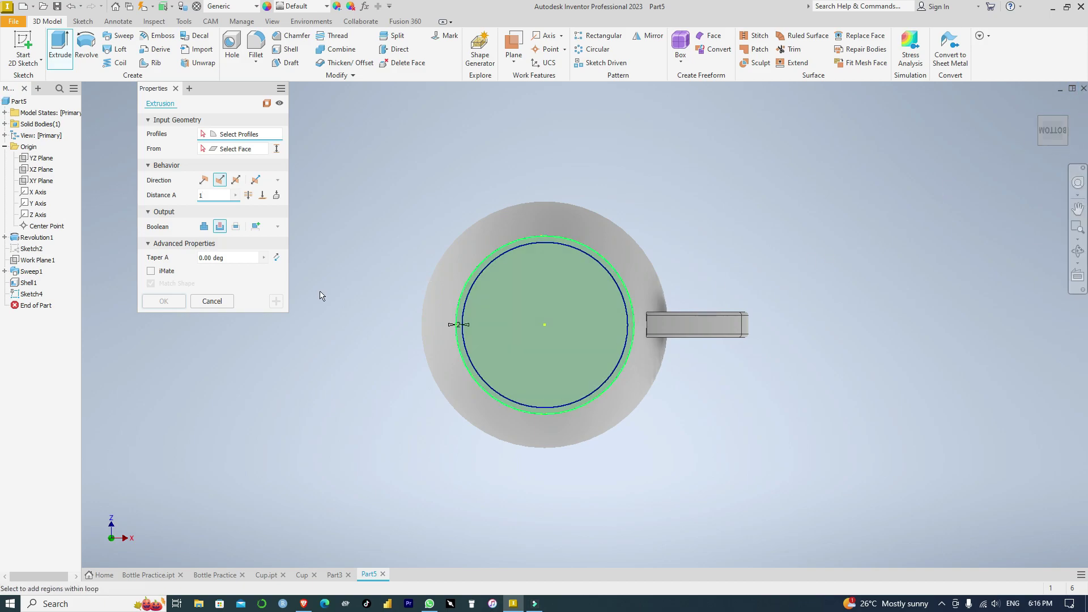
{"action": "left_click", "coordinate": [220, 227]}
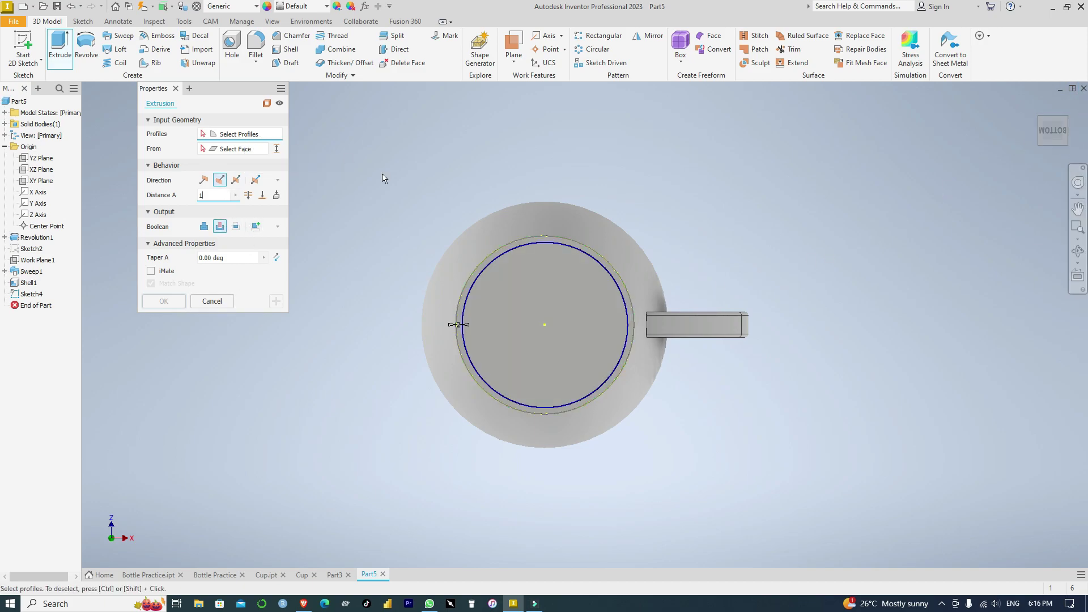
{"action": "left_click", "coordinate": [250, 149]}
{"action": "key", "text": "Escape"}
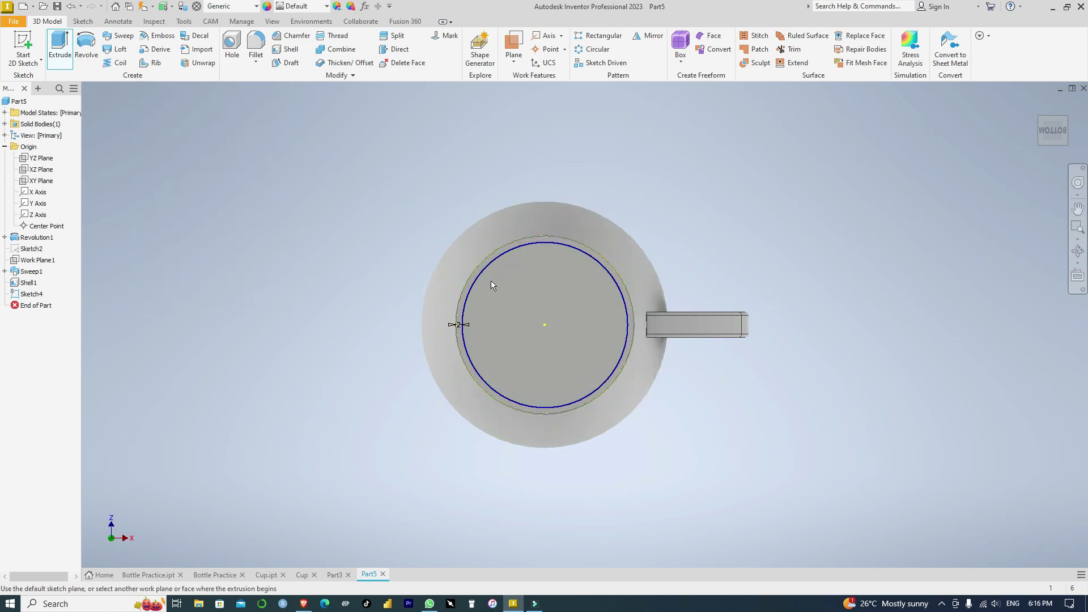
{"action": "key", "text": "F2"}
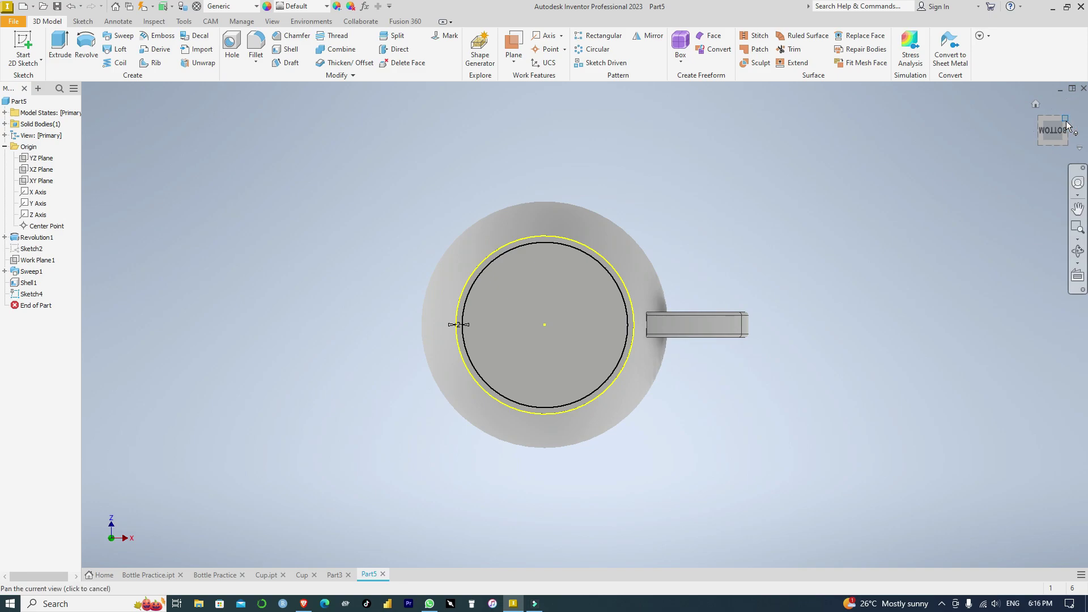
{"action": "left_click", "coordinate": [1067, 126]}
Step: Cut-extrude Sketch4's base circle 1.5 mm into the mug's base
{"action": "left_click", "coordinate": [60, 50]}
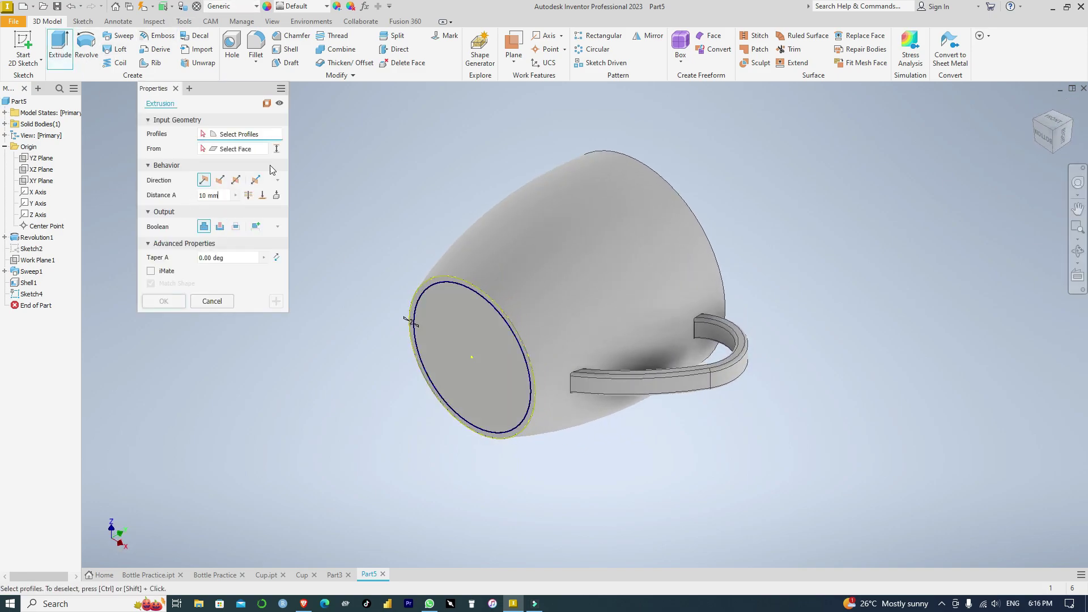
{"action": "left_click", "coordinate": [487, 335]}
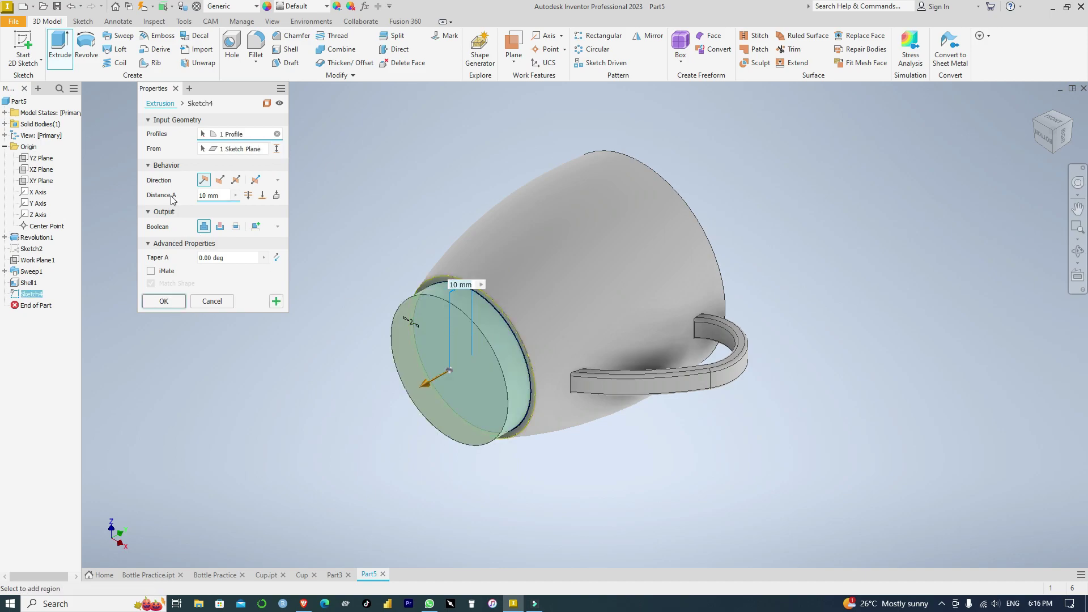
{"action": "left_click", "coordinate": [220, 226]}
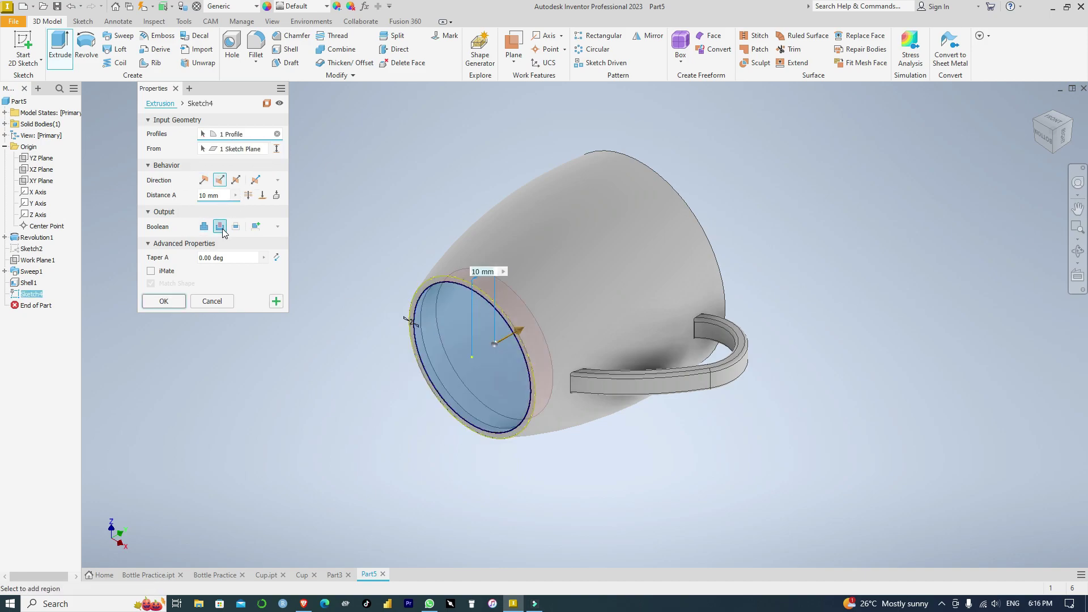
{"action": "left_click", "coordinate": [218, 195]}
{"action": "type", "text": "1"}
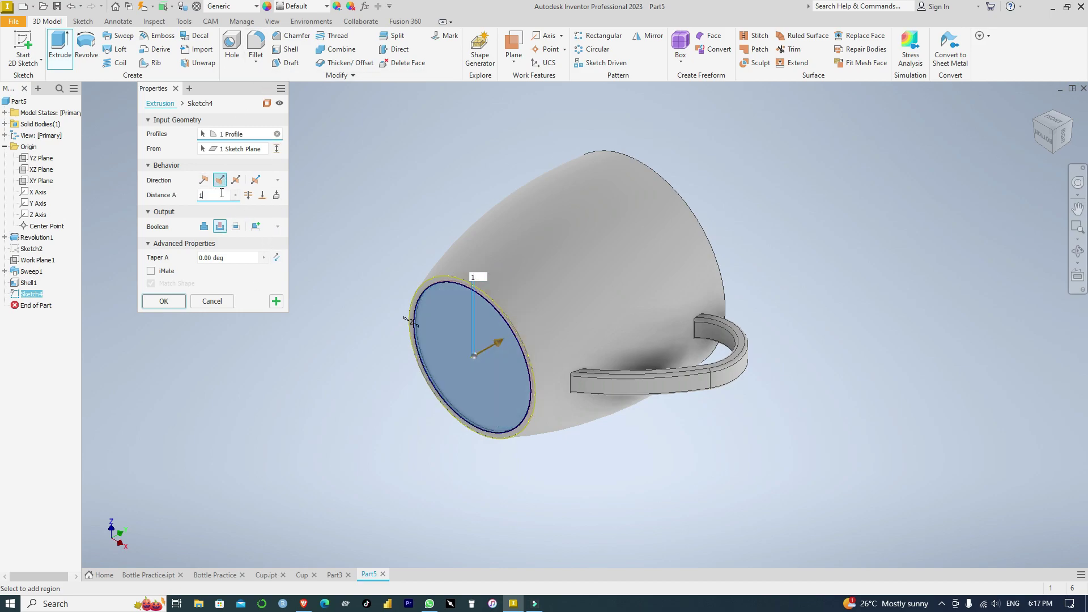
{"action": "type", "text": "."}
{"action": "left_click", "coordinate": [164, 301]}
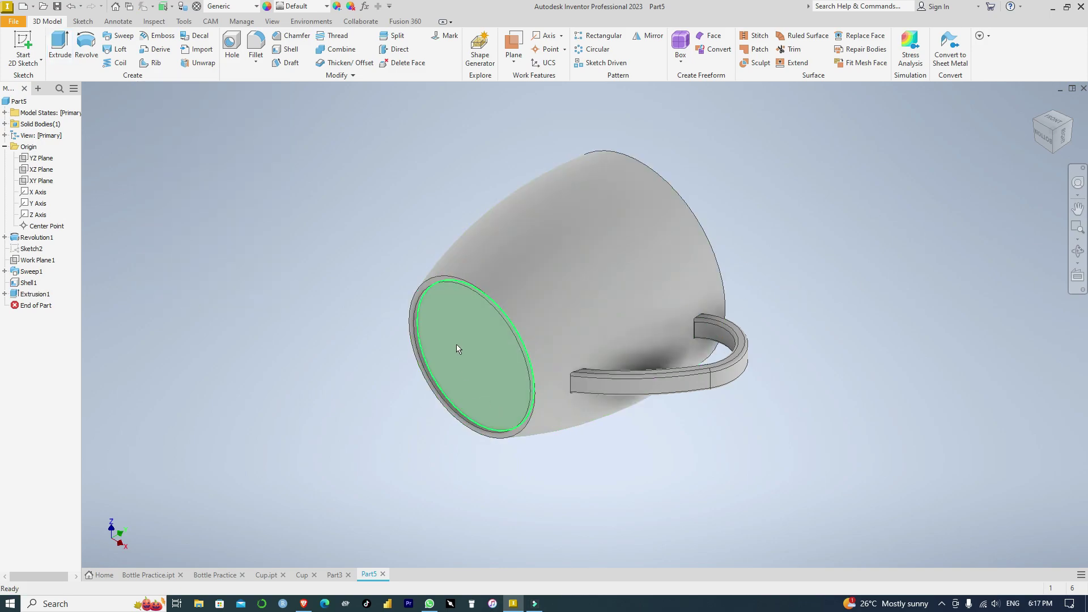
{"action": "scroll", "coordinate": [456, 341], "scroll_direction": "down", "scroll_amount": 2}
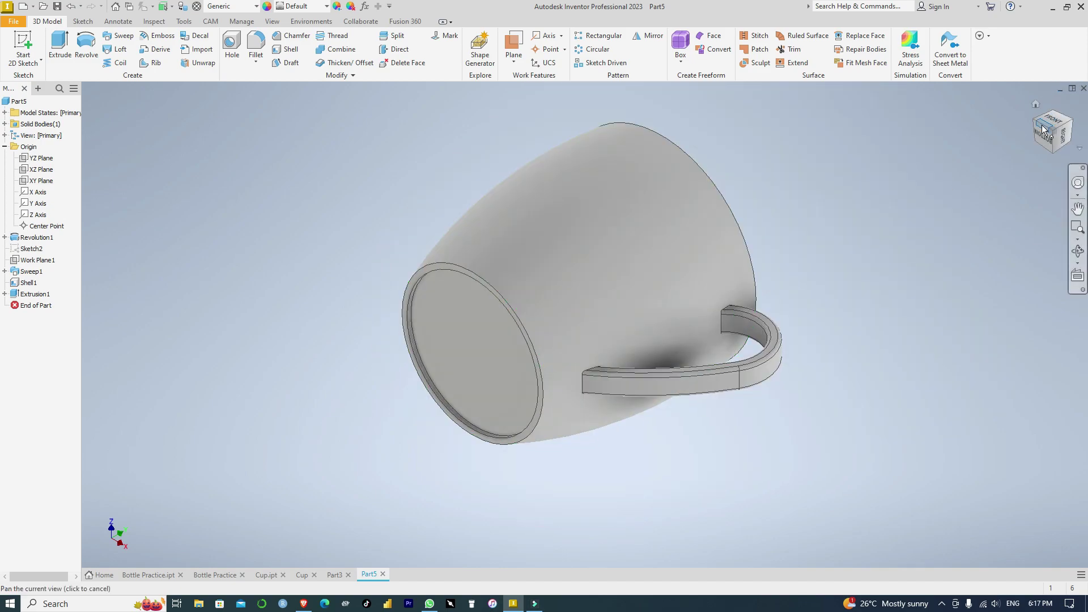
{"action": "left_click", "coordinate": [1044, 139]}
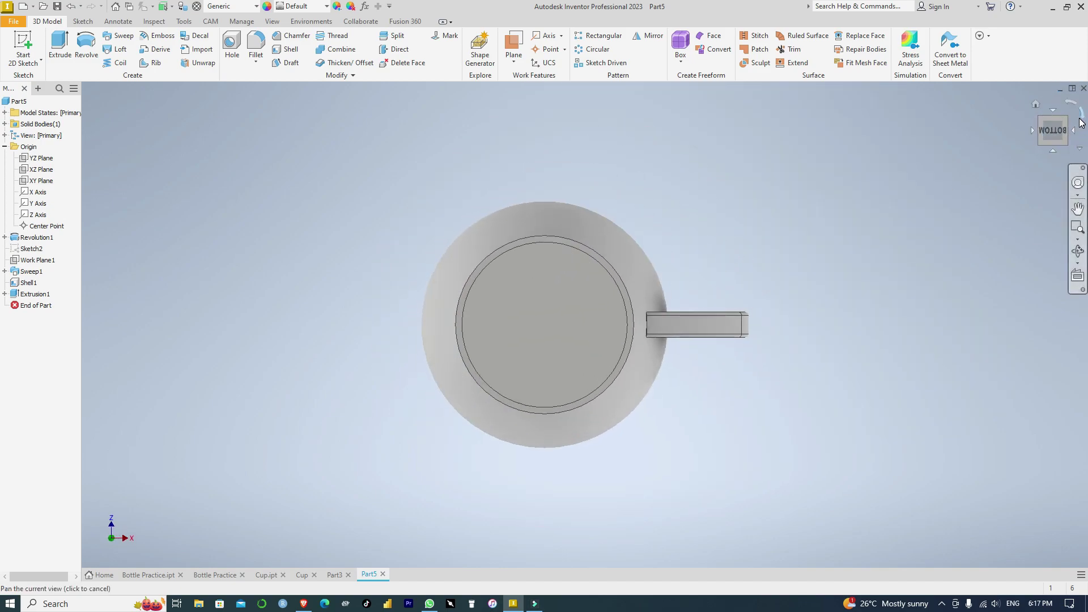
{"action": "left_click", "coordinate": [1069, 121]}
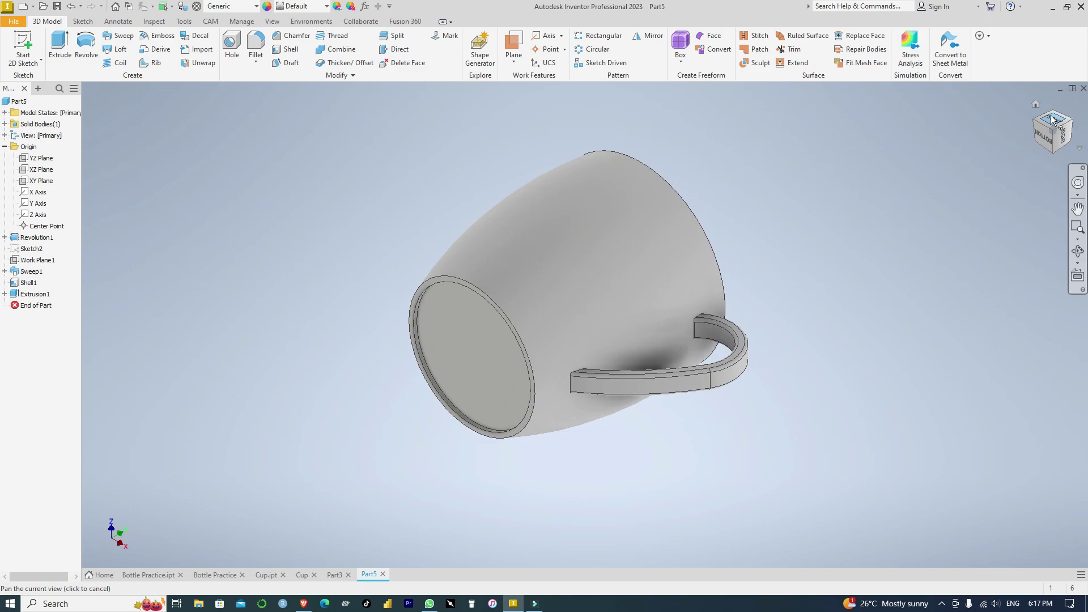
{"action": "left_click", "coordinate": [1052, 122]}
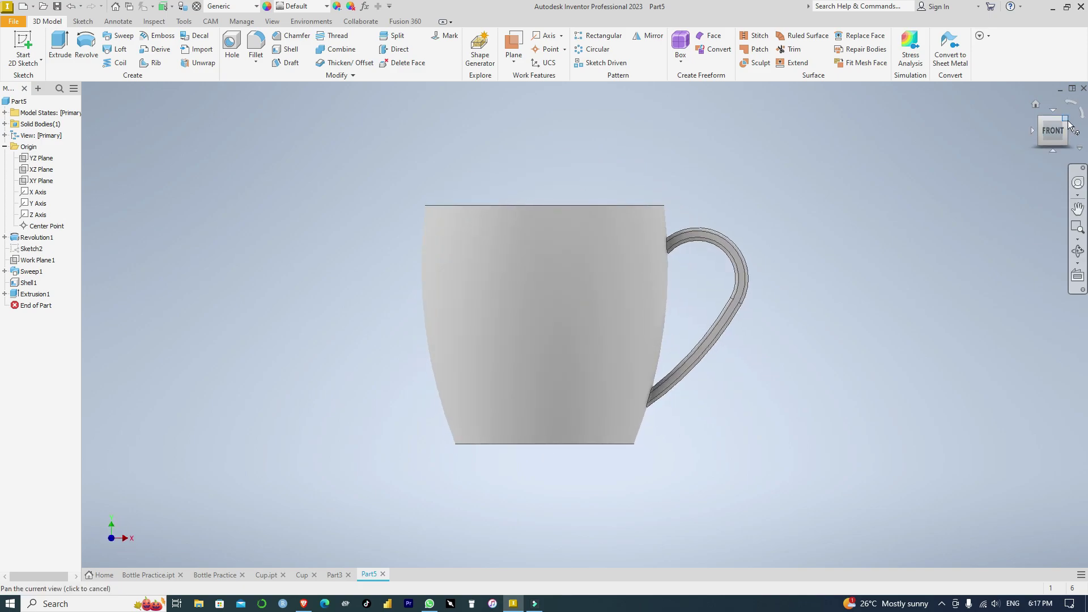
{"action": "left_click", "coordinate": [1066, 122]}
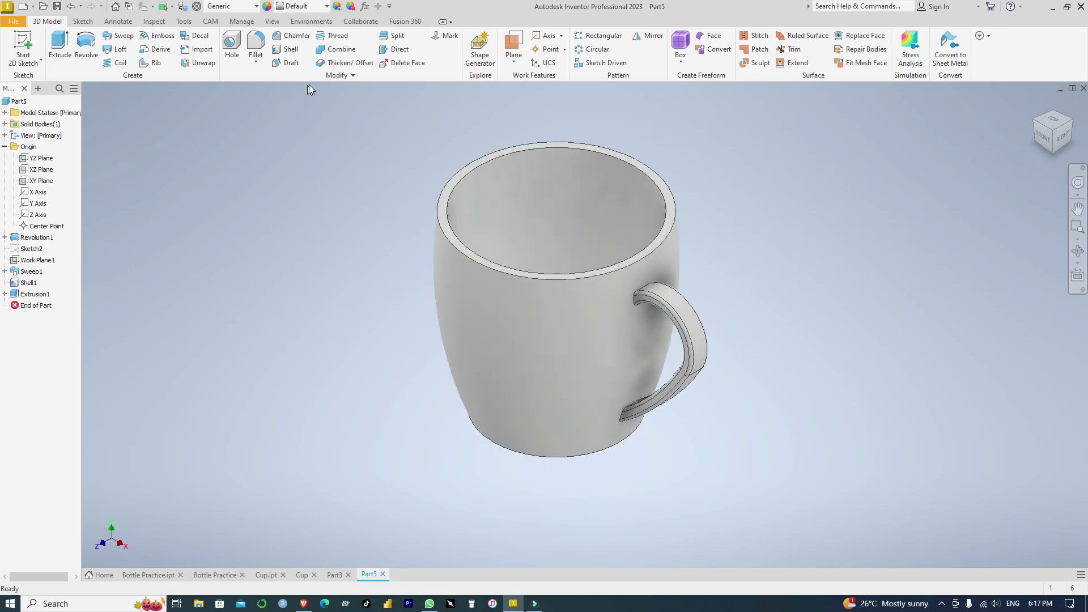
Step: Select both upper and lower handle-joint edges for a fillet, then cancel that attempt
{"action": "left_click", "coordinate": [262, 50]}
{"action": "scroll", "coordinate": [621, 299], "scroll_direction": "up", "scroll_amount": 5}
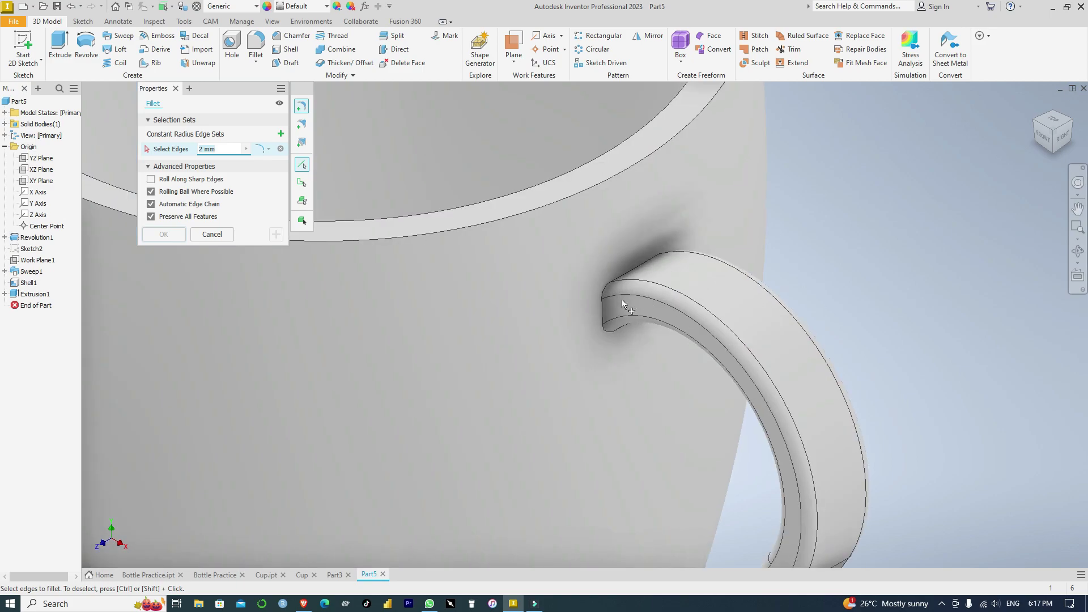
{"action": "left_click", "coordinate": [602, 316]}
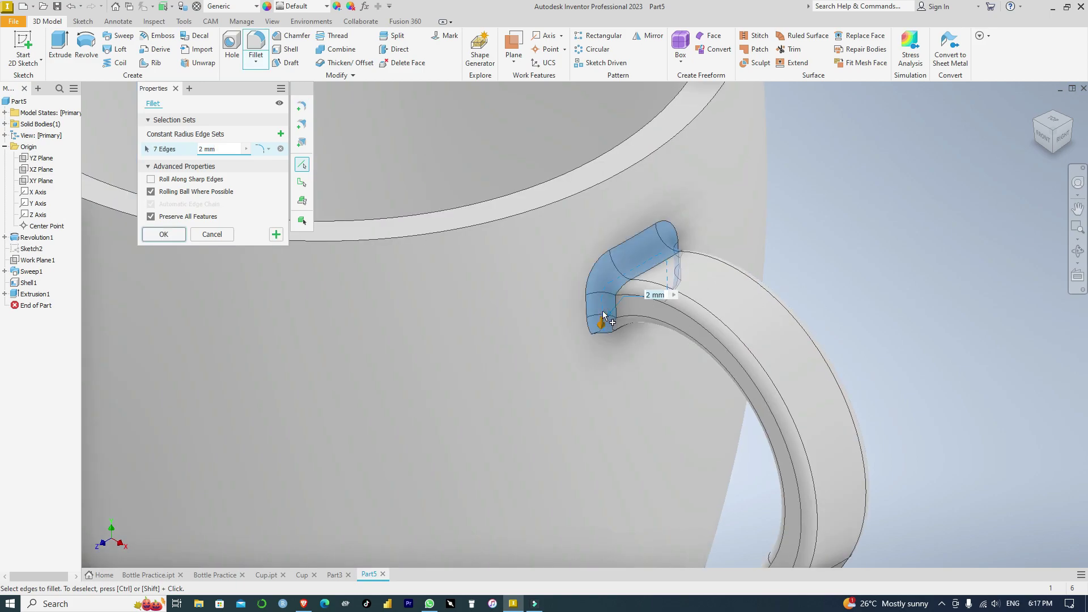
{"action": "scroll", "coordinate": [585, 310], "scroll_direction": "down", "scroll_amount": 5}
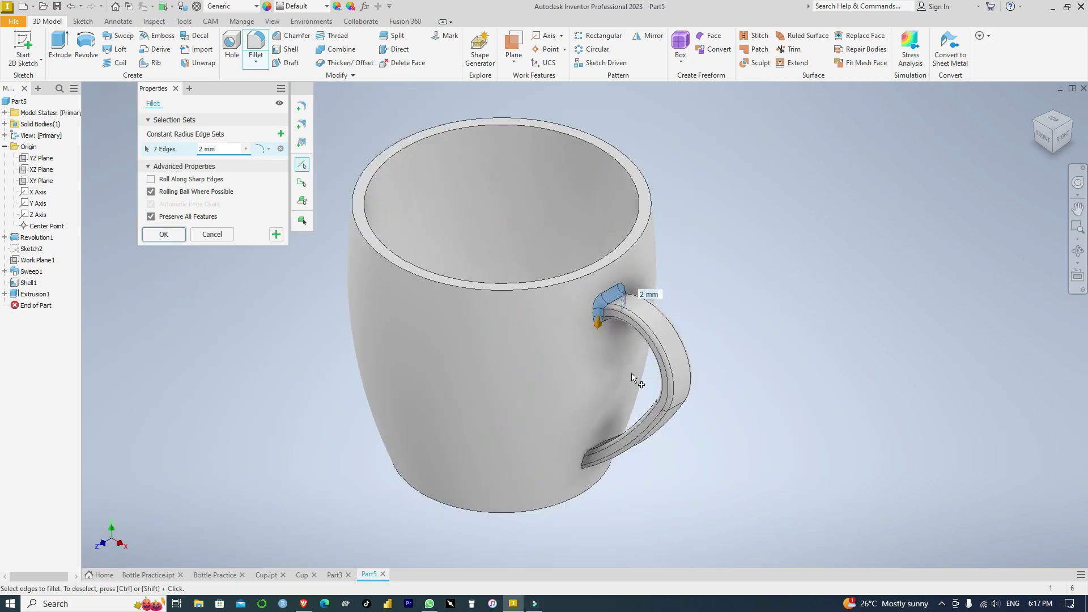
{"action": "scroll", "coordinate": [646, 395], "scroll_direction": "up", "scroll_amount": 1}
{"action": "scroll", "coordinate": [647, 395], "scroll_direction": "up", "scroll_amount": 4}
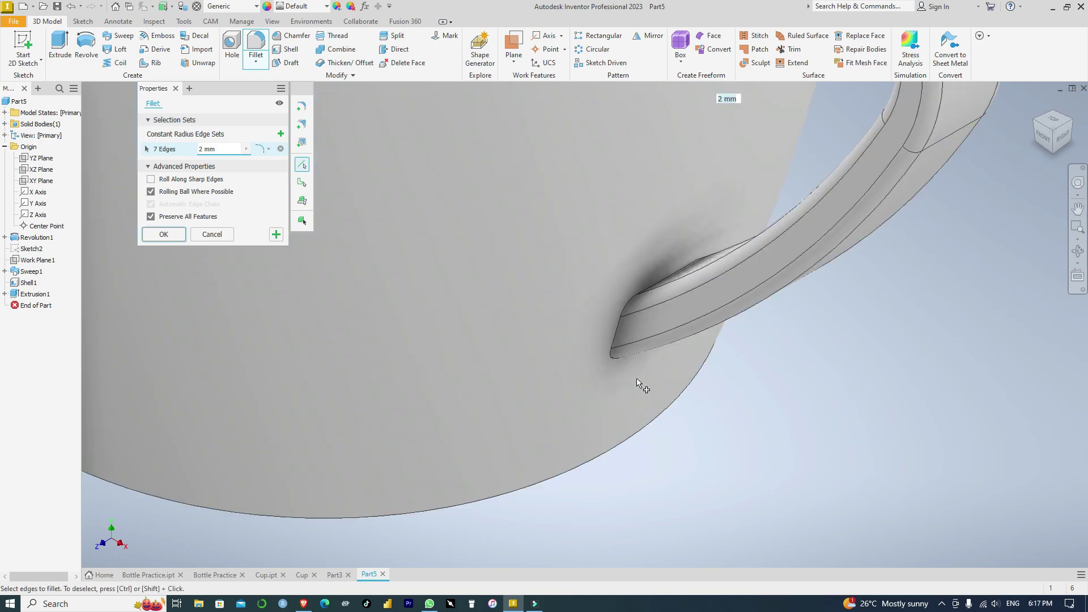
{"action": "left_click", "coordinate": [615, 341]}
{"action": "left_click", "coordinate": [614, 341]}
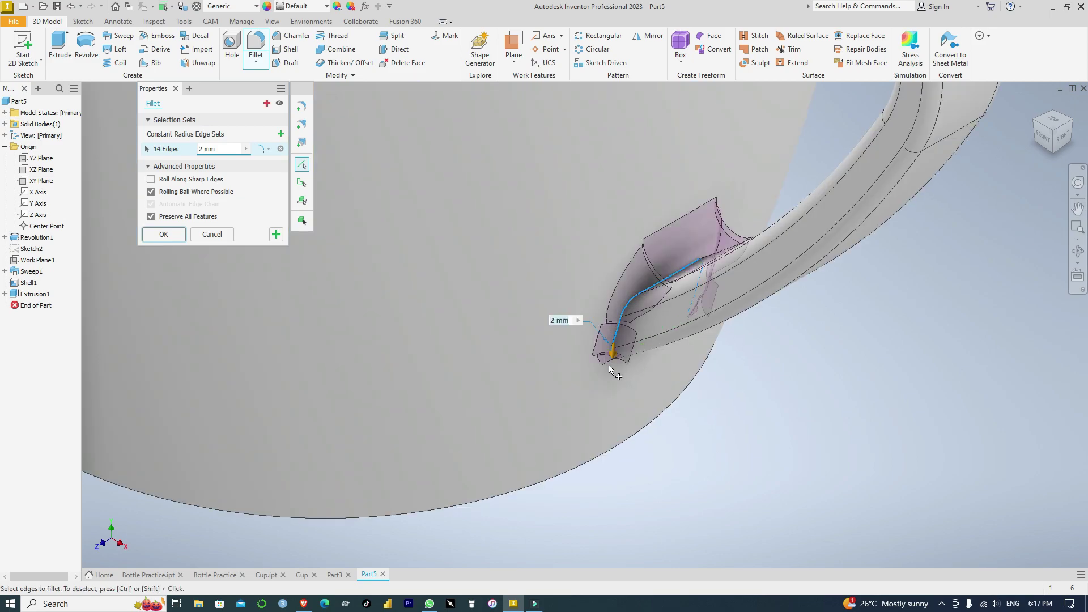
{"action": "left_click", "coordinate": [211, 234]}
{"action": "scroll", "coordinate": [697, 245], "scroll_direction": "down", "scroll_amount": 4}
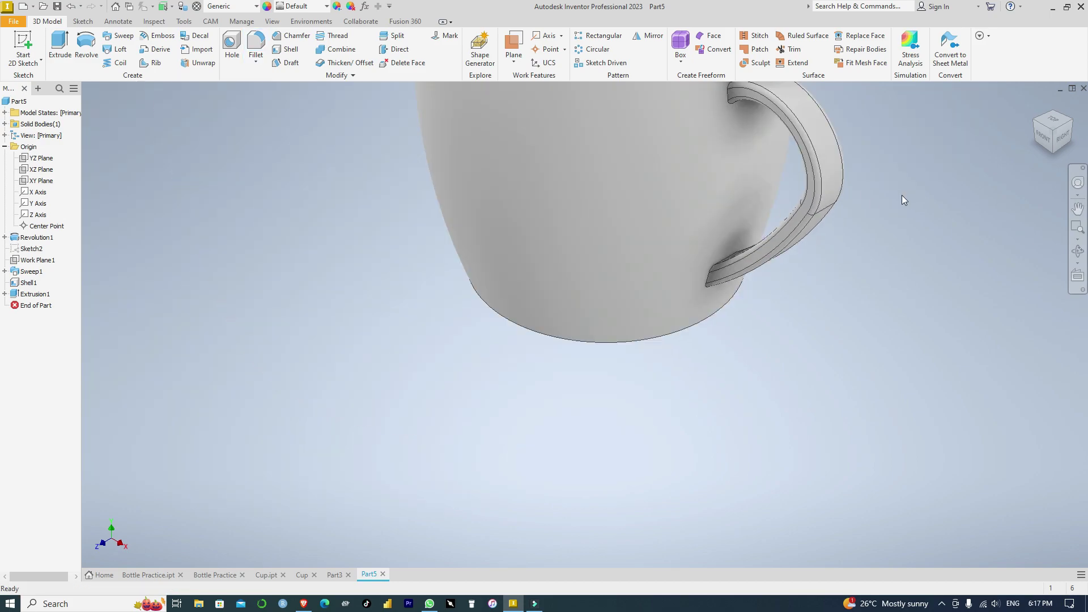
{"action": "middle_click_drag", "start_coordinate": [909, 192], "coordinate": [879, 332]}
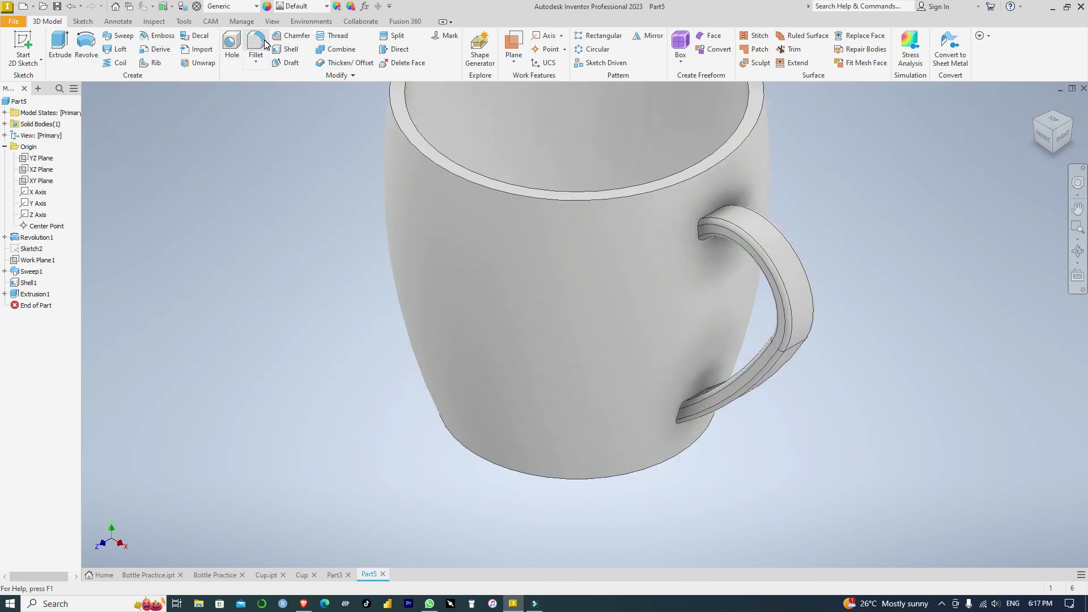
Step: Fillet the upper handle-joint edge chain at 2 mm, then view the mug isometrically
{"action": "key", "text": "f"}
{"action": "scroll", "coordinate": [698, 230], "scroll_direction": "up", "scroll_amount": 2}
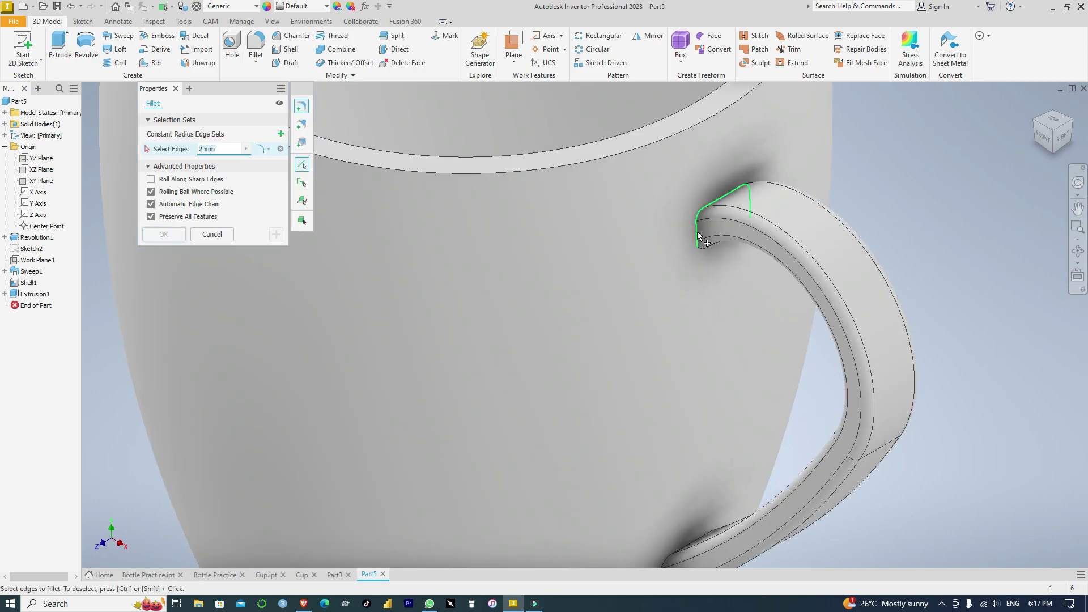
{"action": "scroll", "coordinate": [697, 232], "scroll_direction": "up", "scroll_amount": 5}
{"action": "left_click", "coordinate": [695, 237]}
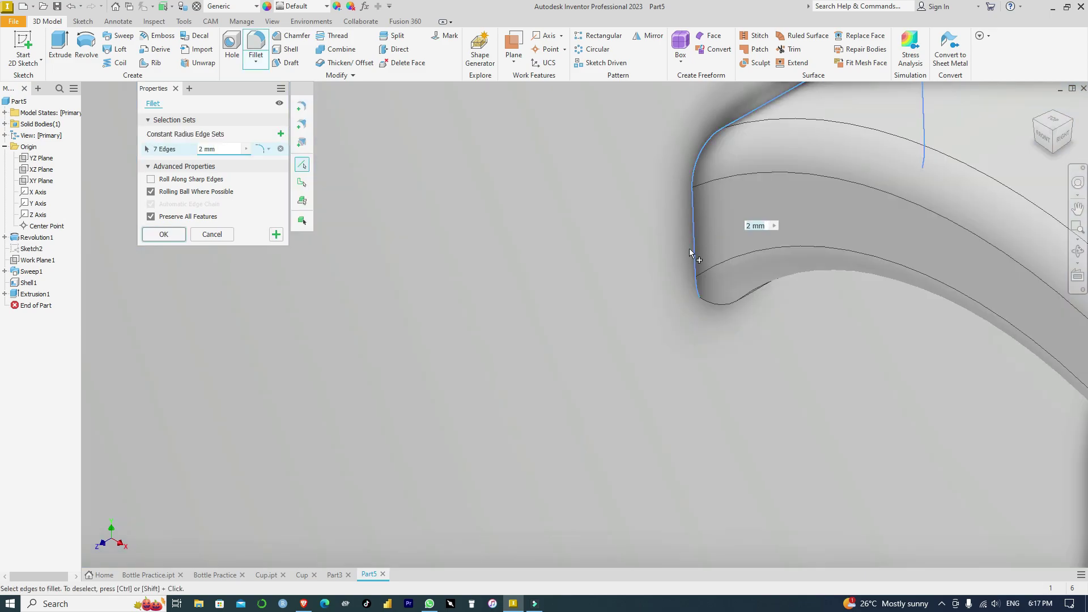
{"action": "left_click", "coordinate": [165, 234]}
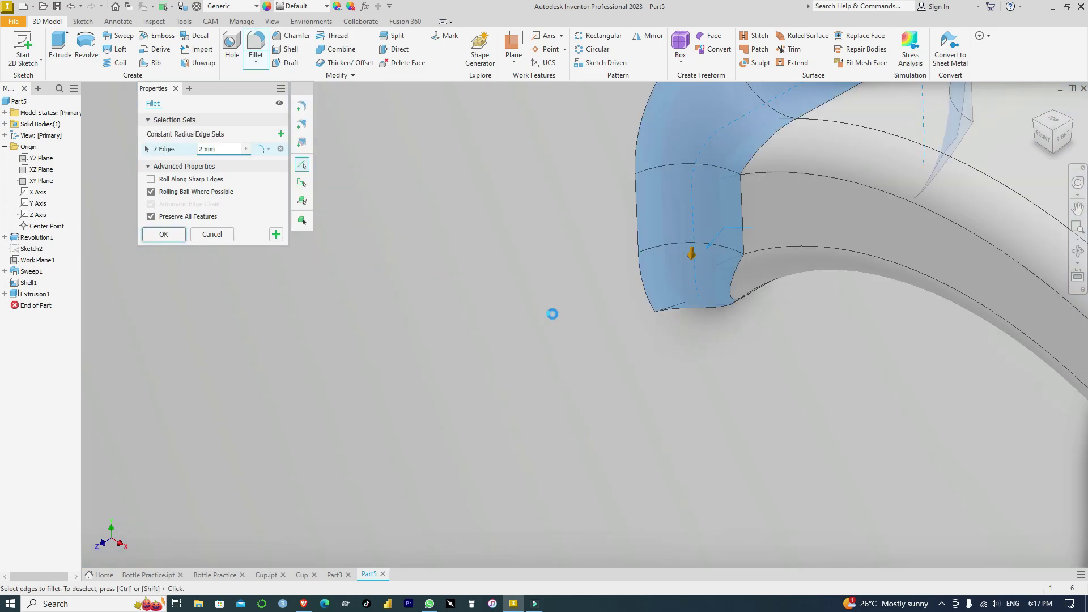
{"action": "key", "text": "F6"}
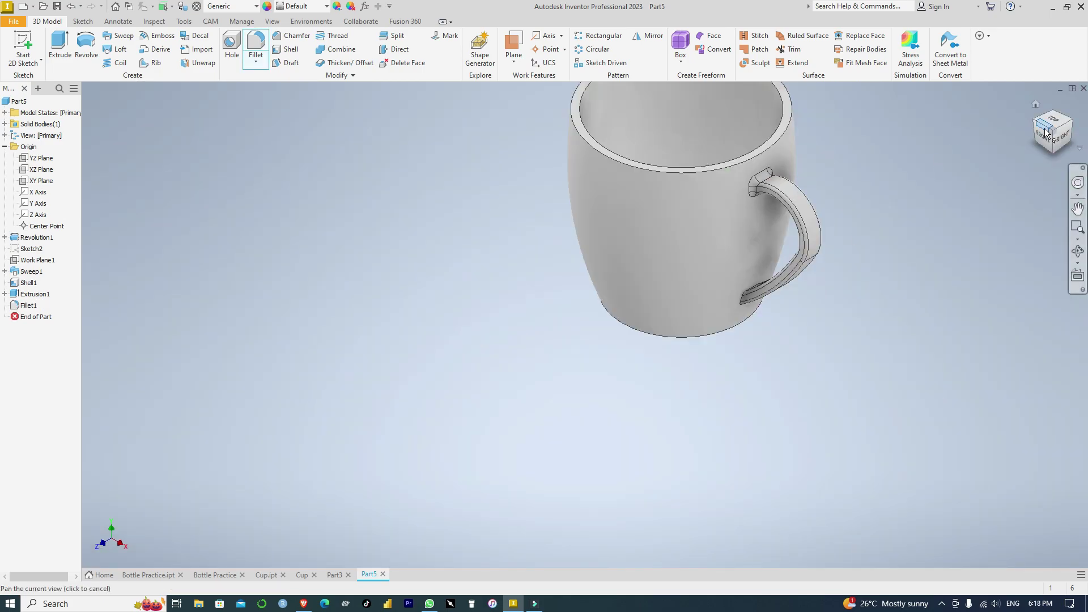
{"action": "mouse_move", "coordinate": [1068, 125]}
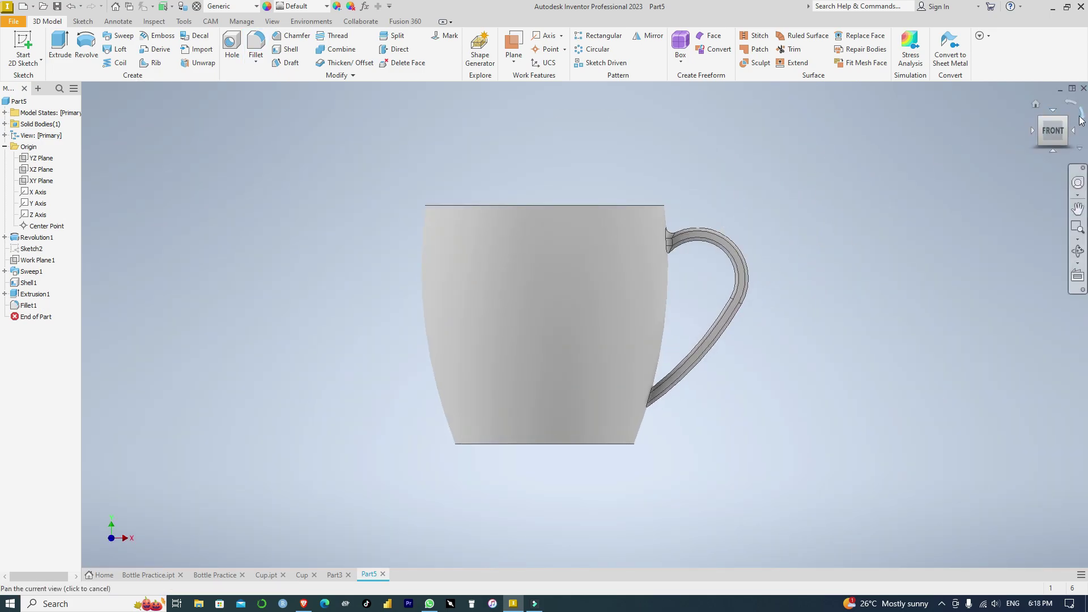
{"action": "left_click", "coordinate": [1066, 120]}
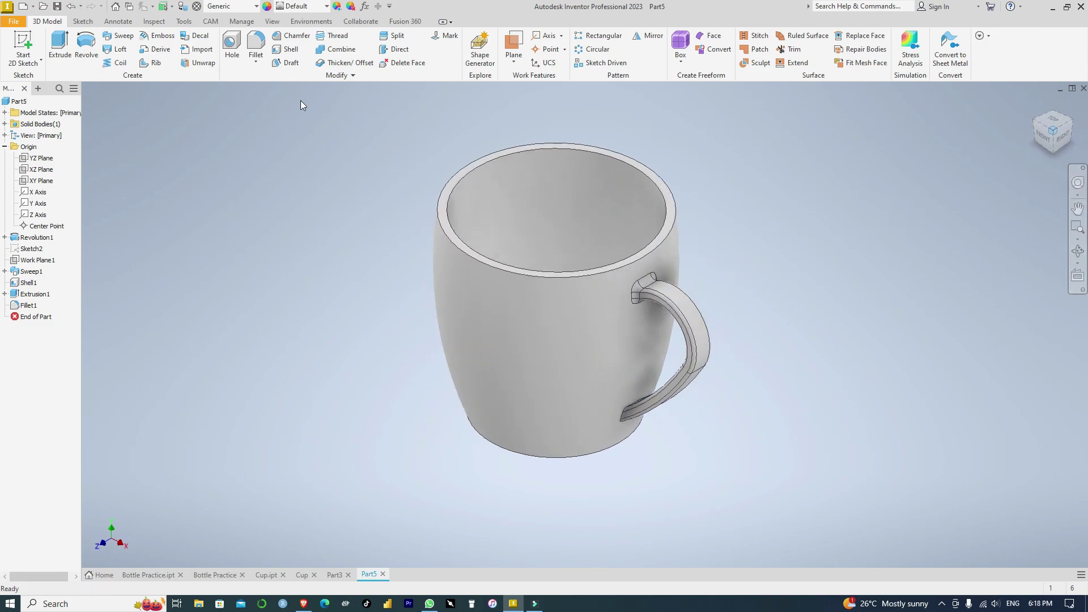
Step: Start a fillet on the mug's rim edge with a 0.8 mm radius
{"action": "left_click", "coordinate": [262, 41]}
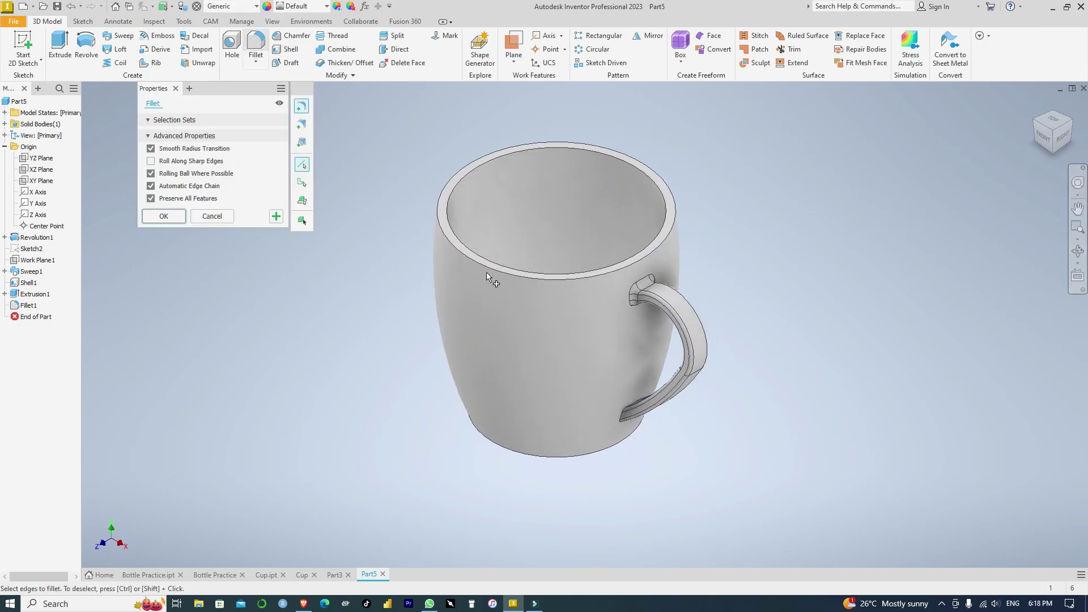
{"action": "scroll", "coordinate": [487, 272], "scroll_direction": "up", "scroll_amount": 3}
{"action": "left_click", "coordinate": [474, 265]}
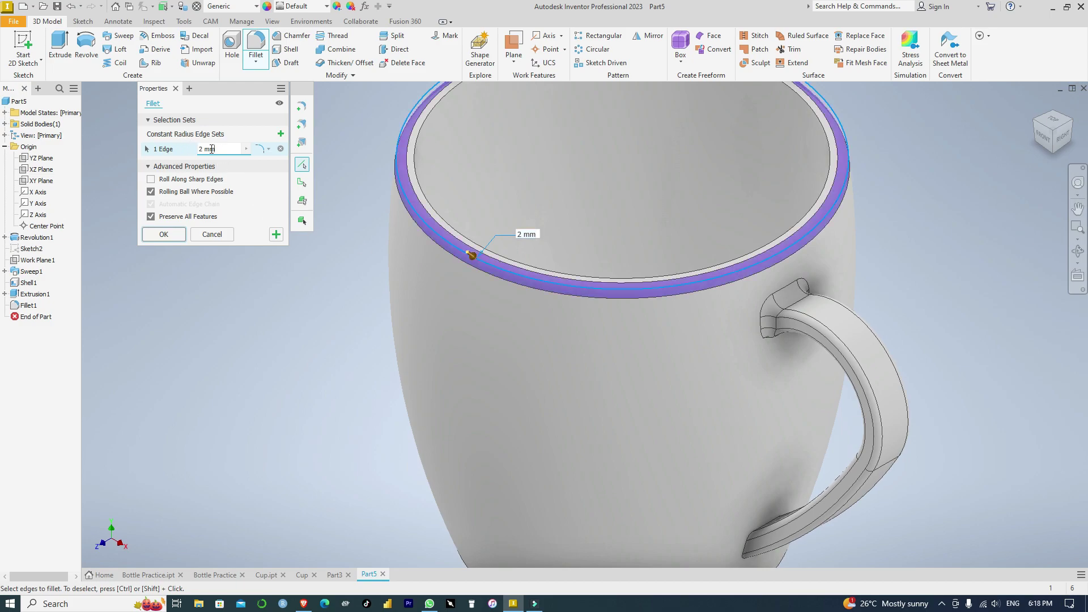
{"action": "left_click", "coordinate": [224, 146]}
{"action": "type", "text": "1"}
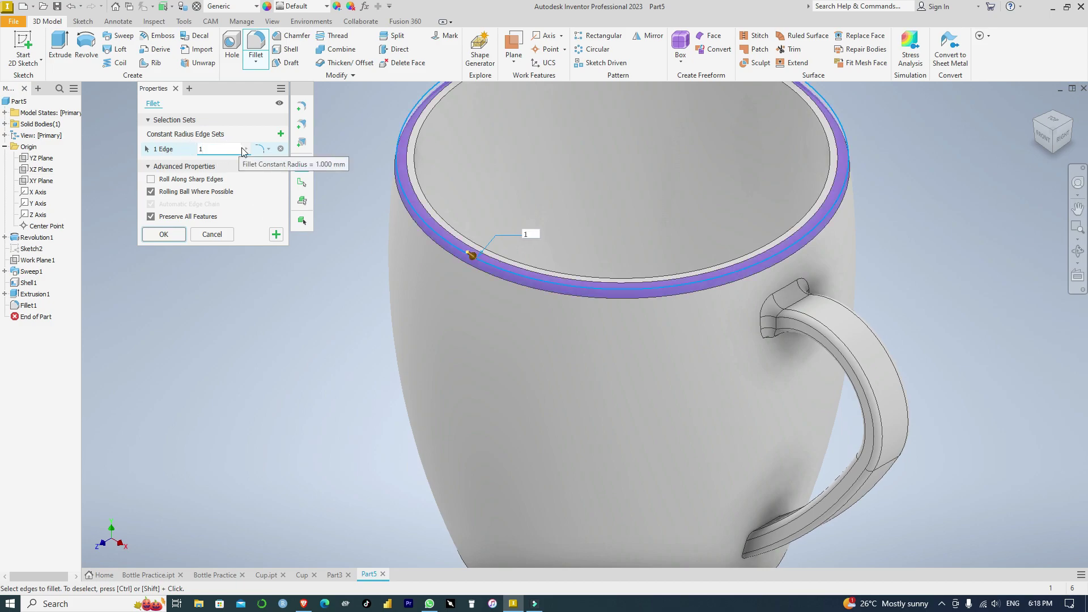
{"action": "key", "text": "BackSpace"}
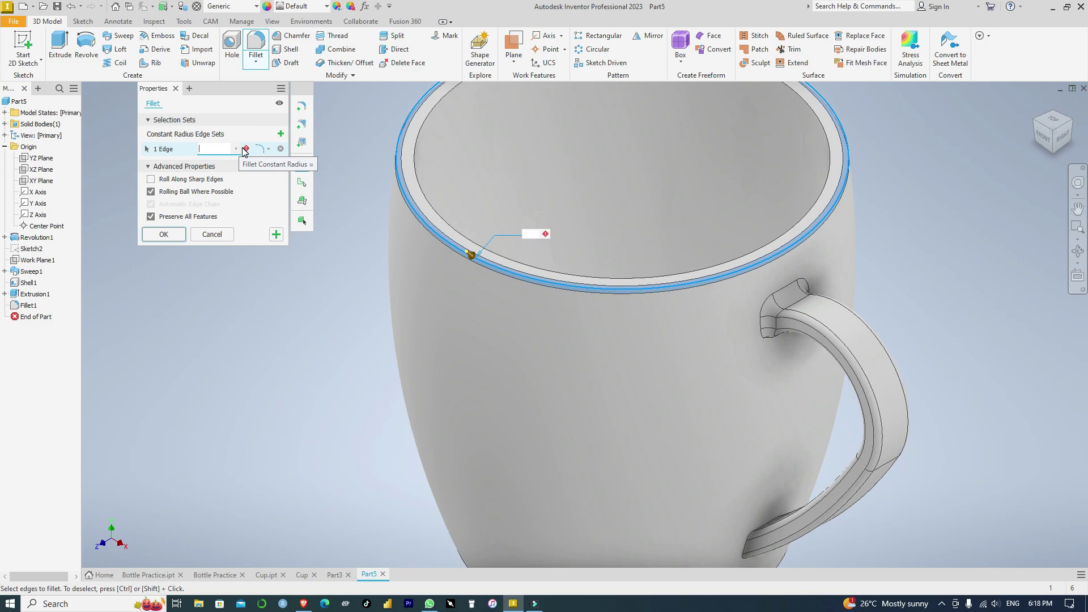
{"action": "type", "text": "0.8"}
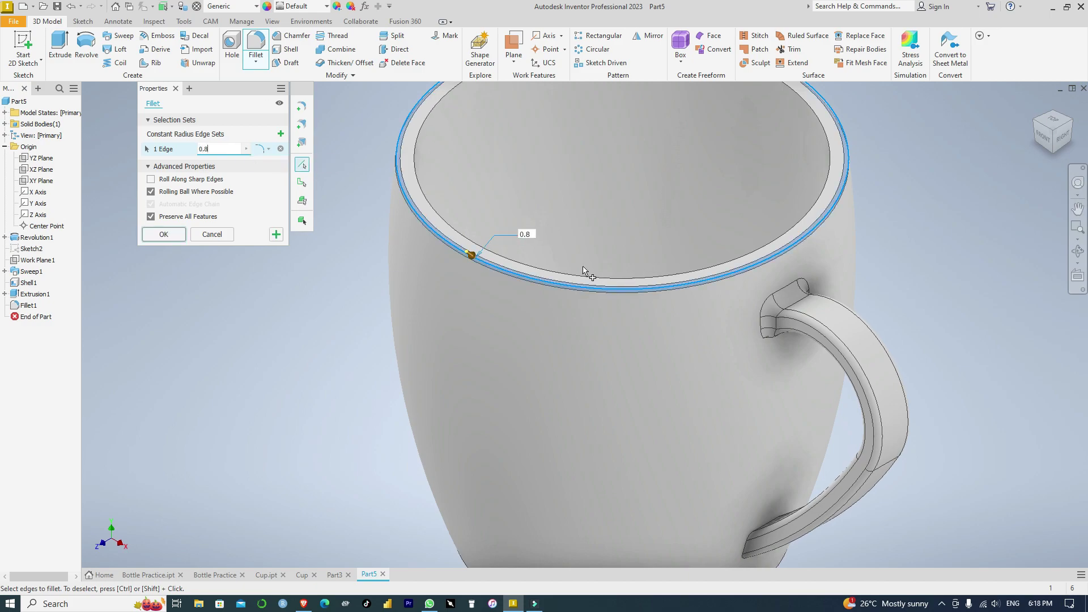
Step: Add the second rim, base and handle-end edges and apply the 0.8 mm fillet to 14 edges
{"action": "scroll", "coordinate": [567, 277], "scroll_direction": "up", "scroll_amount": 4}
{"action": "left_click", "coordinate": [554, 281]}
{"action": "scroll", "coordinate": [580, 348], "scroll_direction": "down", "scroll_amount": 5}
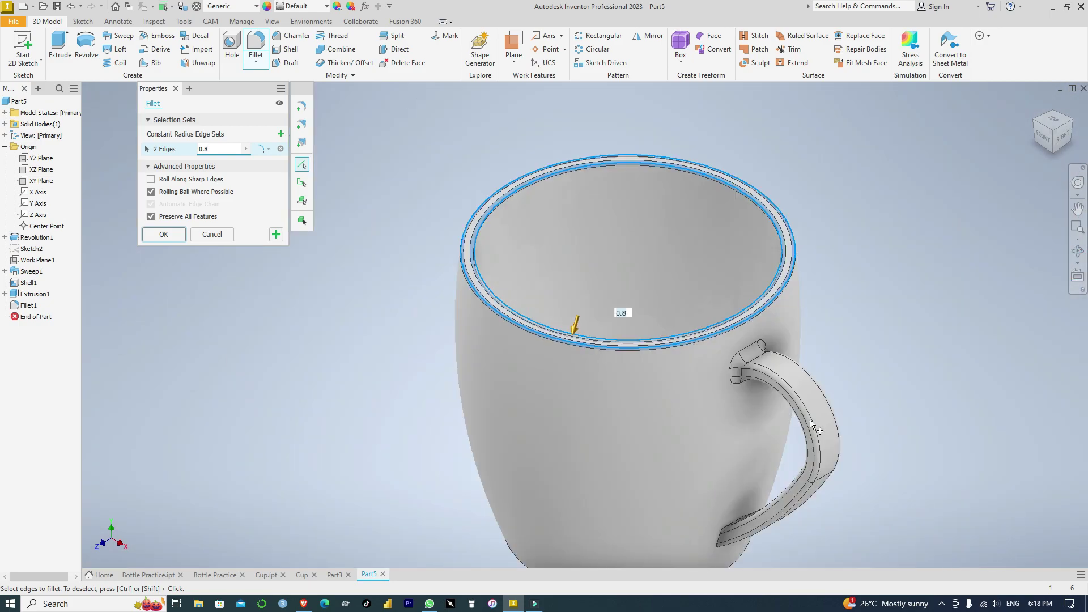
{"action": "middle_click_drag", "start_coordinate": [750, 456], "coordinate": [761, 355]}
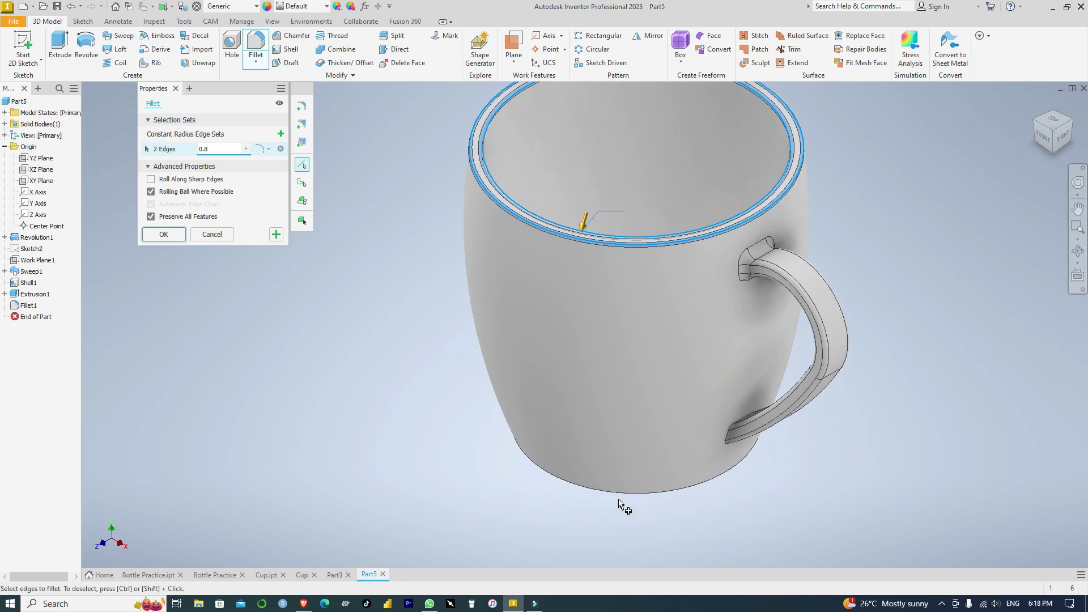
{"action": "scroll", "coordinate": [622, 505], "scroll_direction": "up", "scroll_amount": 5}
{"action": "left_click", "coordinate": [629, 457]}
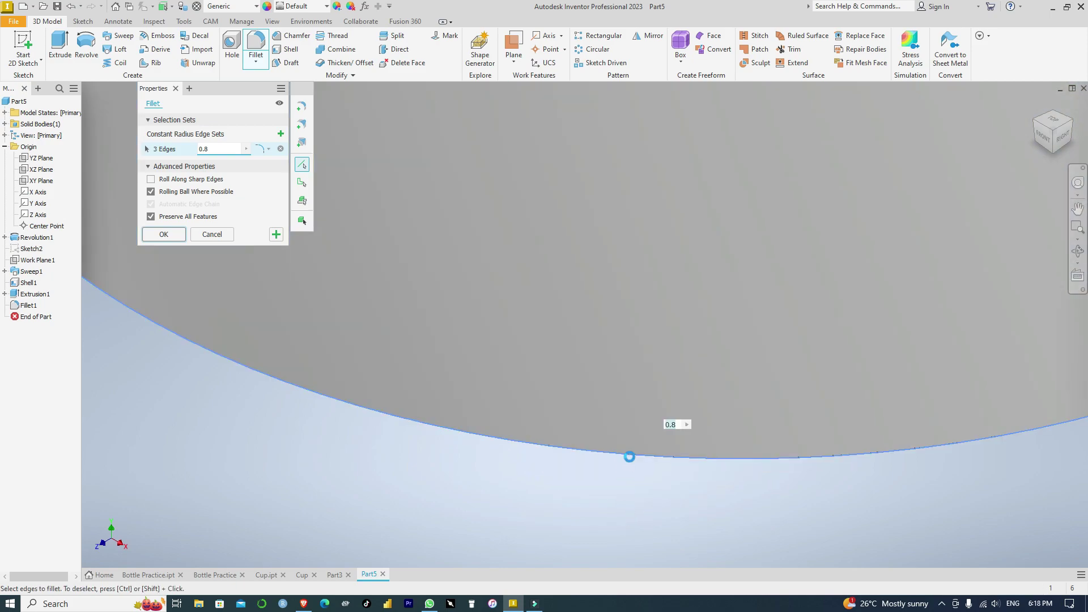
{"action": "left_click", "coordinate": [1052, 154]}
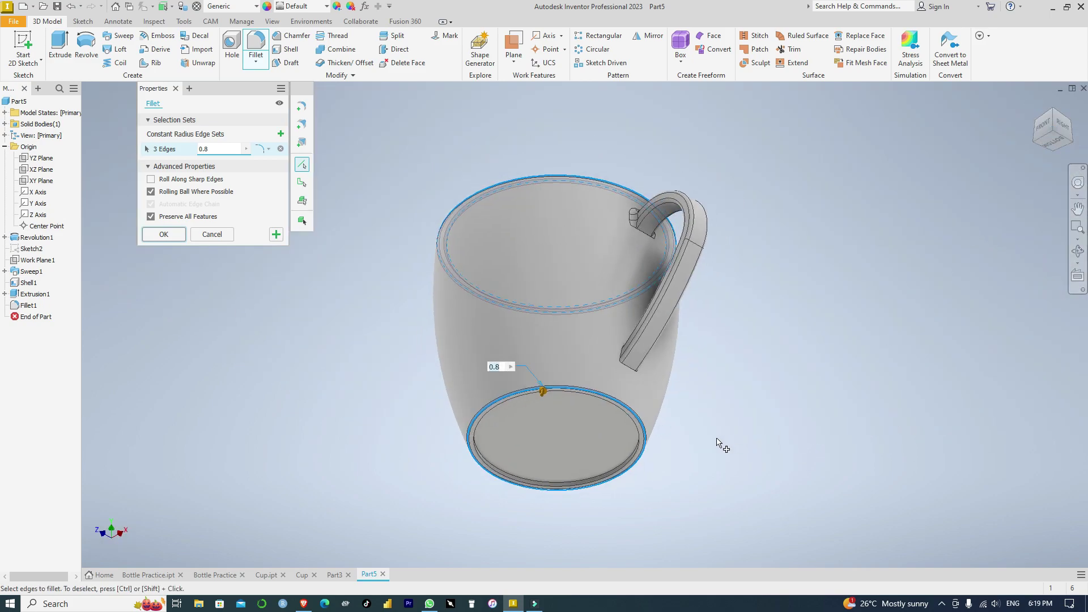
{"action": "scroll", "coordinate": [493, 436], "scroll_direction": "up", "scroll_amount": 5}
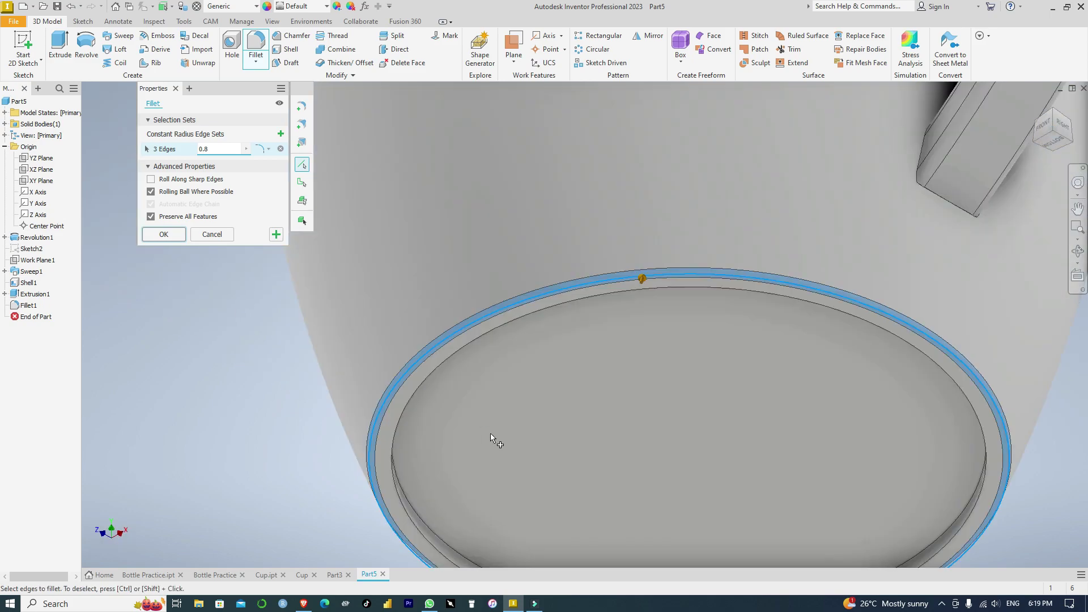
{"action": "left_click", "coordinate": [401, 417]}
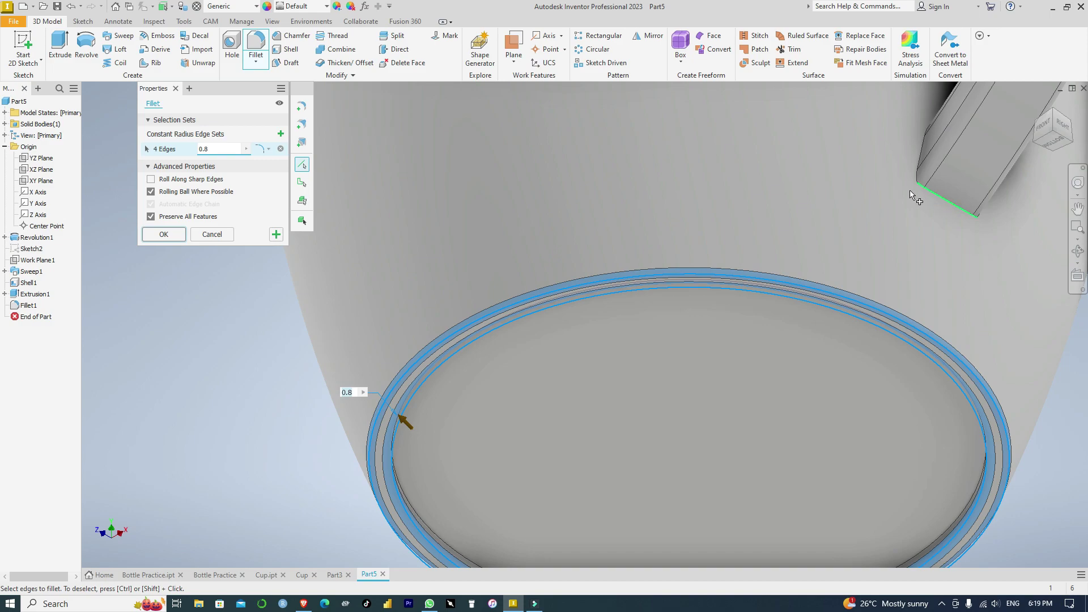
{"action": "left_click", "coordinate": [920, 167]}
{"action": "left_click", "coordinate": [948, 207]}
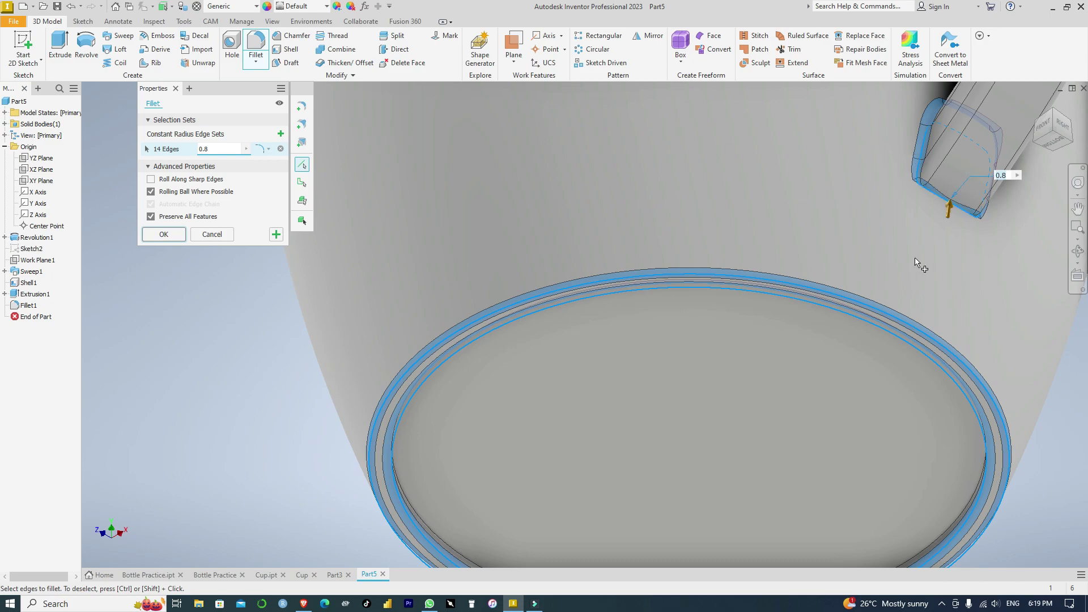
{"action": "left_click", "coordinate": [178, 235]}
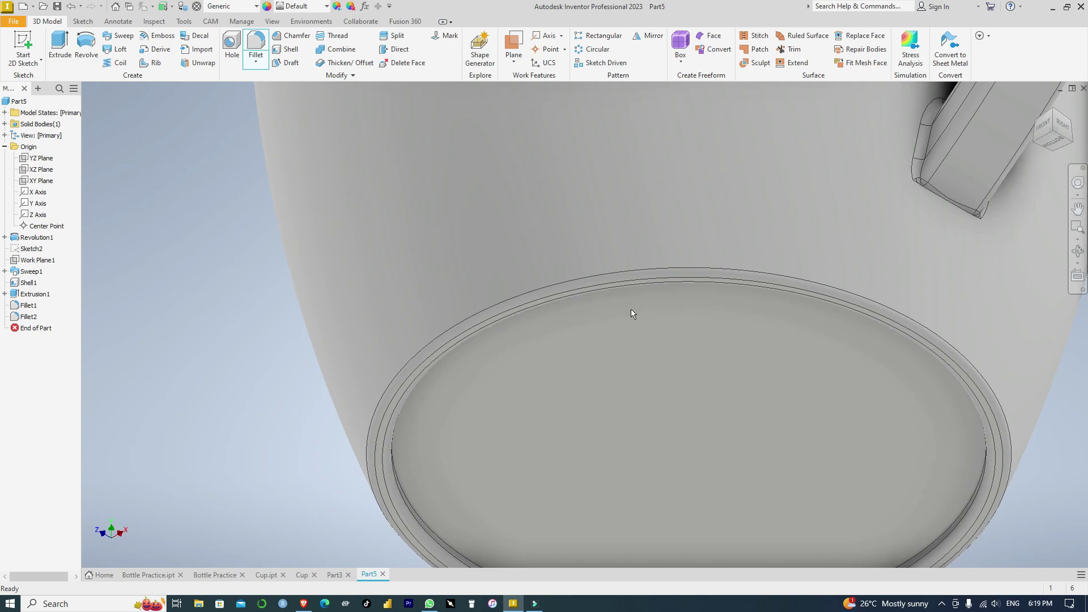
Step: Zoom in on the handle to inspect it, then undo Fillet2
{"action": "scroll", "coordinate": [951, 198], "scroll_direction": "up", "scroll_amount": 4}
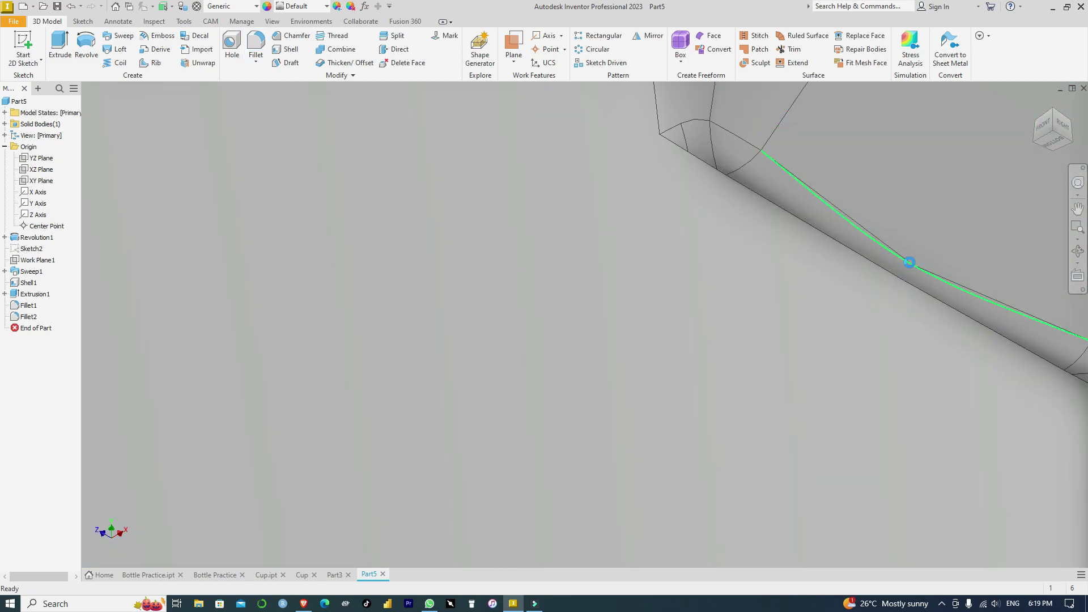
{"action": "scroll", "coordinate": [848, 305], "scroll_direction": "down", "scroll_amount": 5}
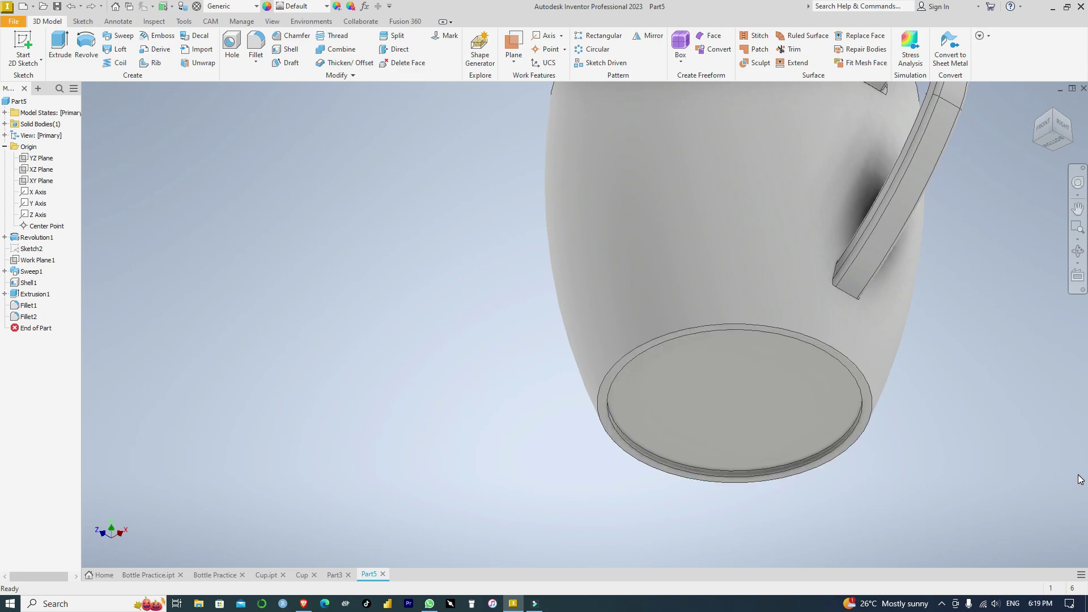
{"action": "key", "text": "ctrl+z"}
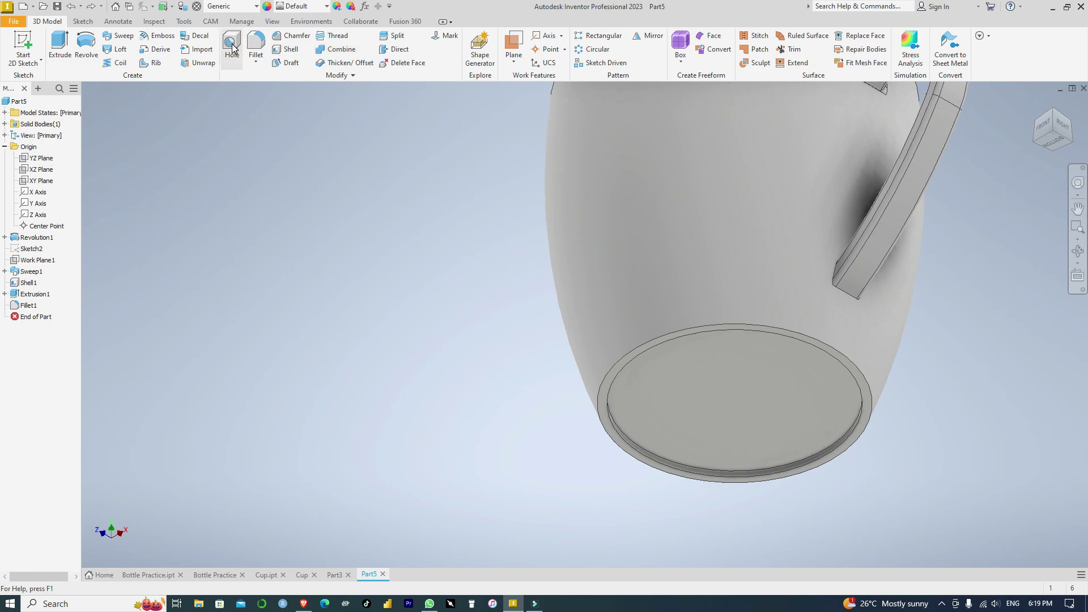
Step: Start a 0.8 mm fillet and pick the mug's bottom rim and handle-end edge loop
{"action": "left_click", "coordinate": [257, 39]}
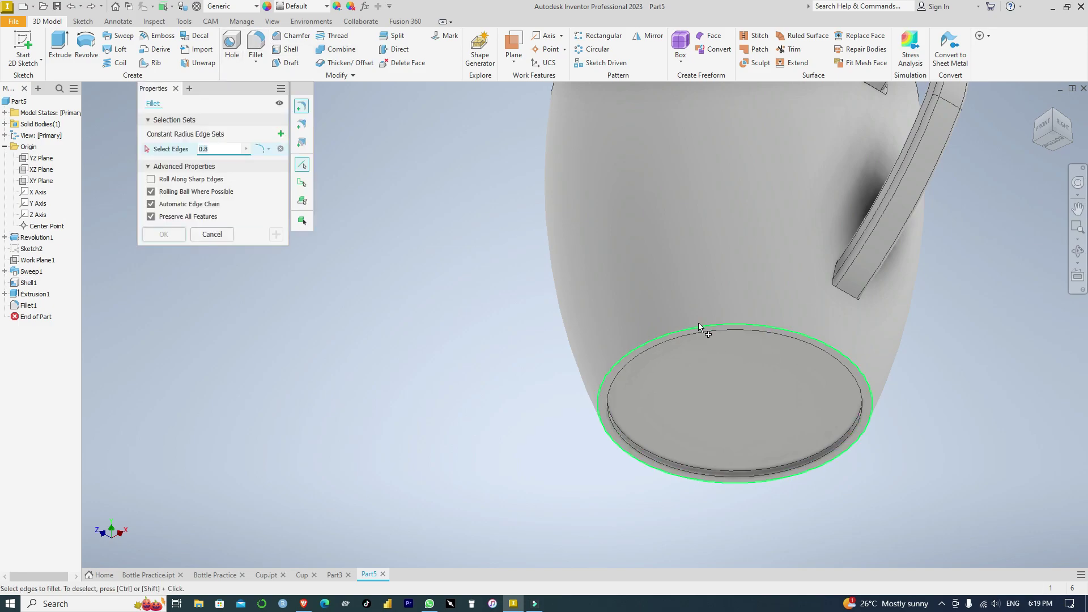
{"action": "scroll", "coordinate": [699, 323], "scroll_direction": "up", "scroll_amount": 3}
{"action": "left_click", "coordinate": [720, 337]}
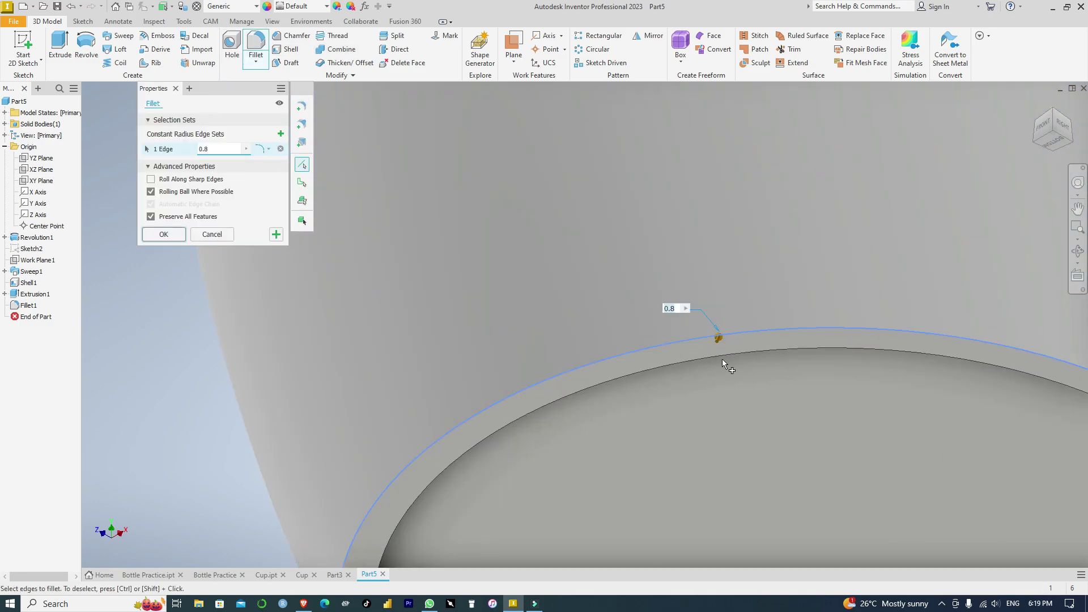
{"action": "scroll", "coordinate": [822, 301], "scroll_direction": "down", "scroll_amount": 5}
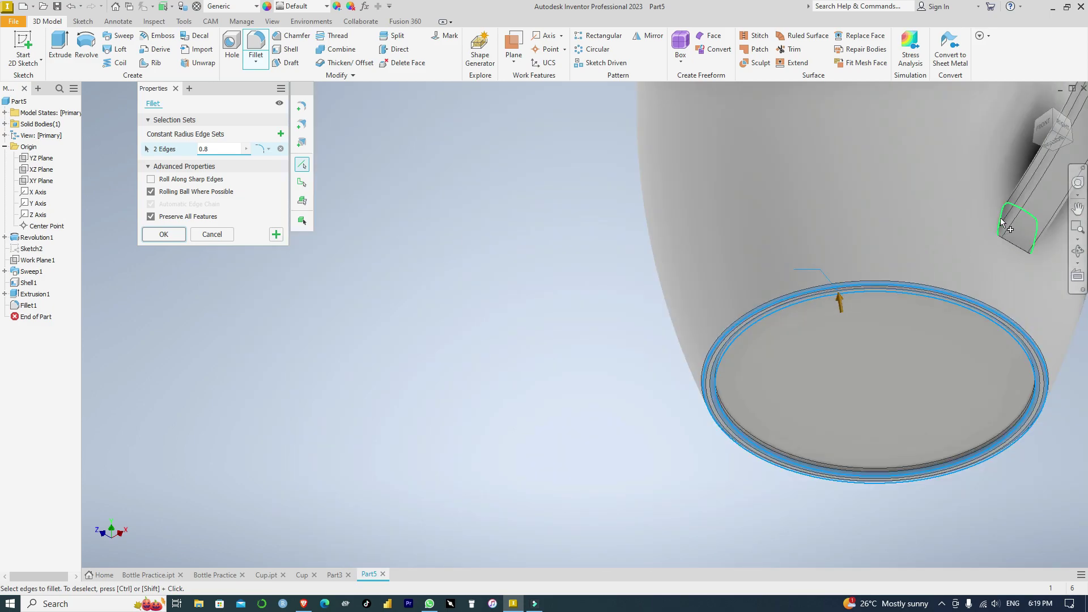
{"action": "left_click", "coordinate": [1001, 219]}
{"action": "scroll", "coordinate": [938, 261], "scroll_direction": "down", "scroll_amount": 2}
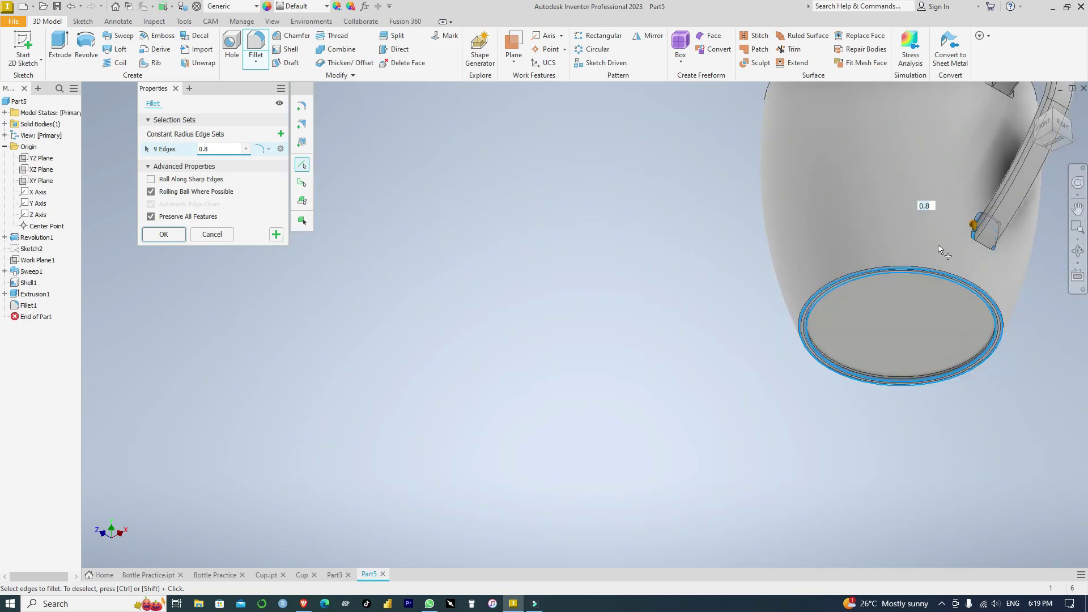
Step: Add the inner and outer lip edges and apply the fillet to all 11 edges
{"action": "left_click", "coordinate": [1056, 116]}
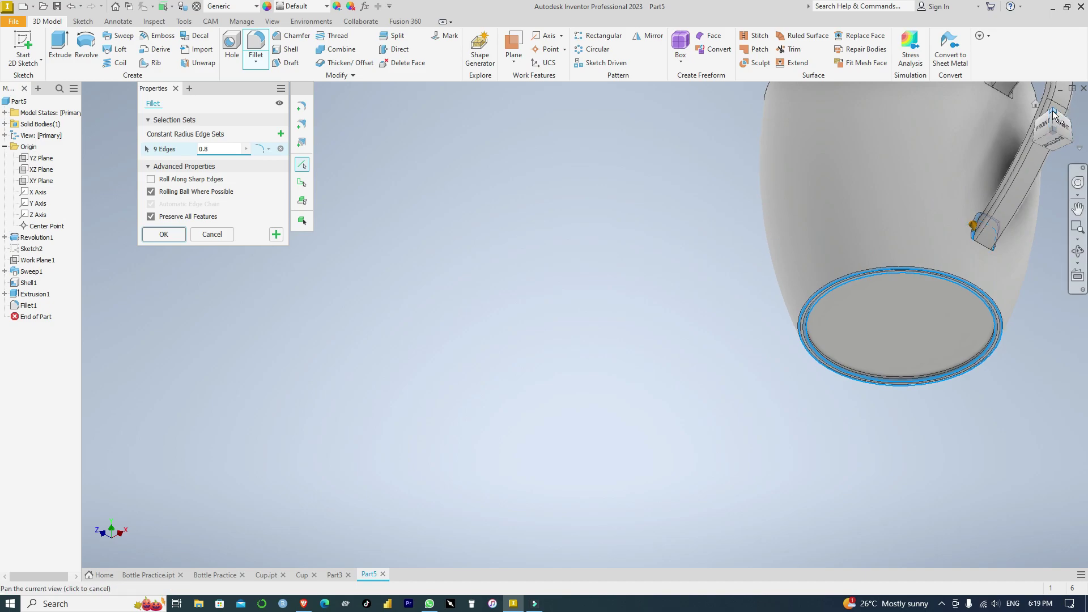
{"action": "scroll", "coordinate": [763, 165], "scroll_direction": "up", "scroll_amount": 5}
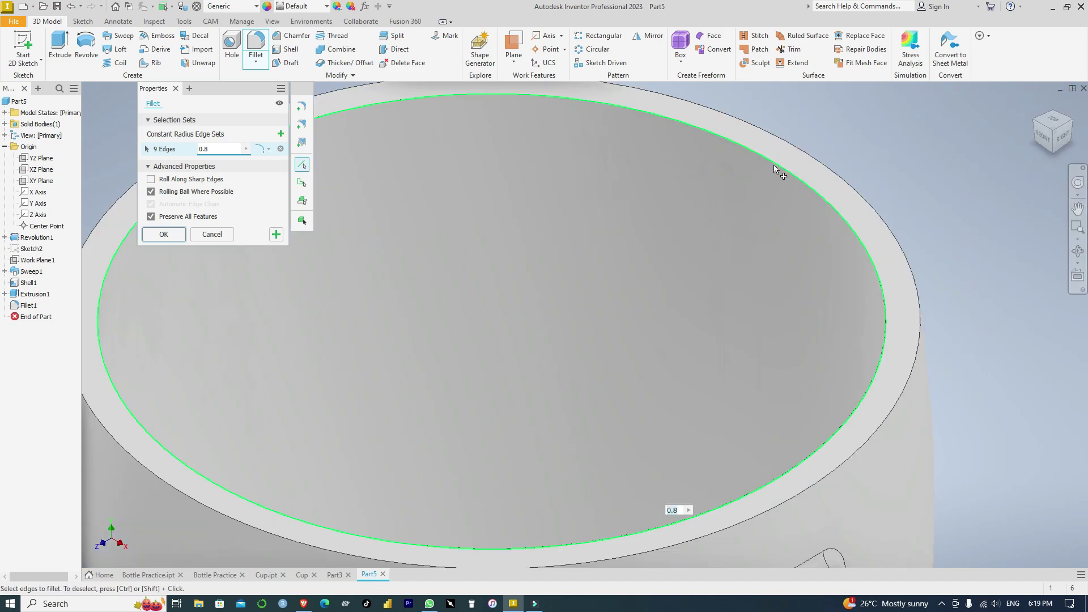
{"action": "left_click", "coordinate": [774, 166]}
{"action": "left_click", "coordinate": [819, 165]}
{"action": "scroll", "coordinate": [925, 284], "scroll_direction": "down", "scroll_amount": 5}
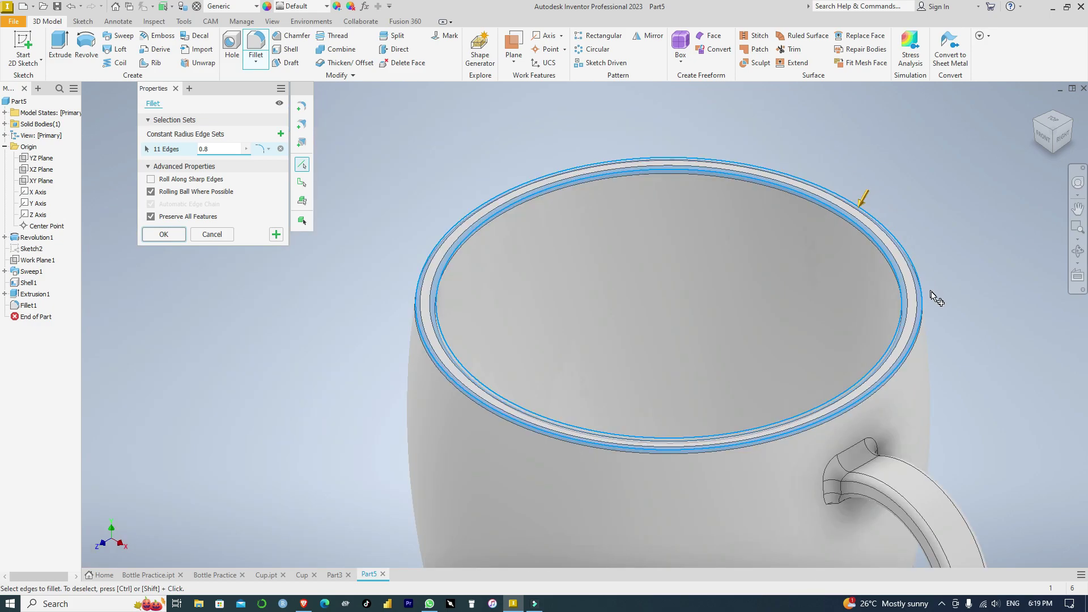
{"action": "middle_click_drag", "start_coordinate": [945, 370], "coordinate": [907, 266]}
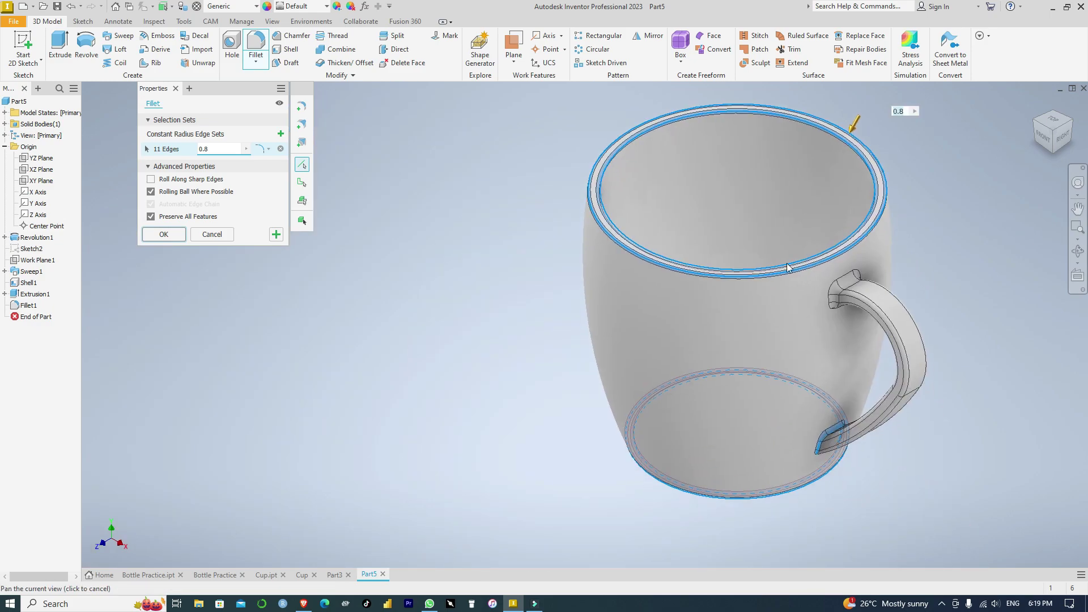
{"action": "left_click", "coordinate": [170, 236]}
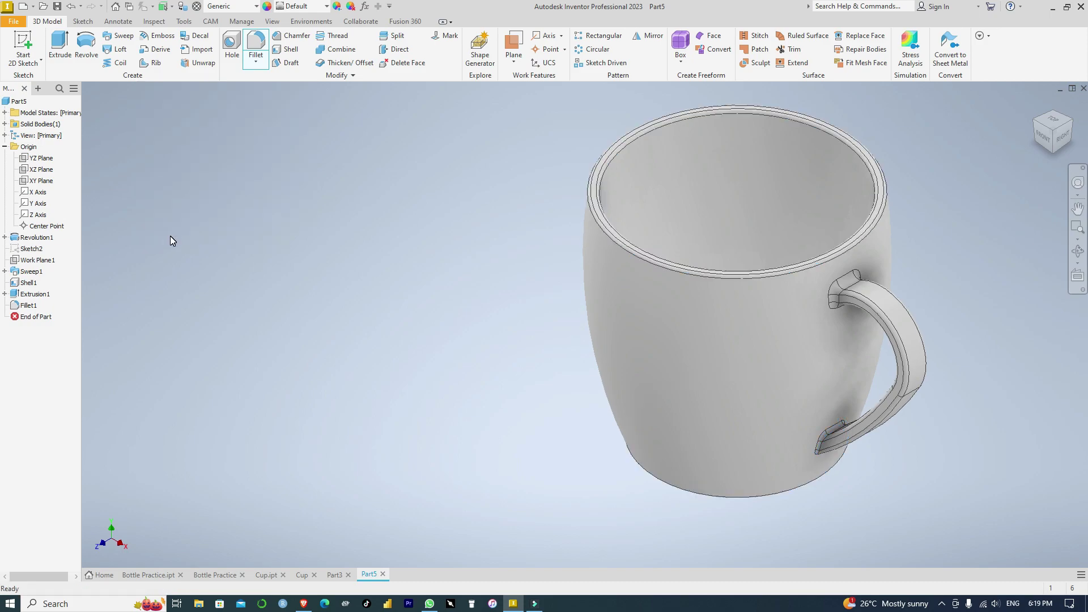
{"action": "scroll", "coordinate": [934, 370], "scroll_direction": "up", "scroll_amount": 3}
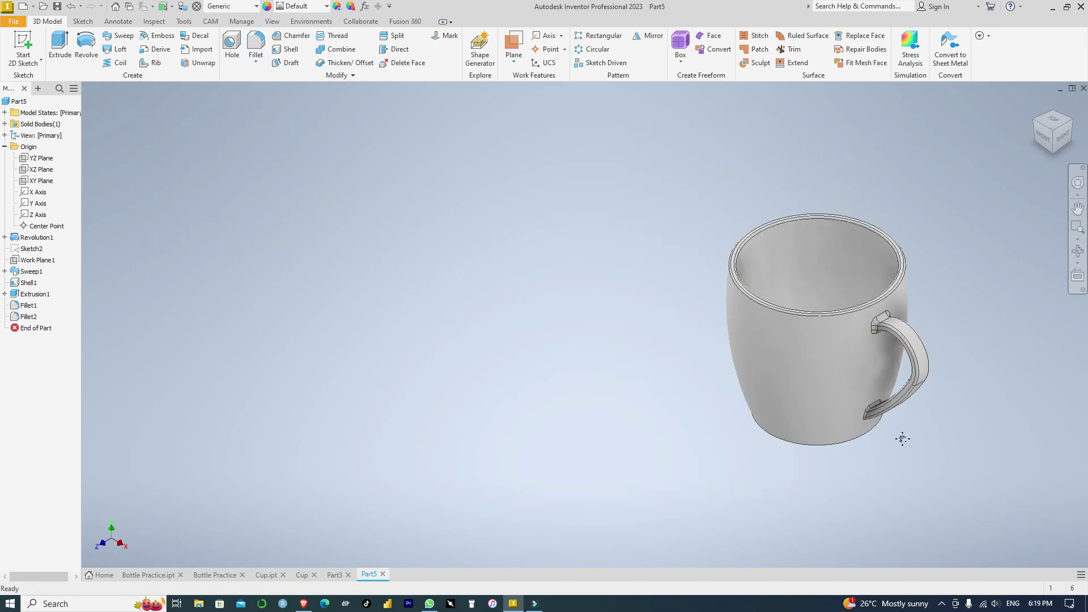
{"action": "middle_click_drag", "start_coordinate": [903, 439], "coordinate": [737, 384]}
{"action": "scroll", "coordinate": [727, 363], "scroll_direction": "down", "scroll_amount": 4}
{"action": "scroll", "coordinate": [748, 365], "scroll_direction": "up", "scroll_amount": 1}
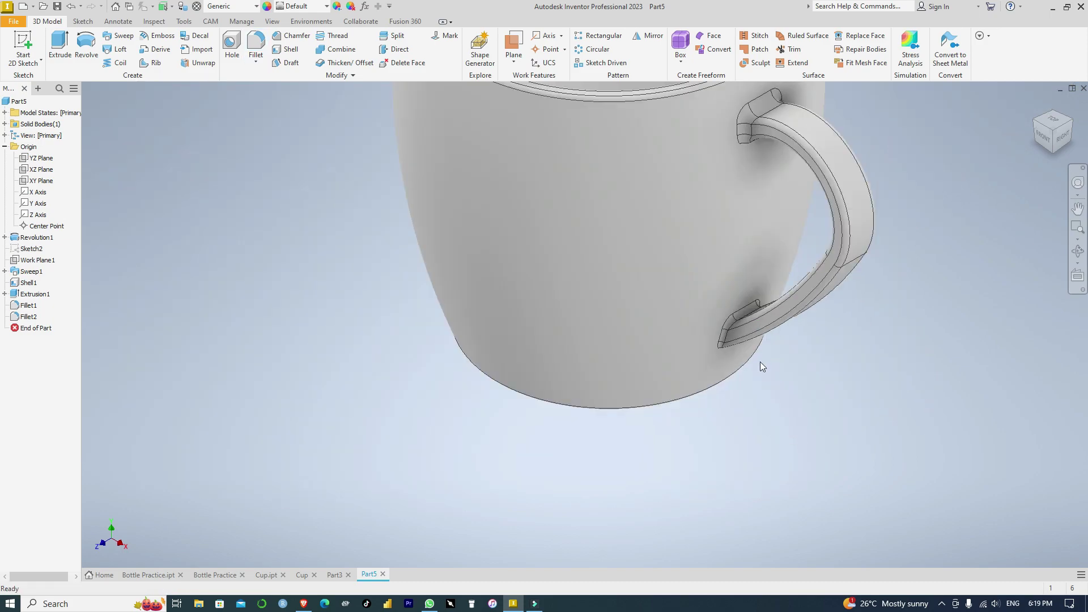
{"action": "scroll", "coordinate": [829, 356], "scroll_direction": "up", "scroll_amount": 3}
{"action": "middle_click_drag", "start_coordinate": [893, 251], "coordinate": [744, 307]}
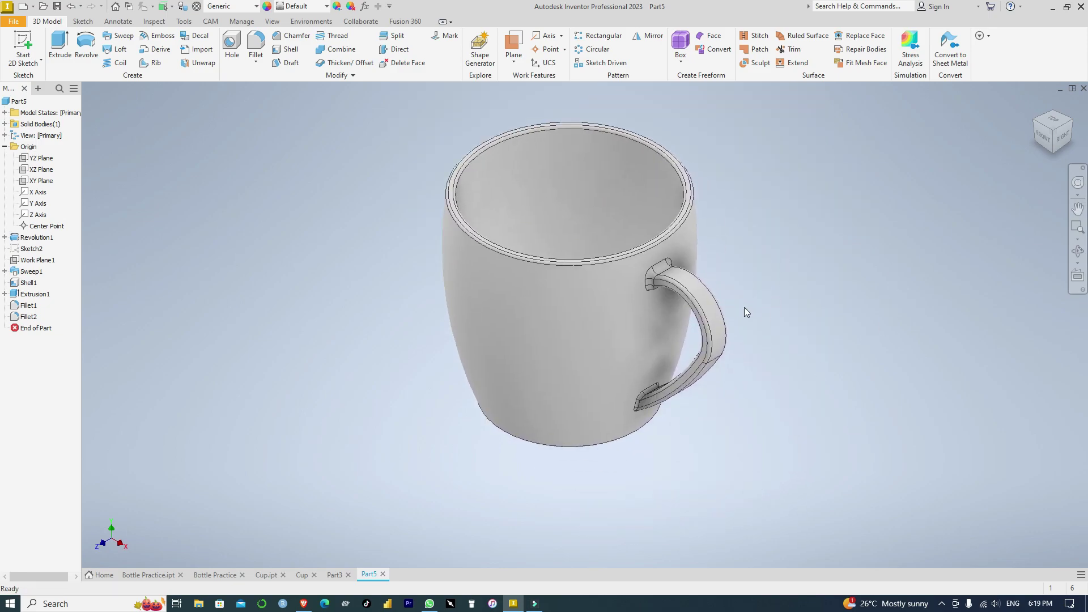
Step: Search materials for 'porce', add Porcelain, Ivory to the part, then clear the search
{"action": "left_click", "coordinate": [196, 8]}
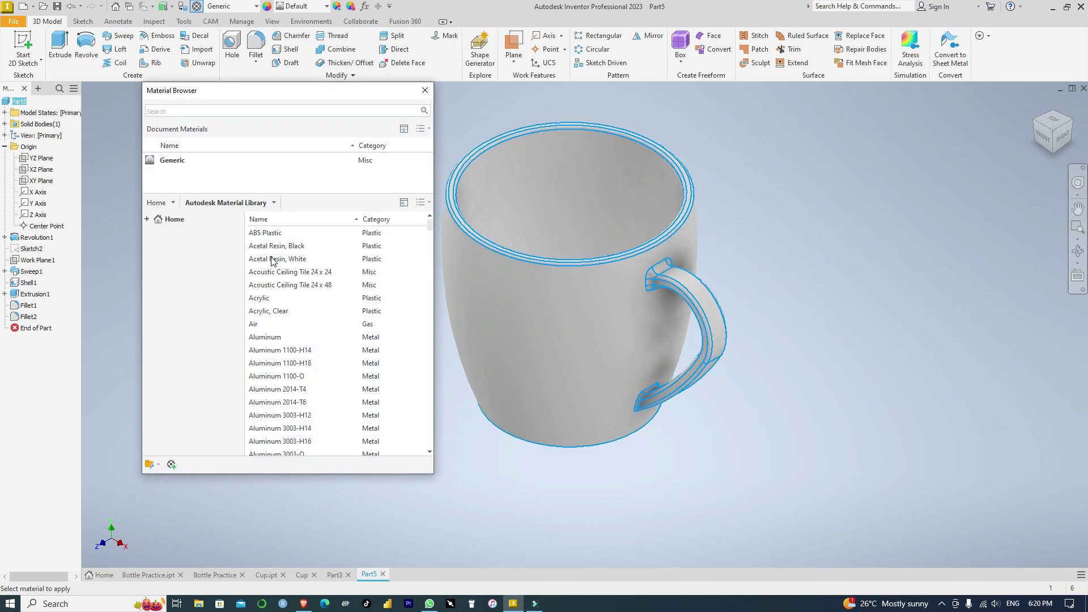
{"action": "scroll", "coordinate": [323, 284], "scroll_direction": "down", "scroll_amount": 8}
{"action": "left_click", "coordinate": [222, 112]}
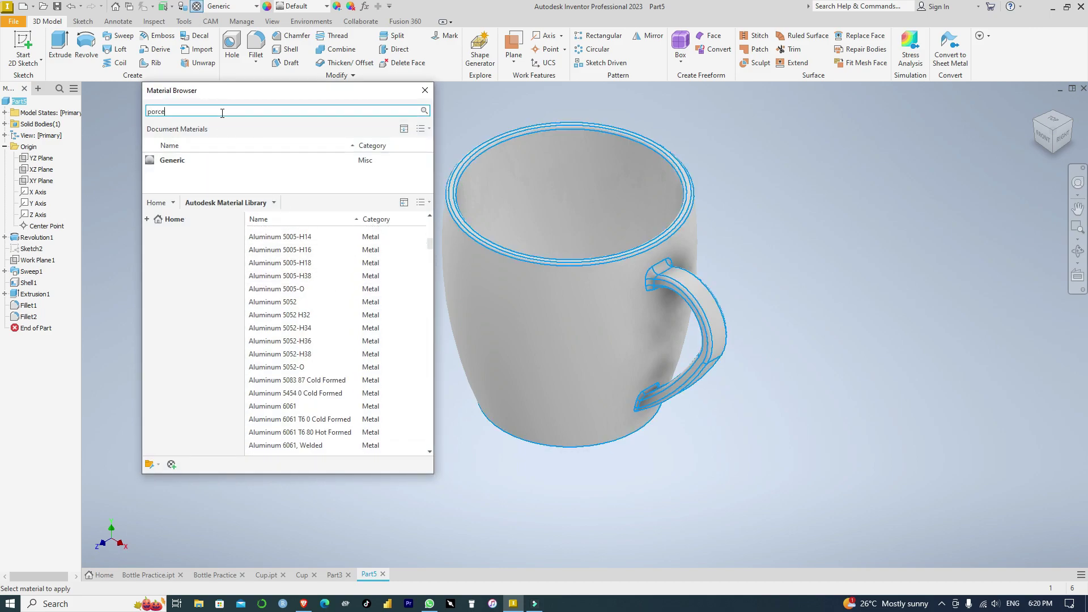
{"action": "type", "text": "porce"}
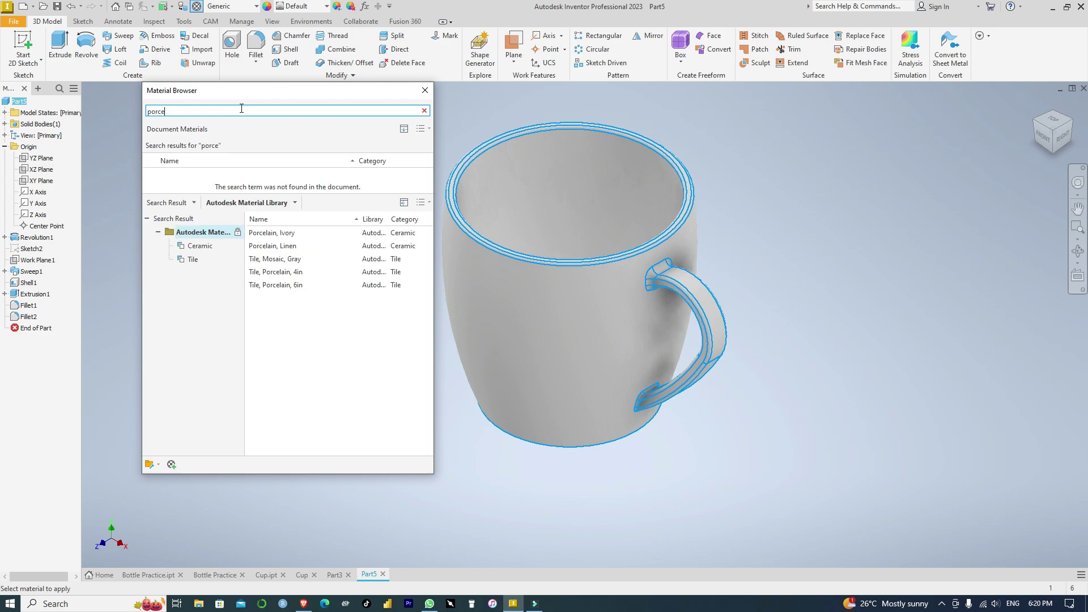
{"action": "double_click", "coordinate": [278, 233]}
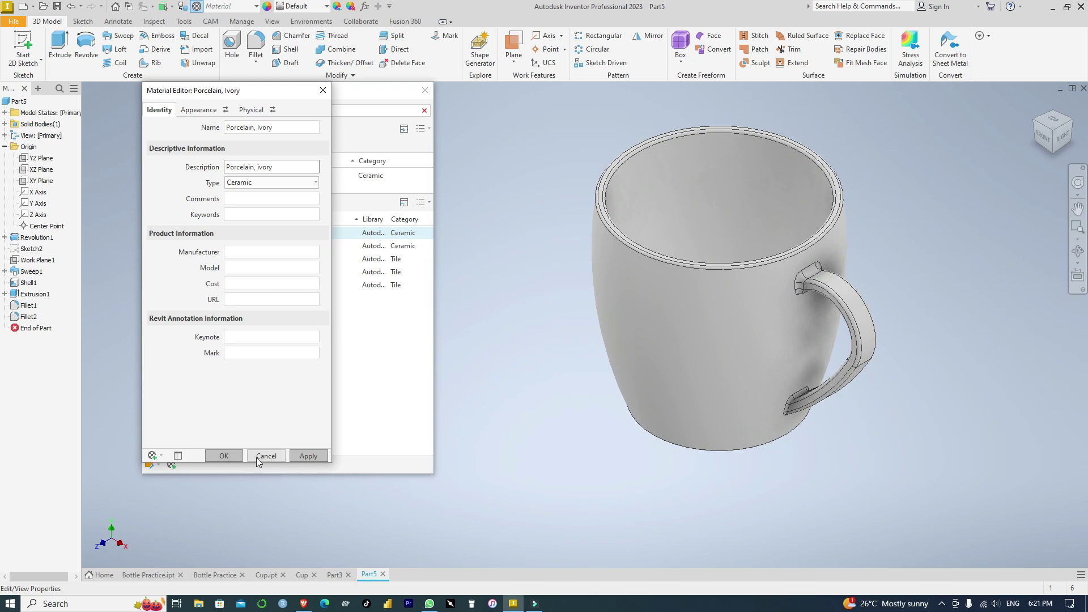
{"action": "left_click", "coordinate": [329, 94]}
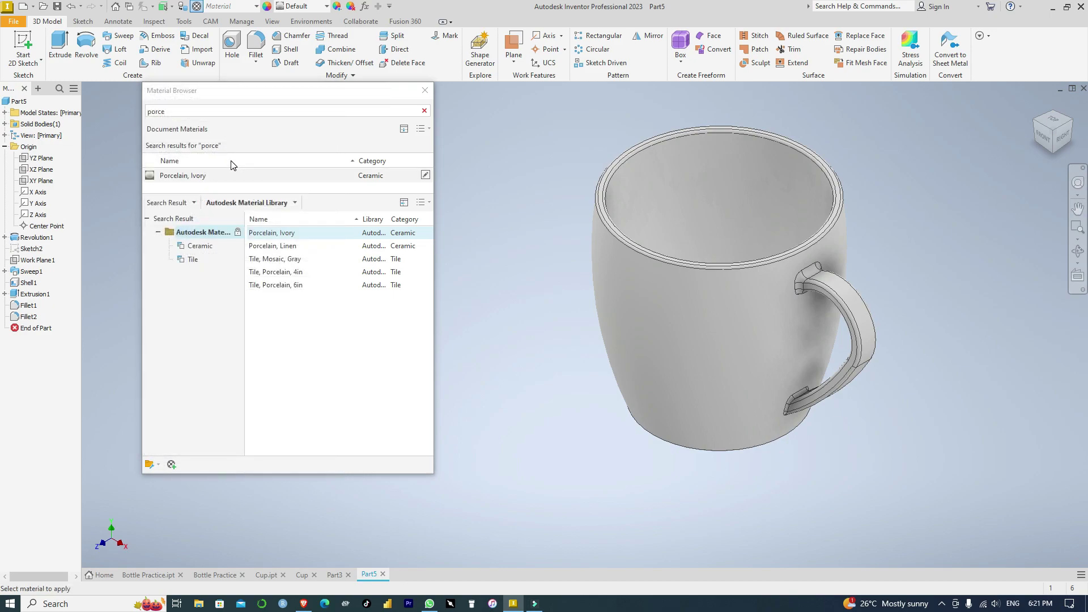
{"action": "left_click", "coordinate": [425, 111]}
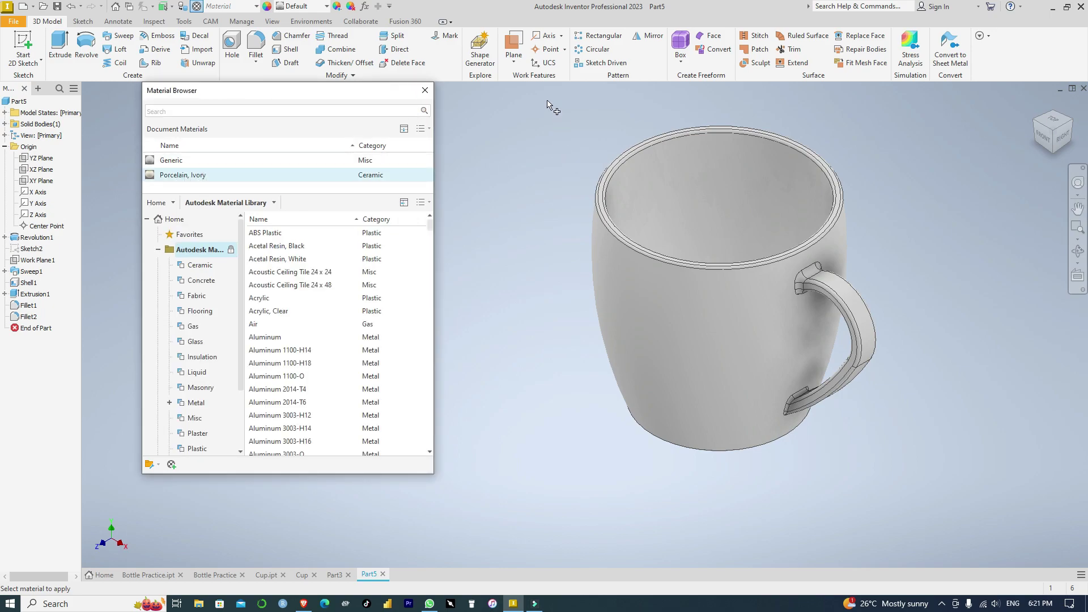
Step: Assign the Porcelain, Ivory material to the mug body
{"action": "key", "text": "Escape"}
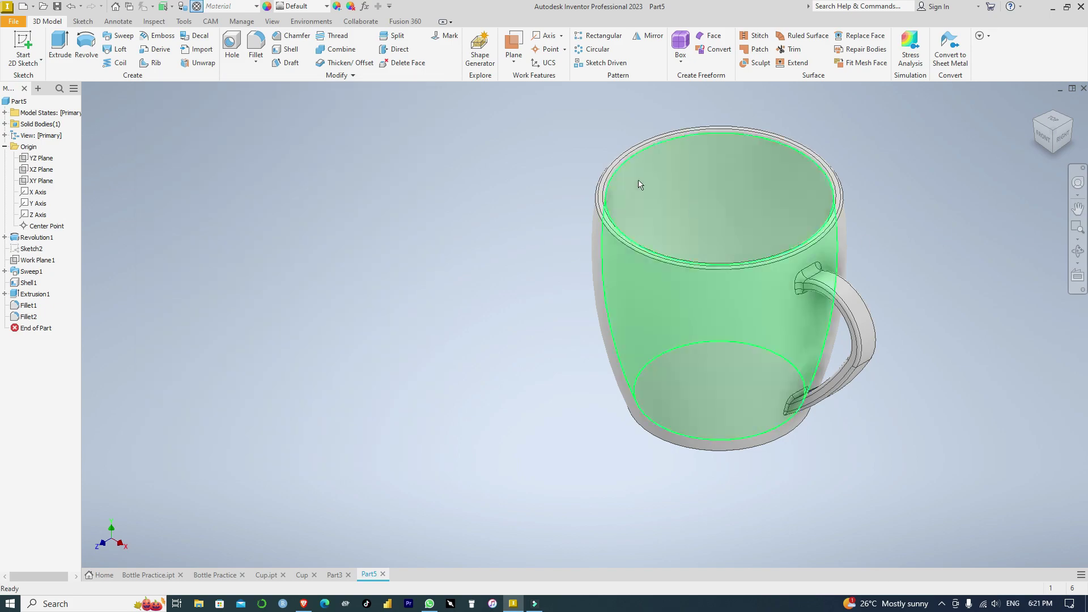
{"action": "left_click", "coordinate": [769, 356]}
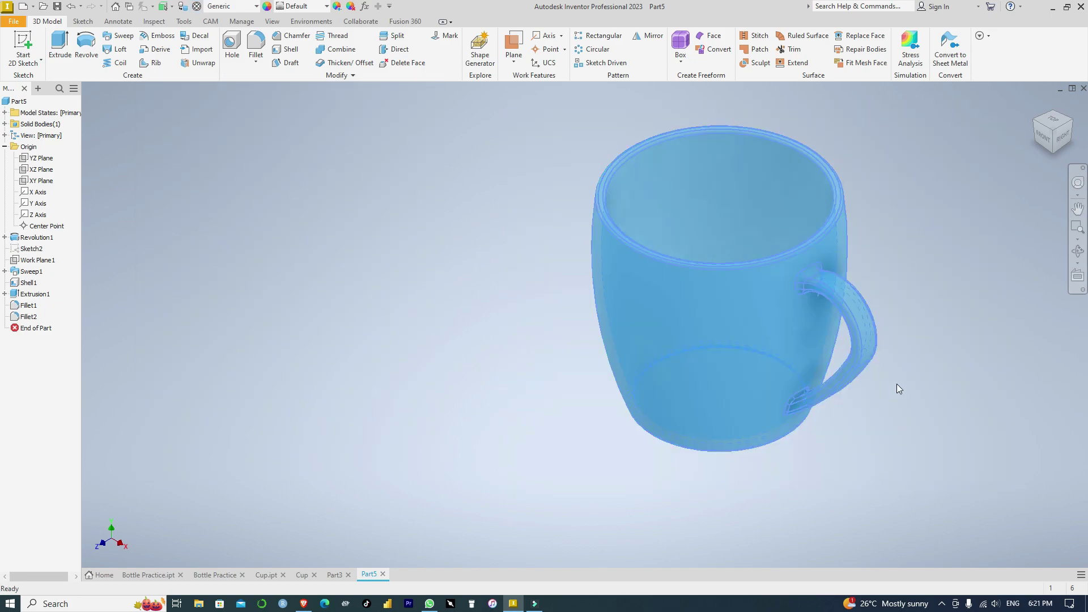
{"action": "left_click", "coordinate": [197, 7]}
{"action": "left_click", "coordinate": [195, 176]}
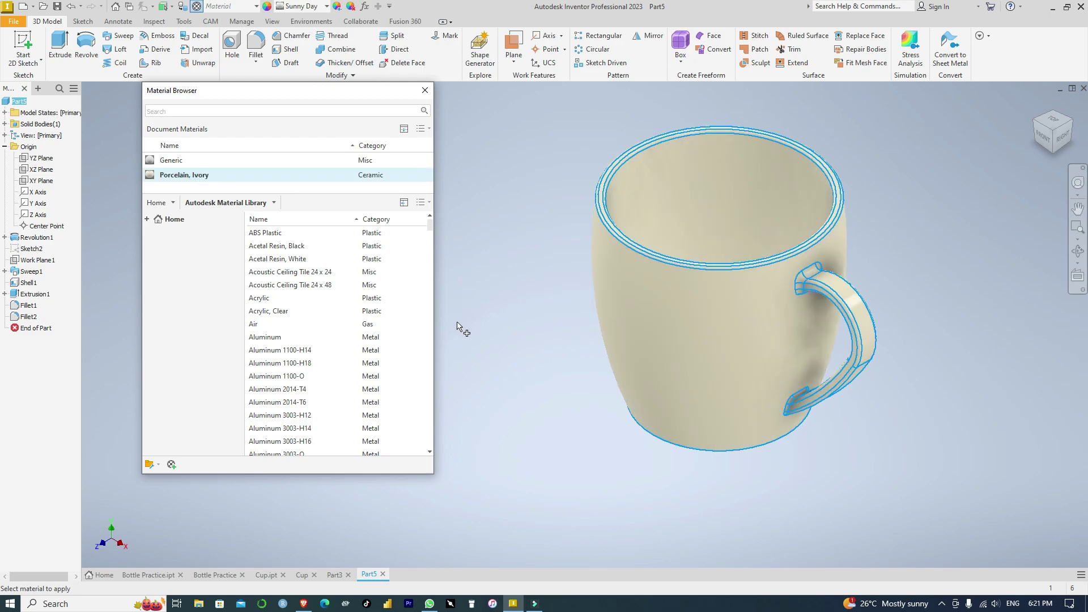
{"action": "scroll", "coordinate": [386, 408], "scroll_direction": "down", "scroll_amount": 1}
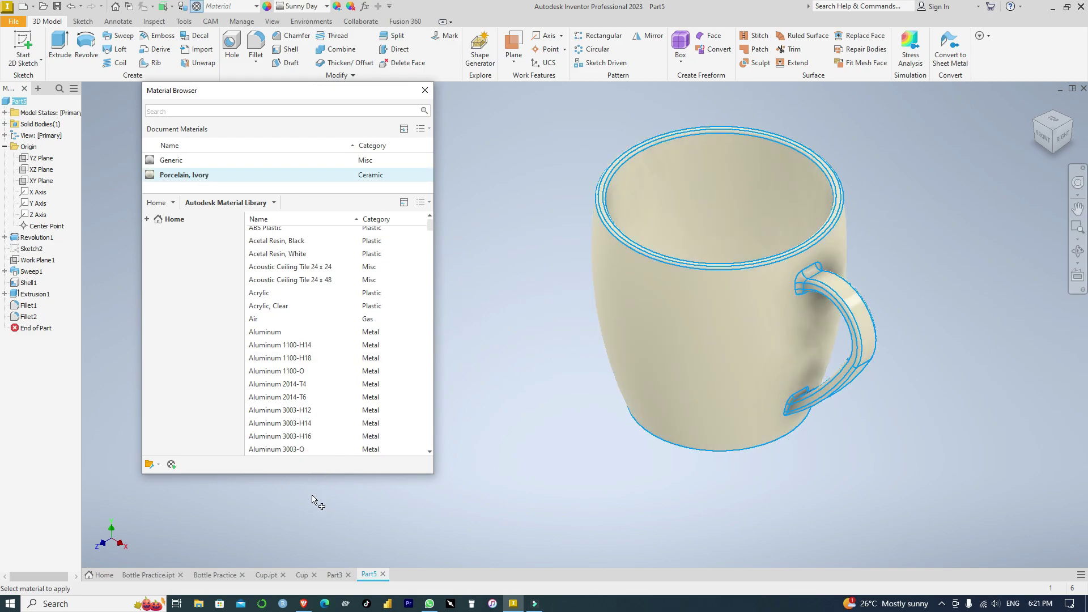
{"action": "left_click", "coordinate": [425, 90]}
Step: Search the appearance library for 'navy' and add Navy Blue to the document
{"action": "key", "text": "F2"}
{"action": "left_click_drag", "start_coordinate": [846, 253], "coordinate": [763, 289]}
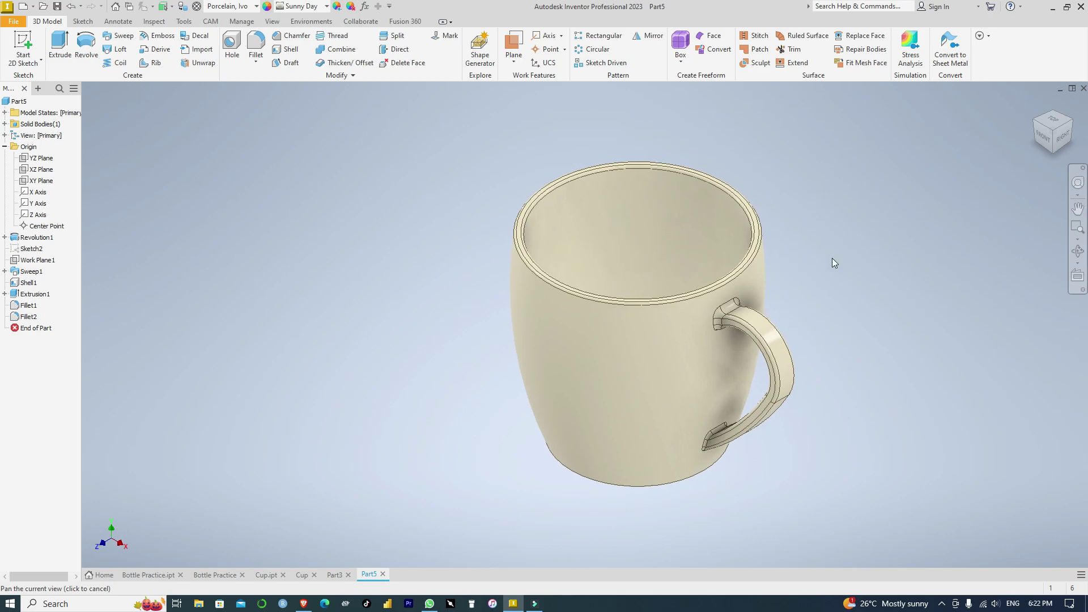
{"action": "left_click", "coordinate": [268, 8]}
{"action": "scroll", "coordinate": [240, 306], "scroll_direction": "down", "scroll_amount": 5}
{"action": "scroll", "coordinate": [240, 306], "scroll_direction": "down", "scroll_amount": 10}
{"action": "scroll", "coordinate": [246, 284], "scroll_direction": "up", "scroll_amount": 12}
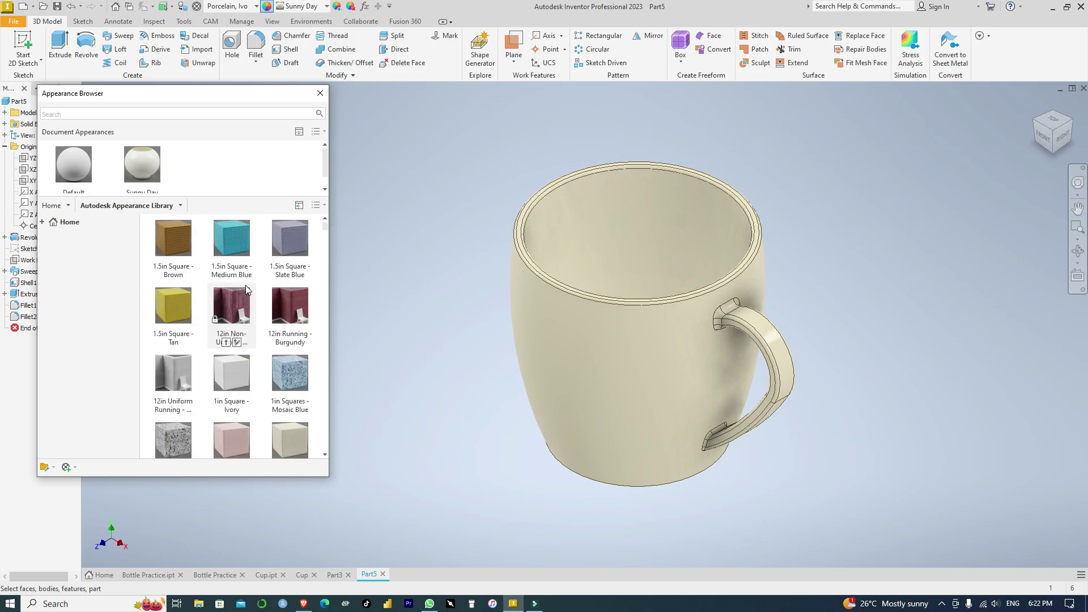
{"action": "left_click", "coordinate": [122, 115]}
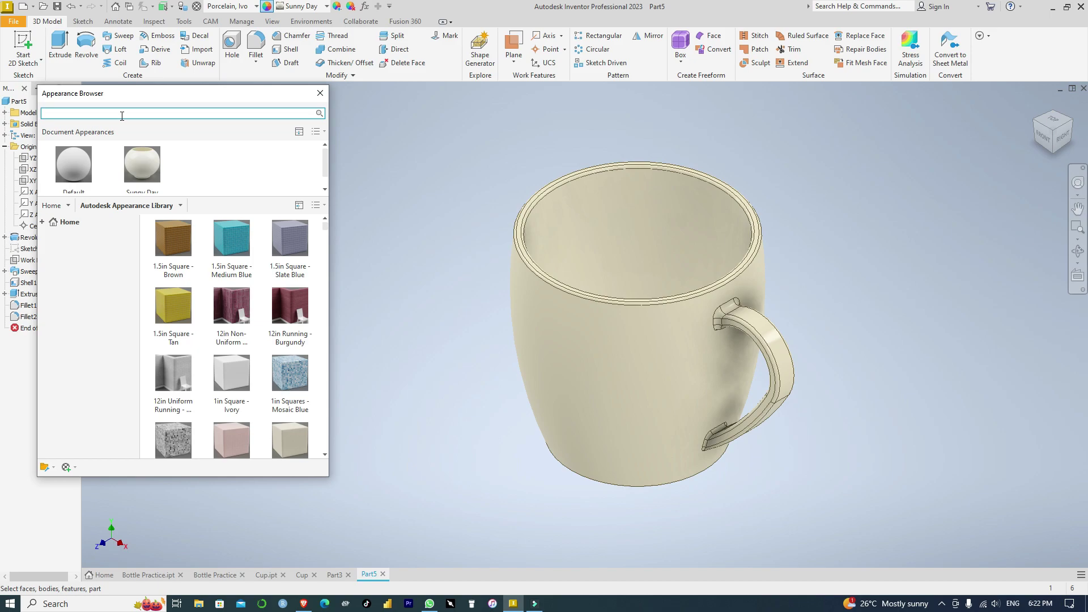
{"action": "key", "text": "Return"}
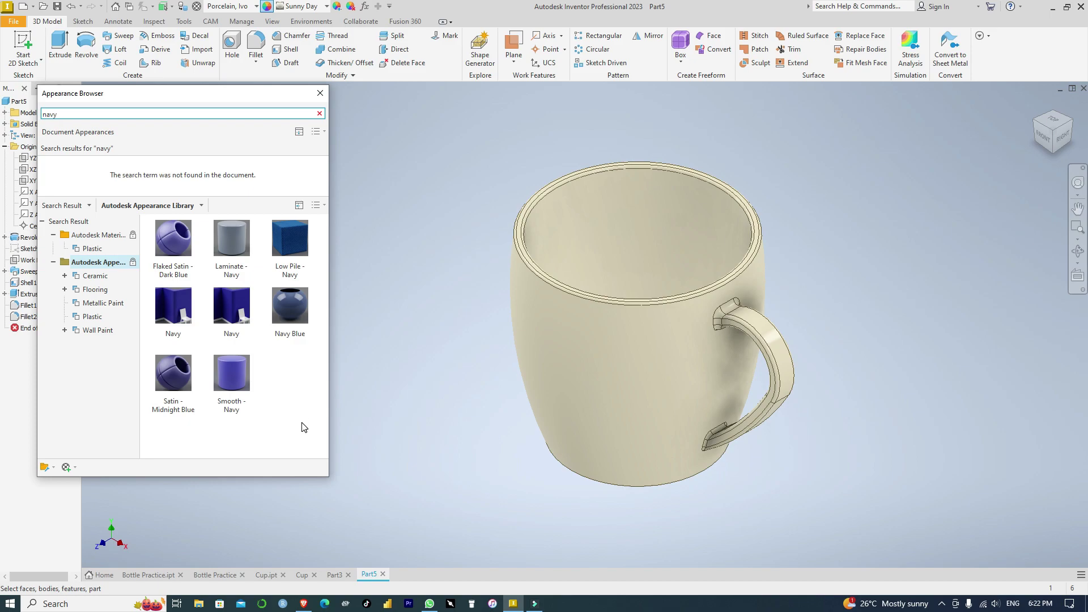
{"action": "mouse_move", "coordinate": [294, 325]}
{"action": "double_click", "coordinate": [297, 306]}
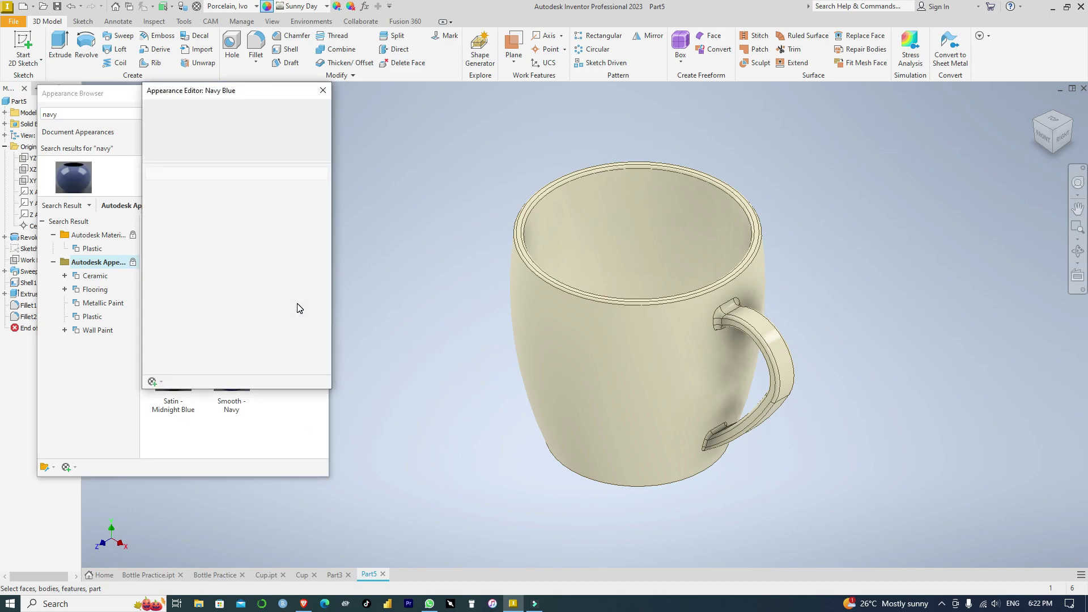
{"action": "left_click", "coordinate": [323, 91]}
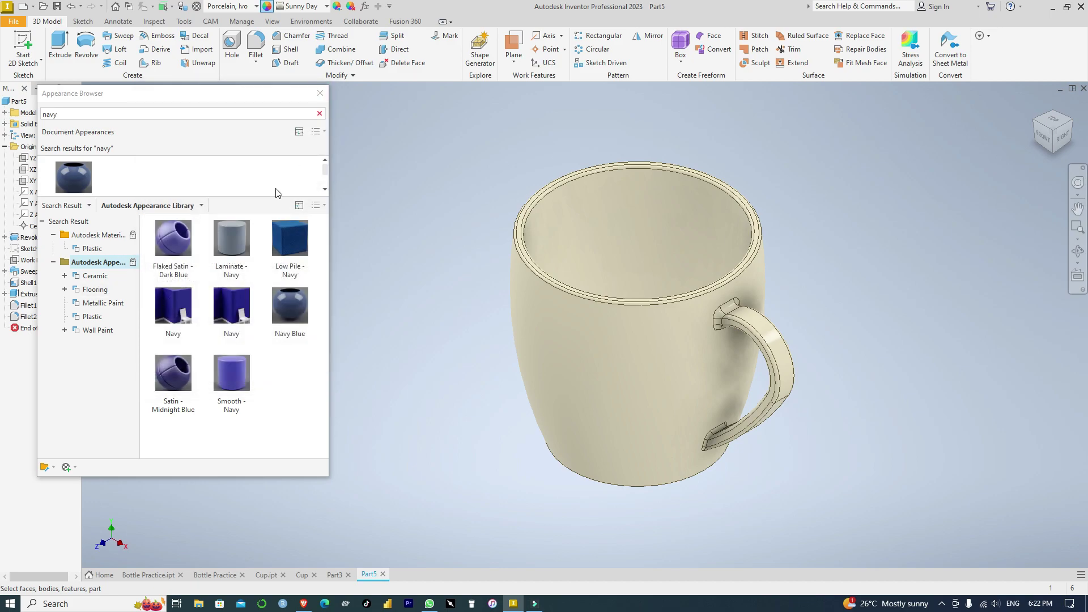
Step: Apply Navy Blue to Extrusion1, the mug base, and check the underside
{"action": "left_click", "coordinate": [28, 305]}
{"action": "left_click_drag", "start_coordinate": [194, 94], "coordinate": [321, 92]}
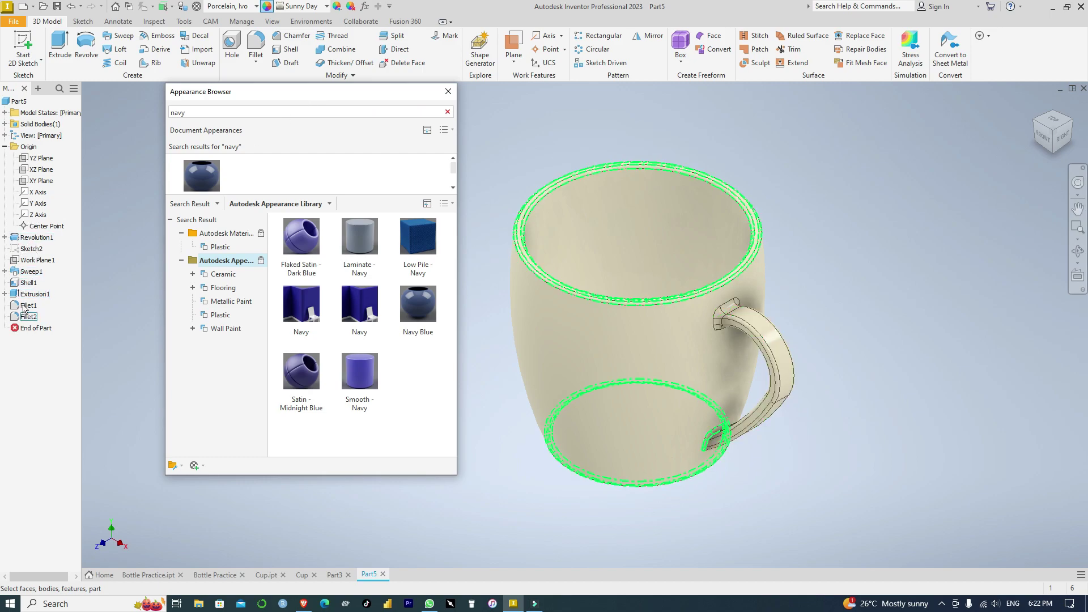
{"action": "left_click", "coordinate": [4, 294]}
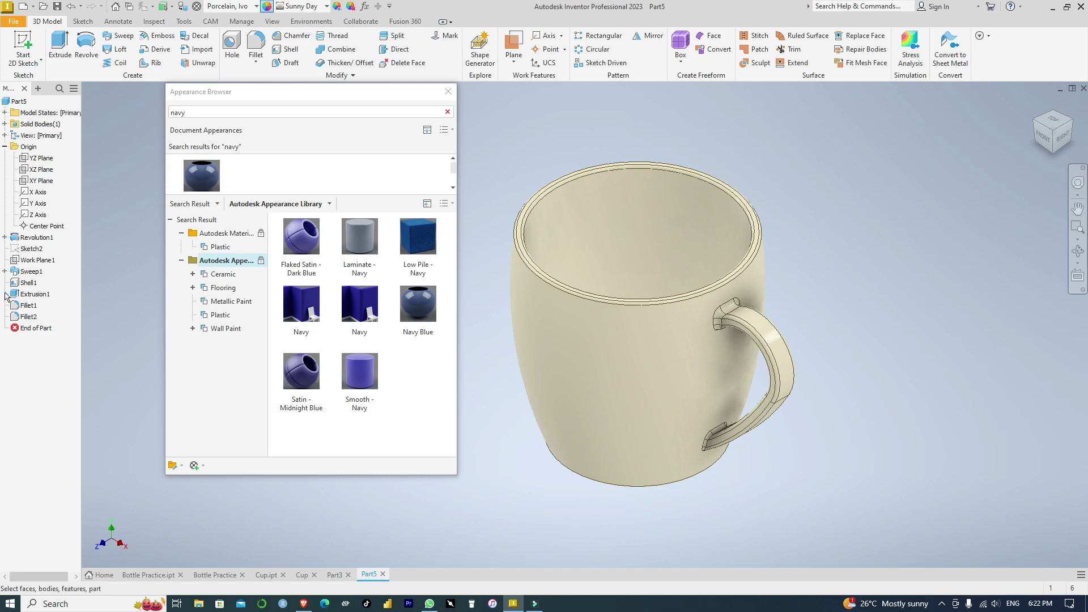
{"action": "left_click", "coordinate": [39, 294]}
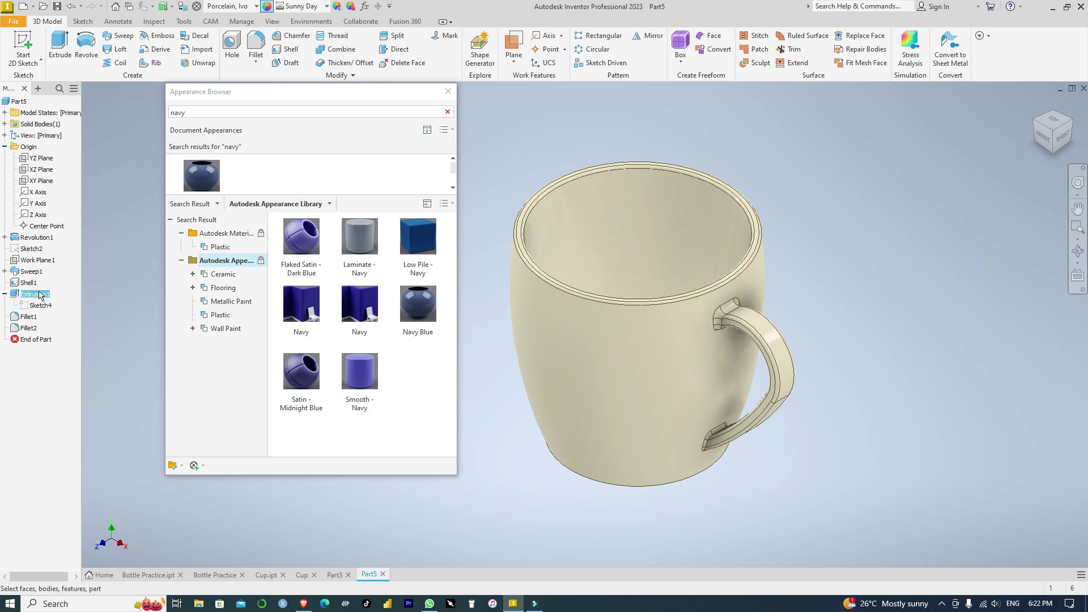
{"action": "left_click", "coordinate": [210, 181]}
{"action": "left_click", "coordinate": [1049, 147]}
{"action": "left_click", "coordinate": [1039, 145]}
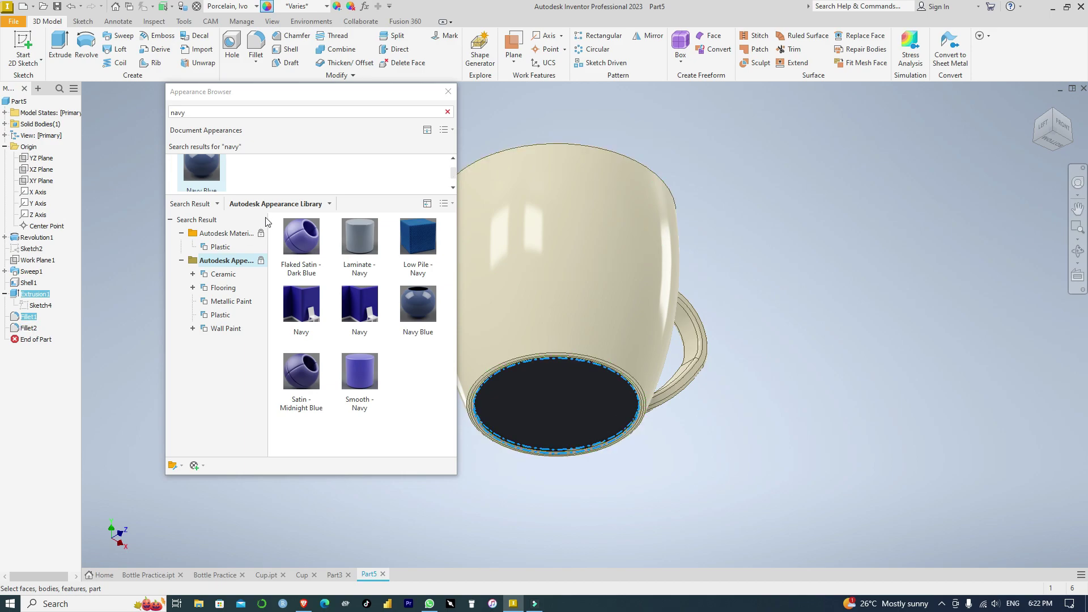
Step: Add Fillet2 to the selection and apply Navy Blue to the selected features
{"action": "scroll", "coordinate": [211, 177], "scroll_direction": "down", "scroll_amount": 1}
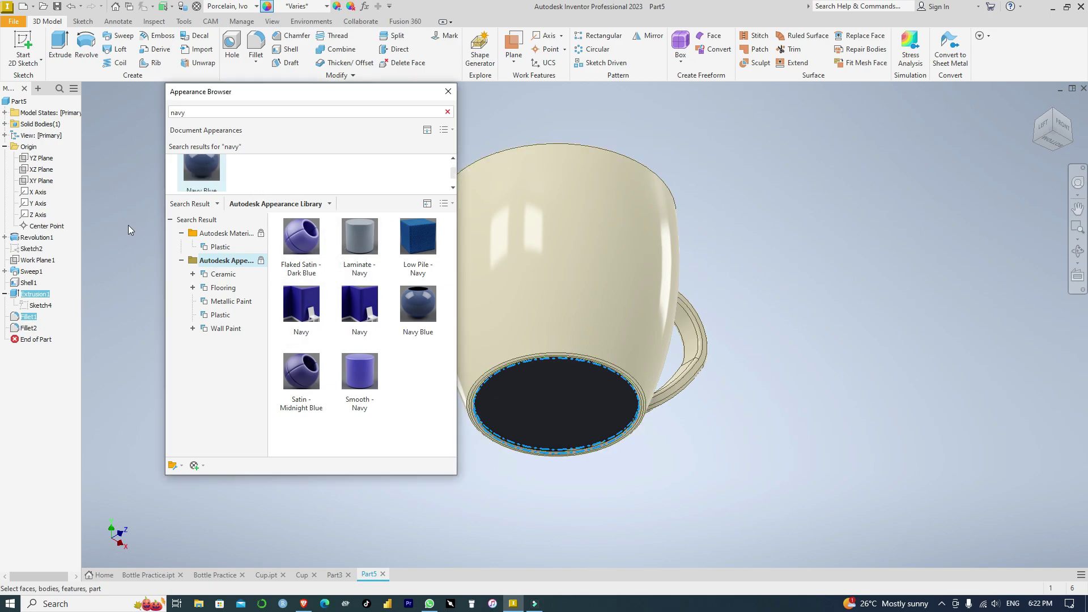
{"action": "left_click", "coordinate": [35, 327], "text": "ctrl"}
{"action": "scroll", "coordinate": [214, 173], "scroll_direction": "up", "scroll_amount": 1}
{"action": "left_click", "coordinate": [215, 173]}
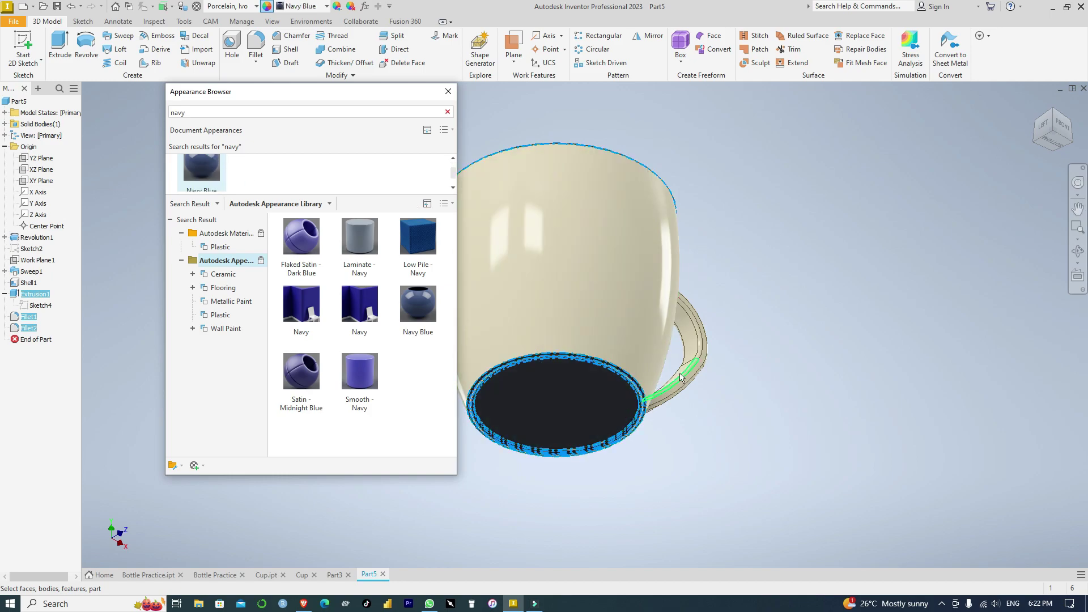
Step: Select the handle sweep and Revolution1 body and apply Navy Blue to the exterior
{"action": "scroll", "coordinate": [634, 399], "scroll_direction": "up", "scroll_amount": 3}
{"action": "scroll", "coordinate": [646, 398], "scroll_direction": "down", "scroll_amount": 4}
{"action": "scroll", "coordinate": [653, 399], "scroll_direction": "up", "scroll_amount": 2}
{"action": "scroll", "coordinate": [654, 399], "scroll_direction": "up", "scroll_amount": 2}
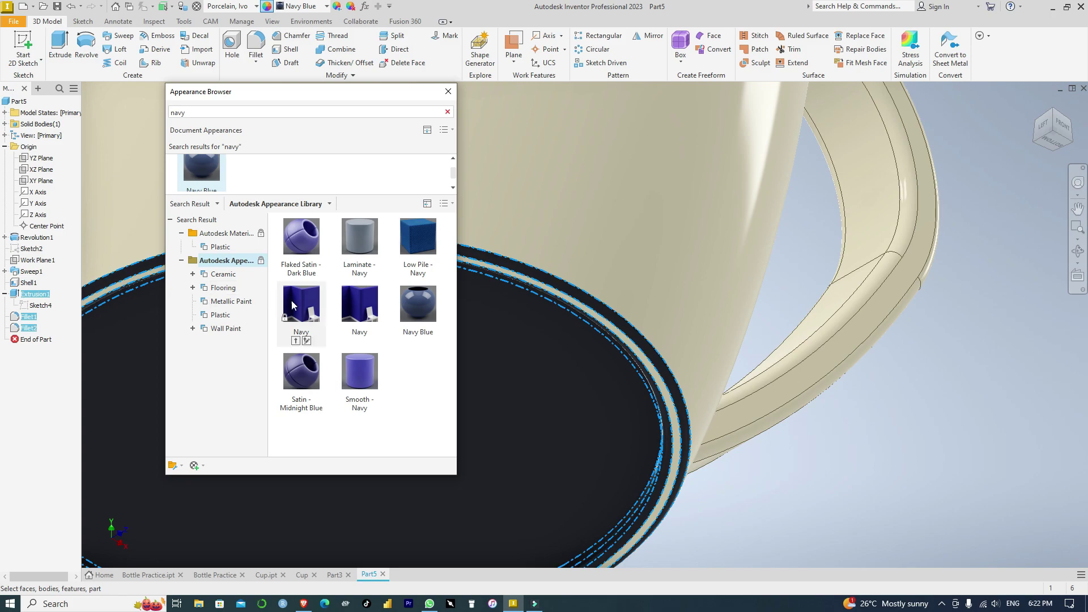
{"action": "scroll", "coordinate": [599, 334], "scroll_direction": "down", "scroll_amount": 4}
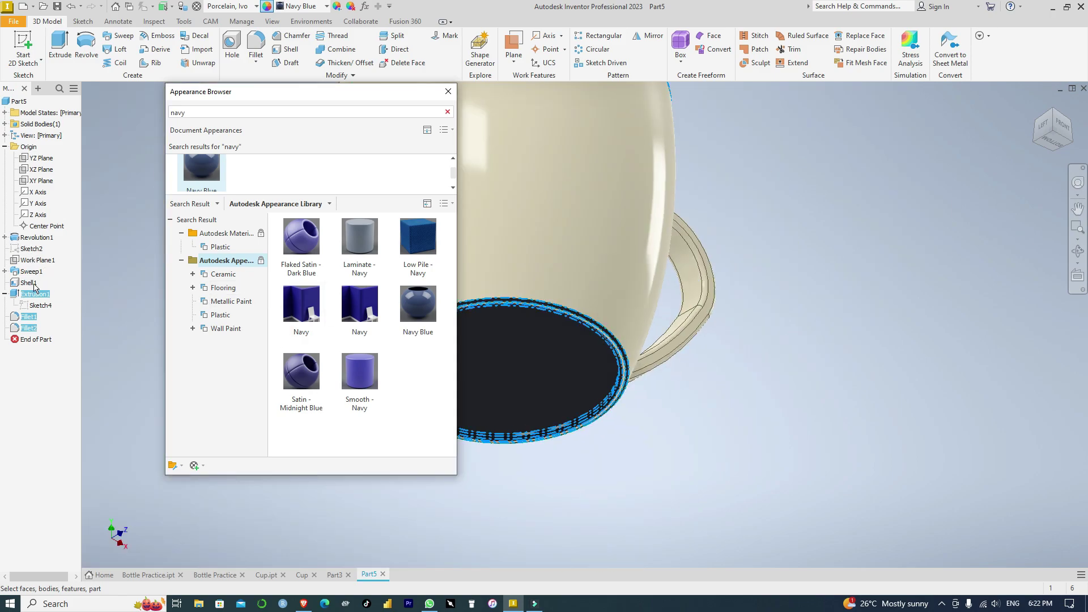
{"action": "left_click", "coordinate": [5, 272]}
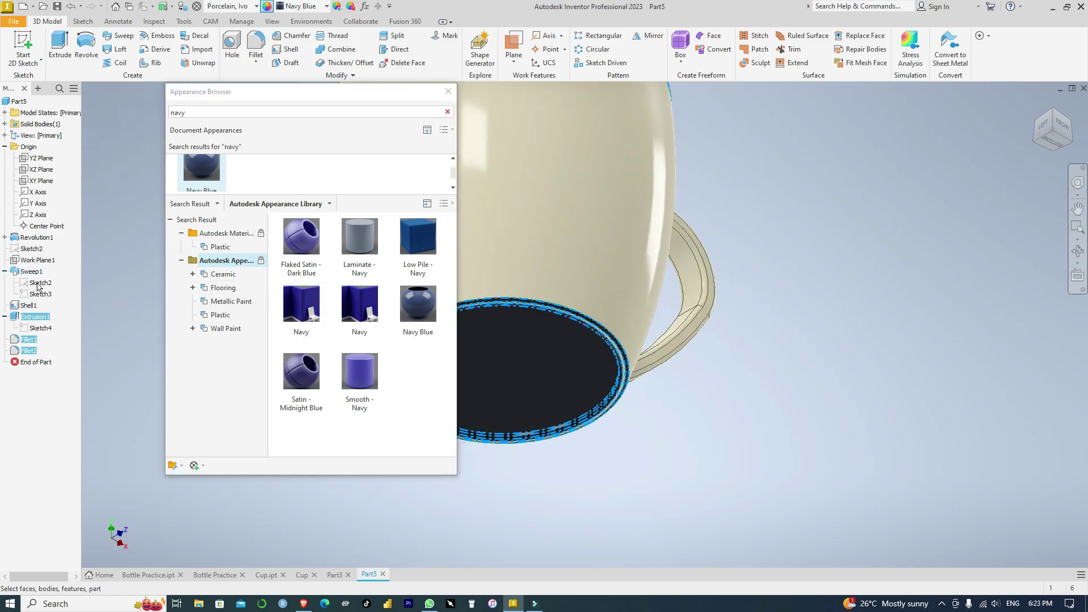
{"action": "left_click", "coordinate": [30, 273], "text": "ctrl"}
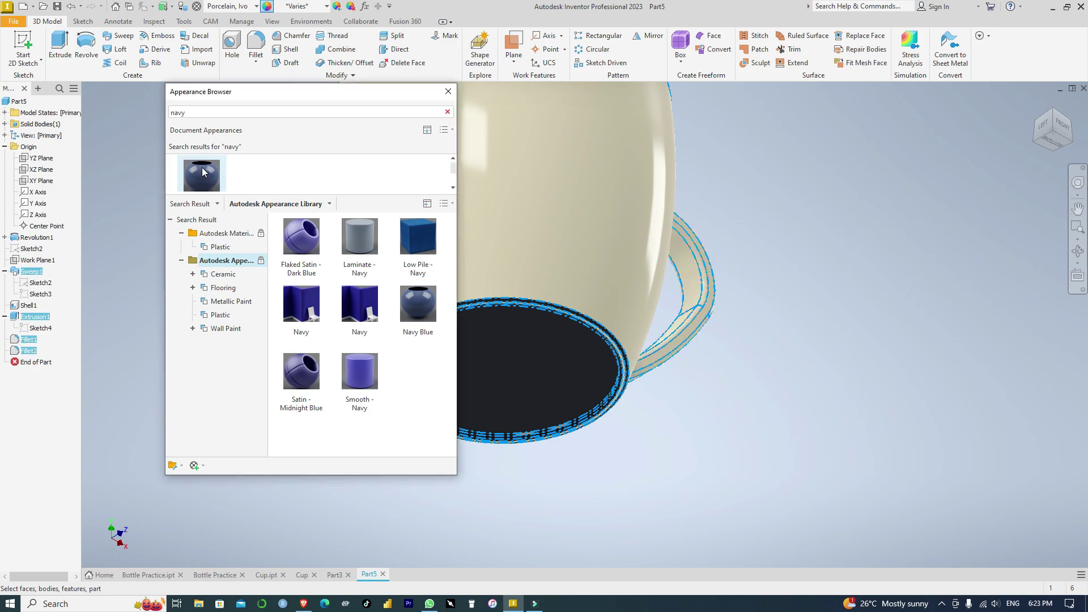
{"action": "left_click", "coordinate": [1036, 104]}
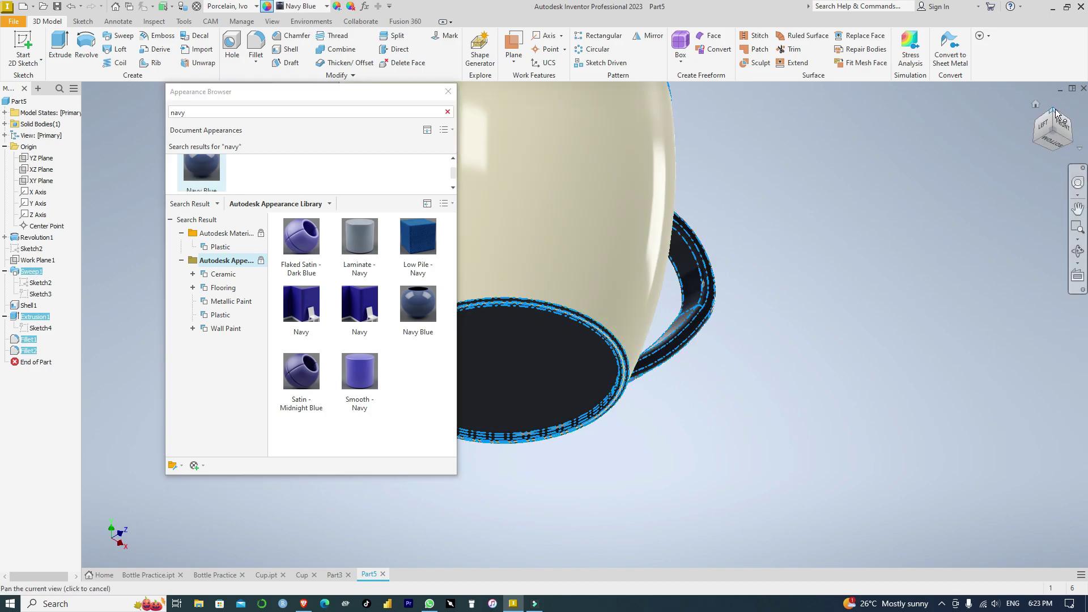
{"action": "left_click", "coordinate": [1063, 137]}
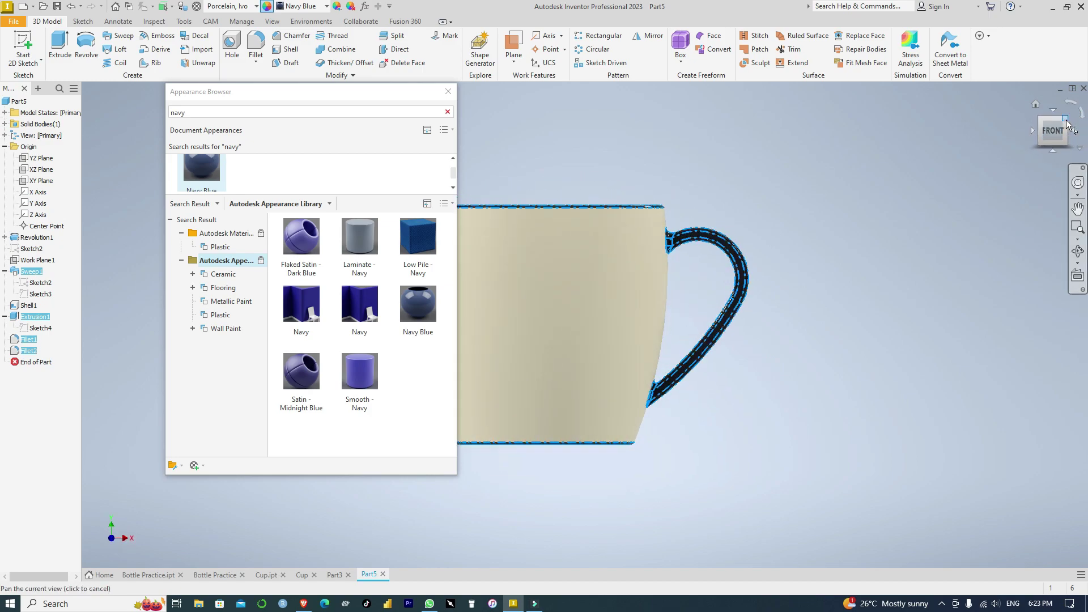
{"action": "left_click", "coordinate": [37, 237], "text": "ctrl"}
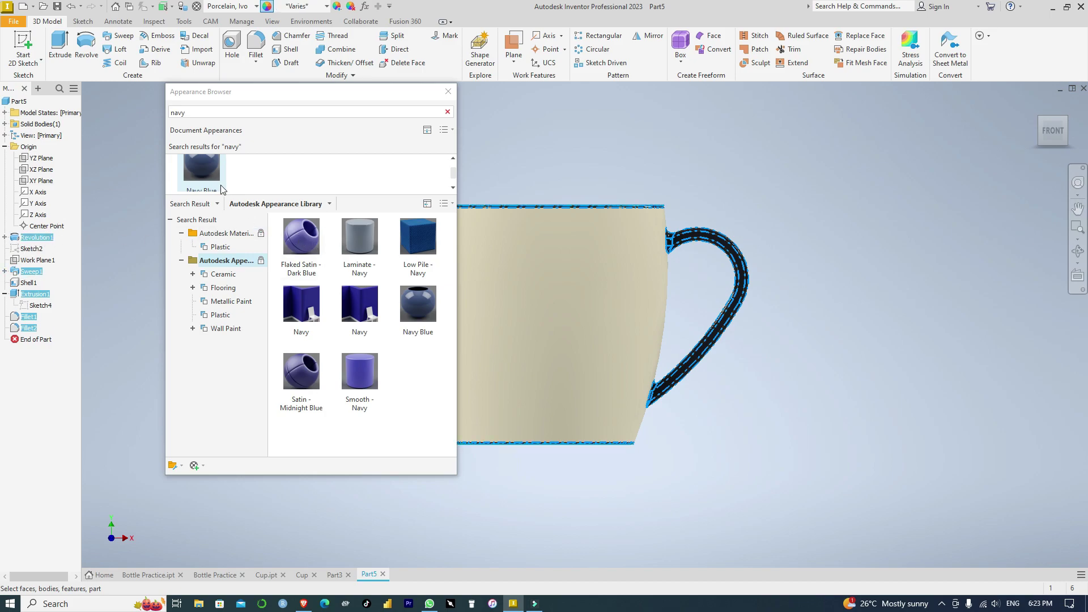
{"action": "left_click", "coordinate": [206, 177]}
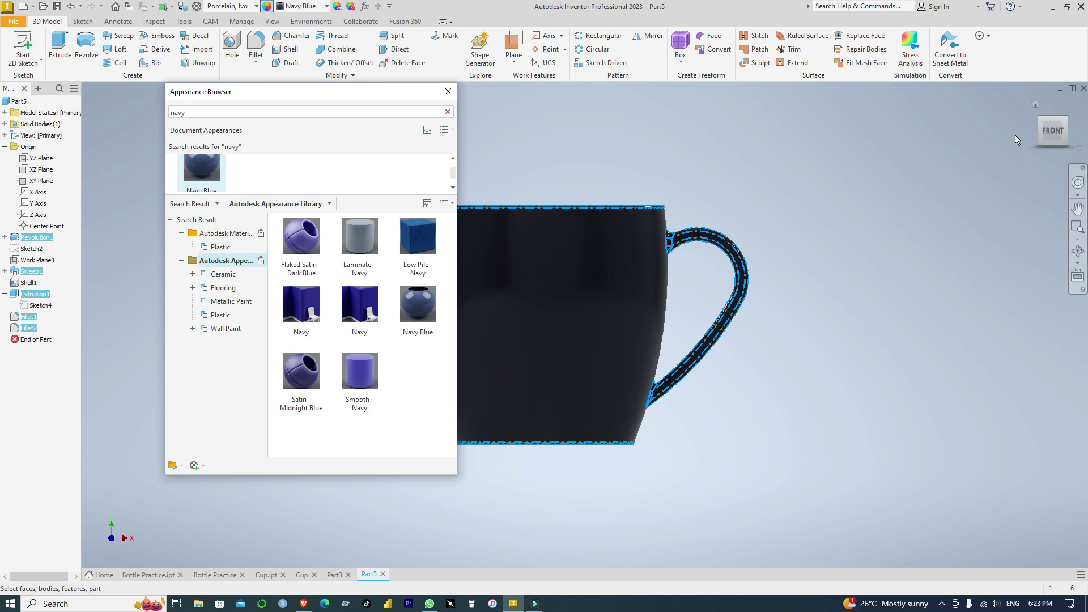
Step: Review the navy mug from angled, front-right, bottom and top views, then close the browser
{"action": "left_click", "coordinate": [1040, 119]}
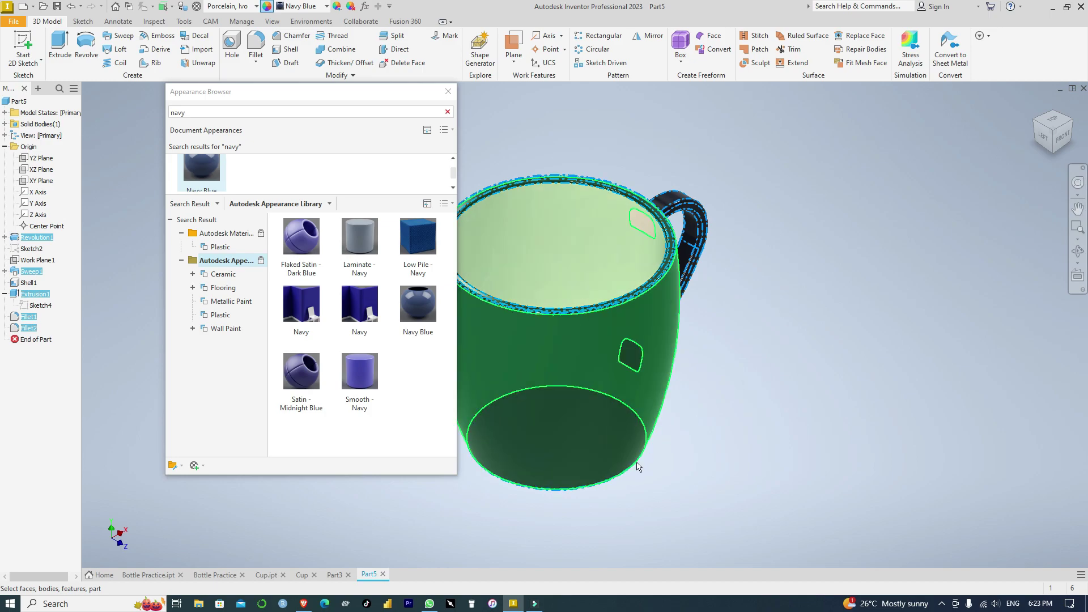
{"action": "left_click", "coordinate": [1071, 124]}
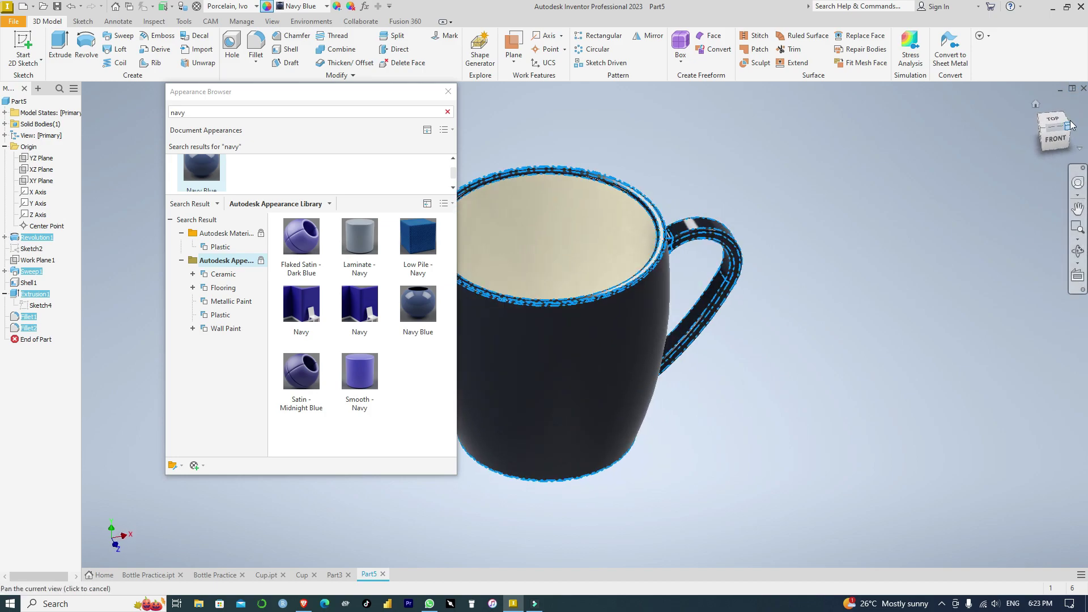
{"action": "scroll", "coordinate": [663, 329], "scroll_direction": "up", "scroll_amount": 5}
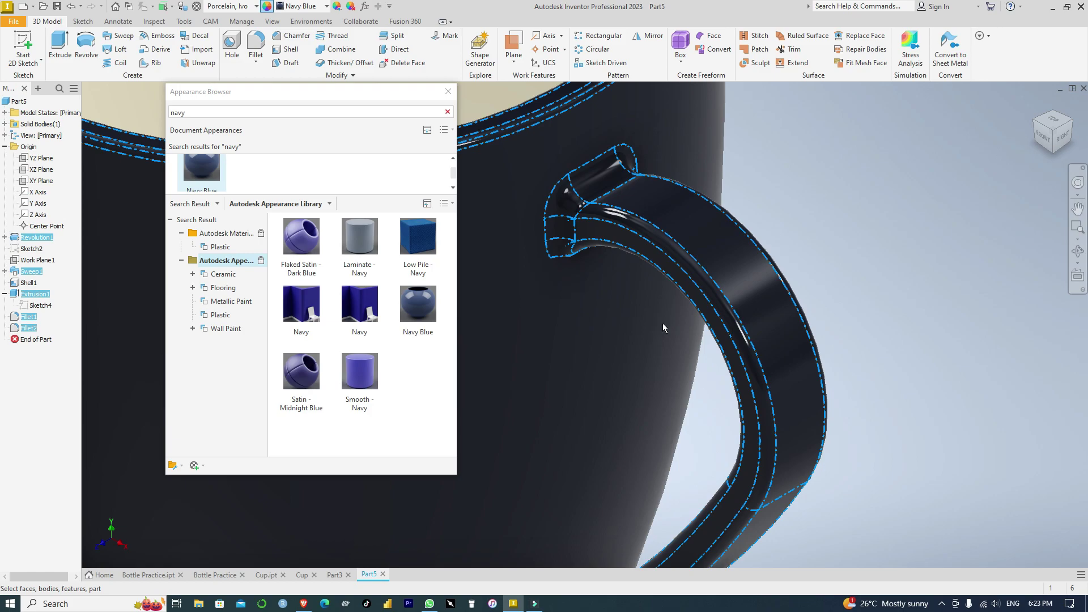
{"action": "scroll", "coordinate": [663, 329], "scroll_direction": "down", "scroll_amount": 4}
{"action": "left_click", "coordinate": [1055, 153]}
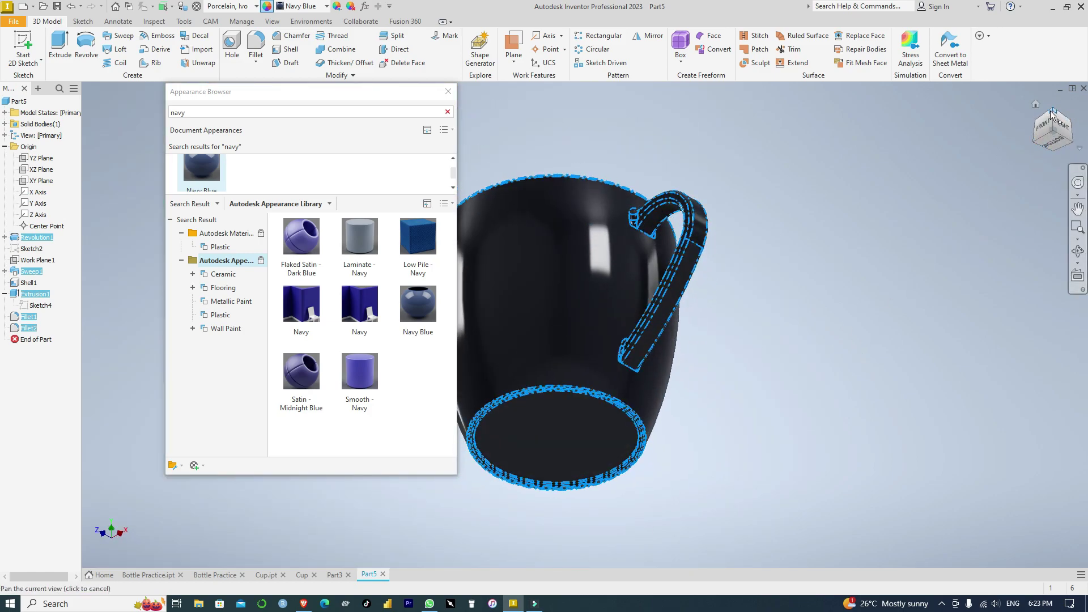
{"action": "left_click", "coordinate": [1050, 110]}
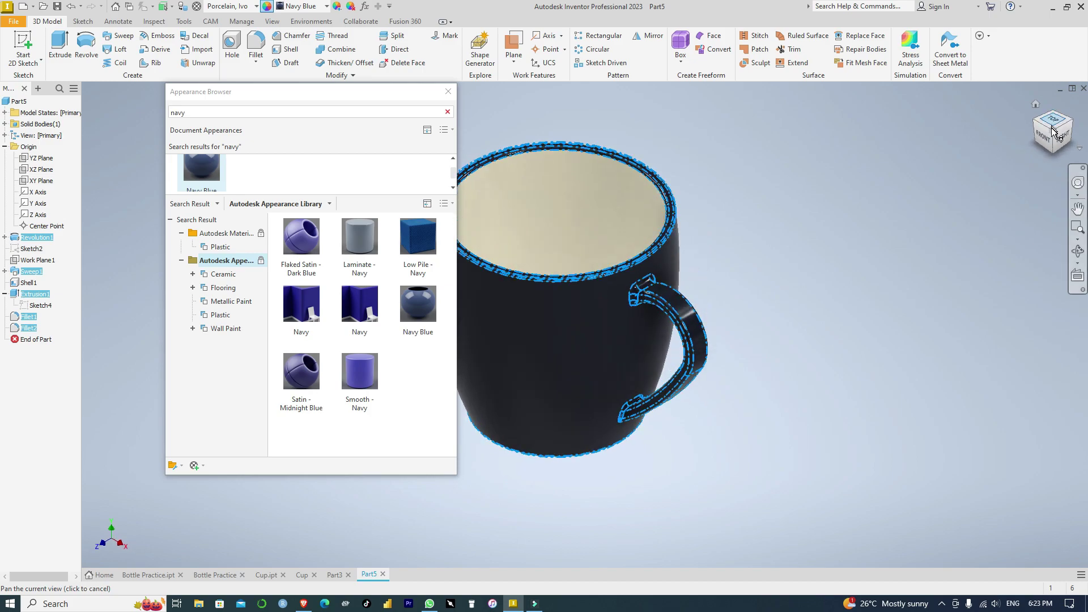
{"action": "left_click", "coordinate": [449, 93]}
Step: Orbit the navy mug through isometric, top and front views, then reopen the Appearance Browser
{"action": "scroll", "coordinate": [576, 212], "scroll_direction": "down", "scroll_amount": 3}
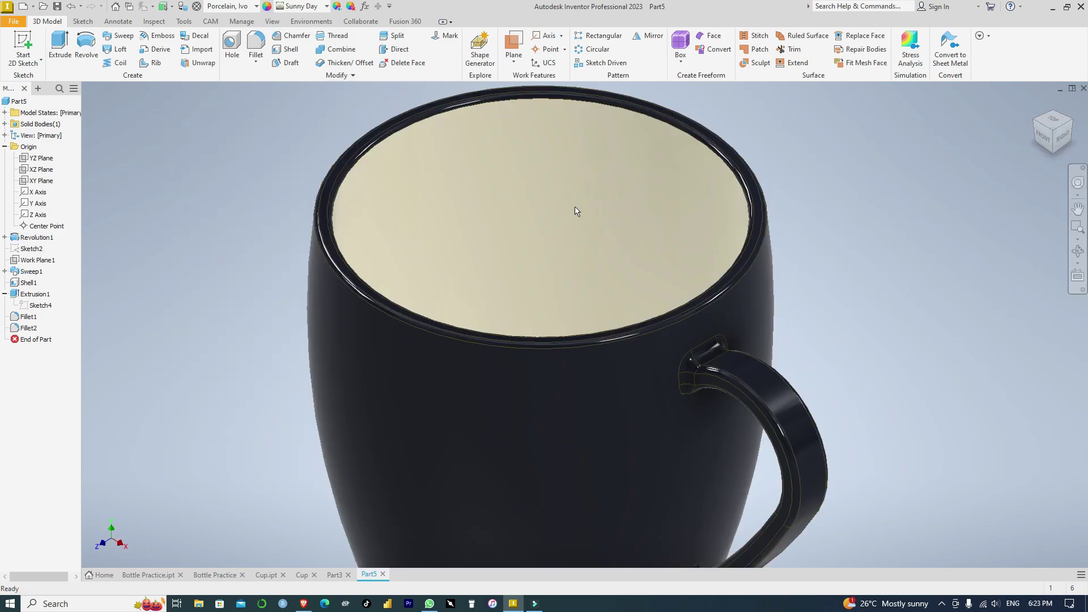
{"action": "left_click", "coordinate": [1073, 126]}
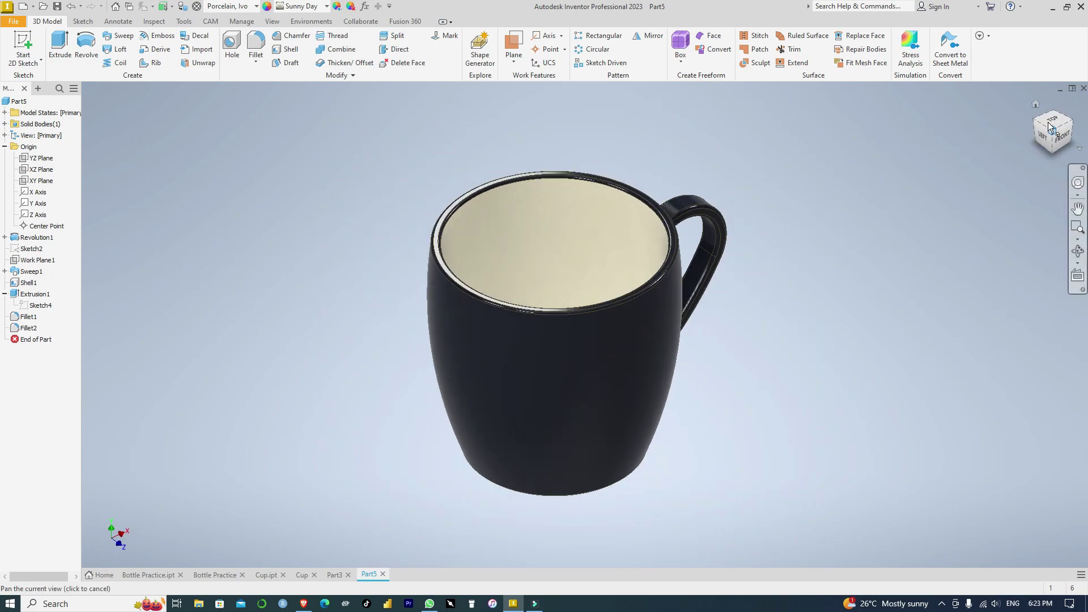
{"action": "left_click", "coordinate": [1051, 122]}
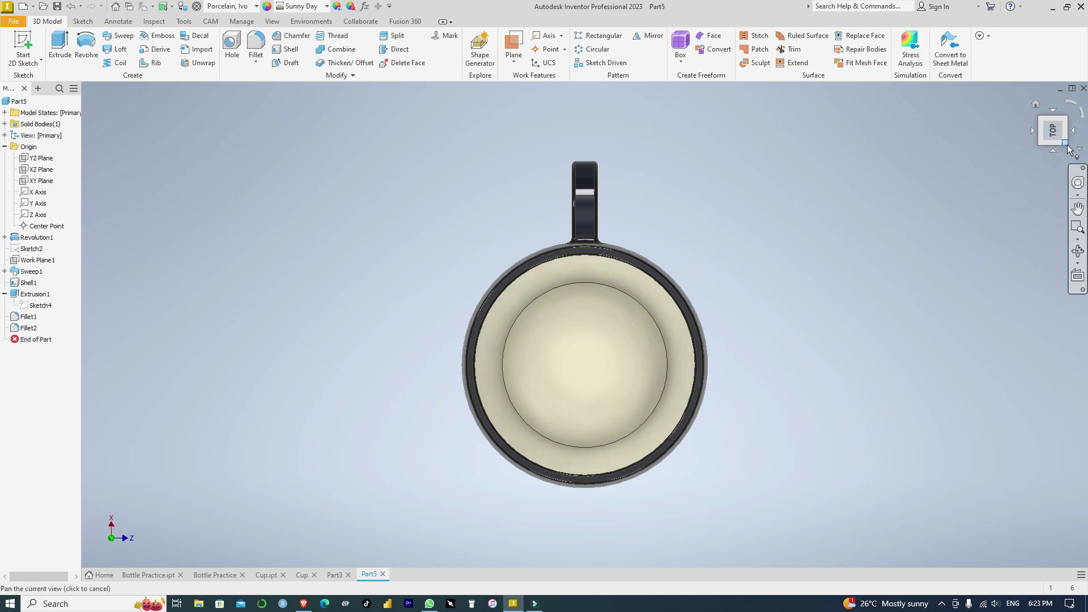
{"action": "left_click", "coordinate": [1070, 147]}
{"action": "left_click", "coordinate": [1063, 126]}
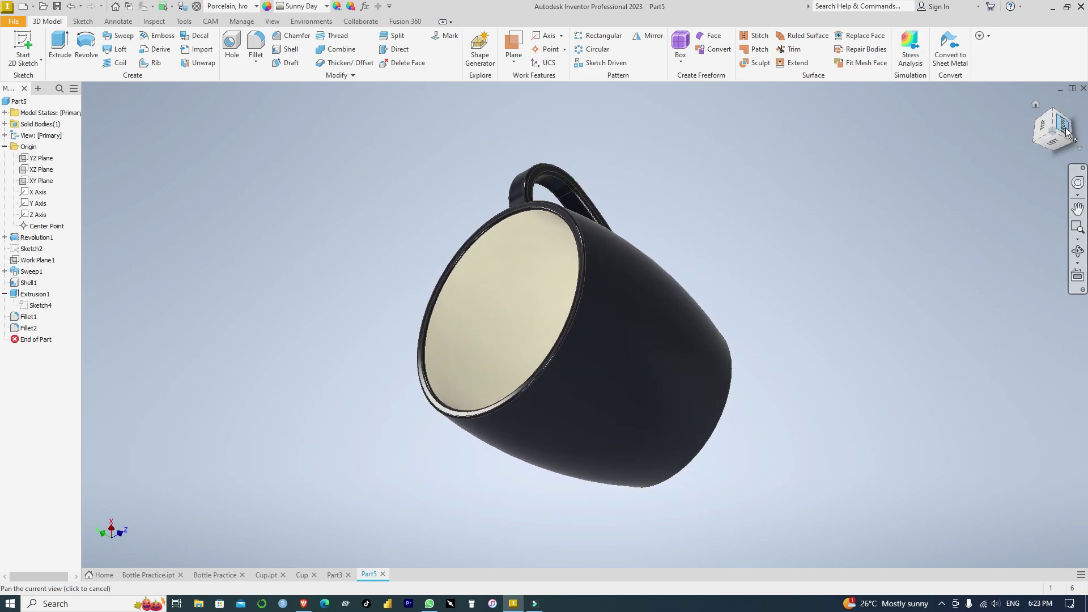
{"action": "left_click", "coordinate": [1080, 113]}
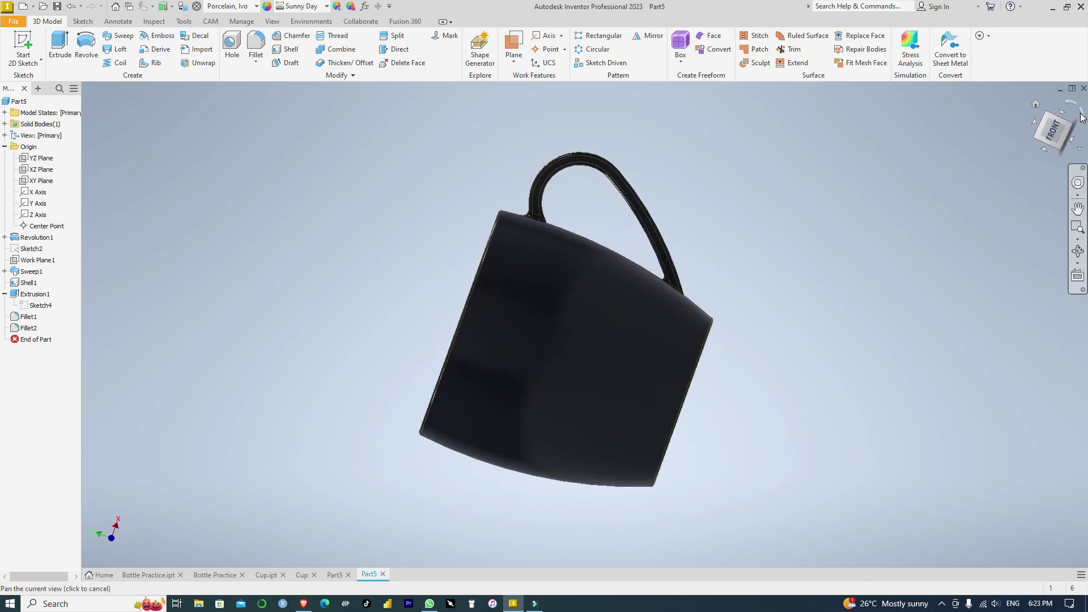
{"action": "left_click", "coordinate": [1066, 120]}
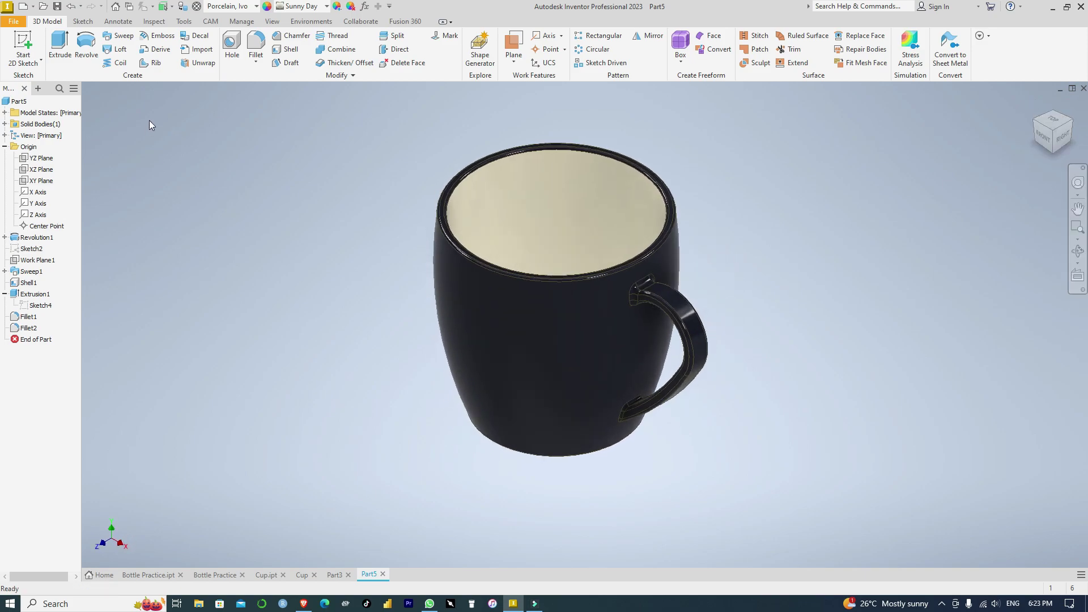
{"action": "left_click", "coordinate": [266, 7]}
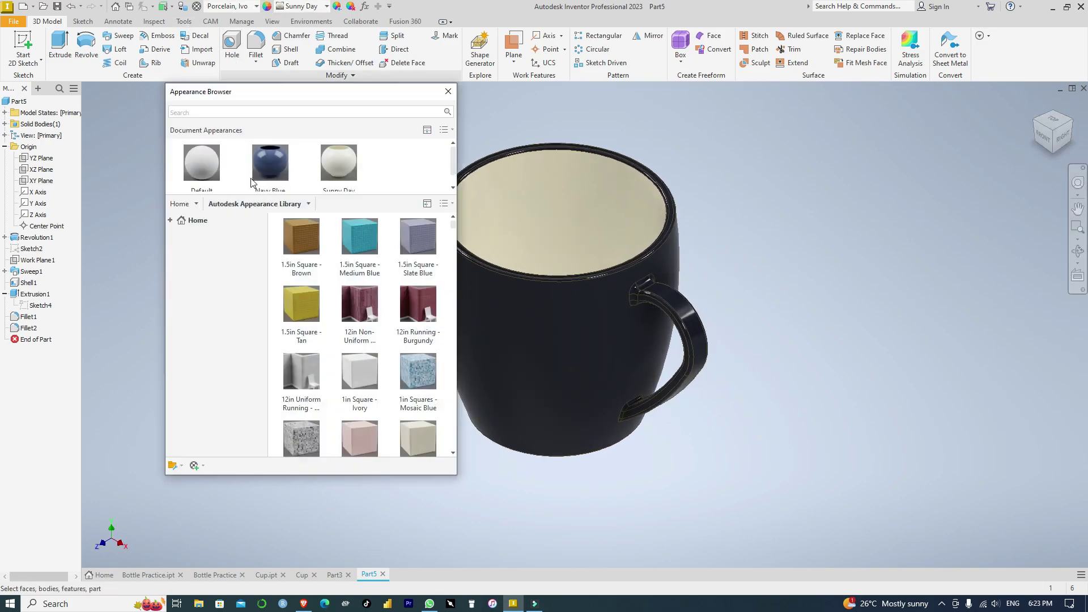
Step: Apply the Ice White appearance to the mug's inner wall faces
{"action": "scroll", "coordinate": [320, 153], "scroll_direction": "down", "scroll_amount": 1}
{"action": "scroll", "coordinate": [272, 160], "scroll_direction": "up", "scroll_amount": 1}
{"action": "left_click", "coordinate": [279, 111]}
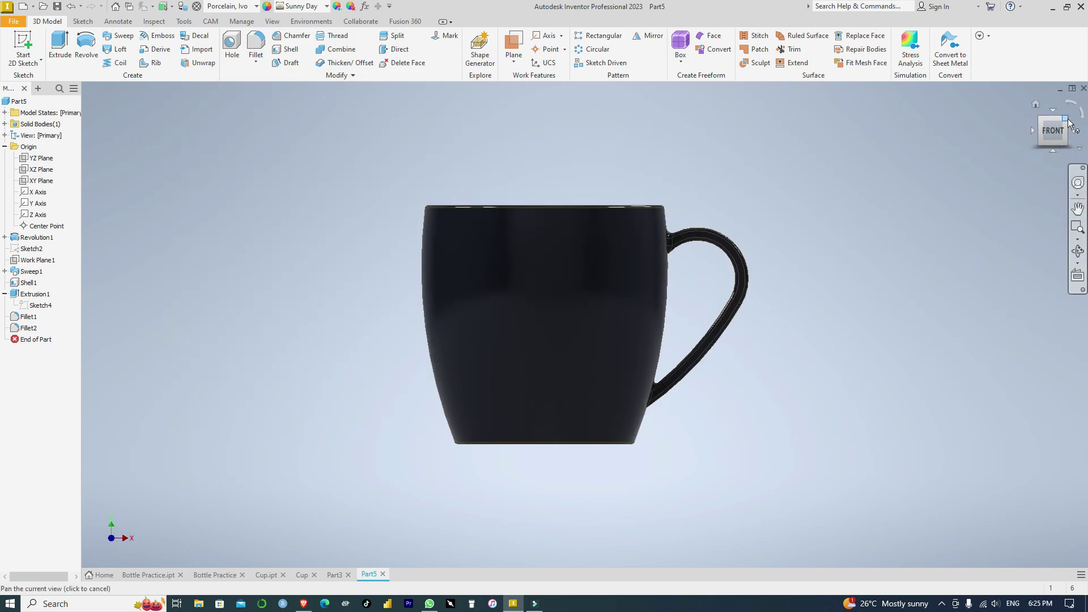
{"action": "left_click", "coordinate": [1056, 128]}
{"action": "left_click", "coordinate": [584, 224]}
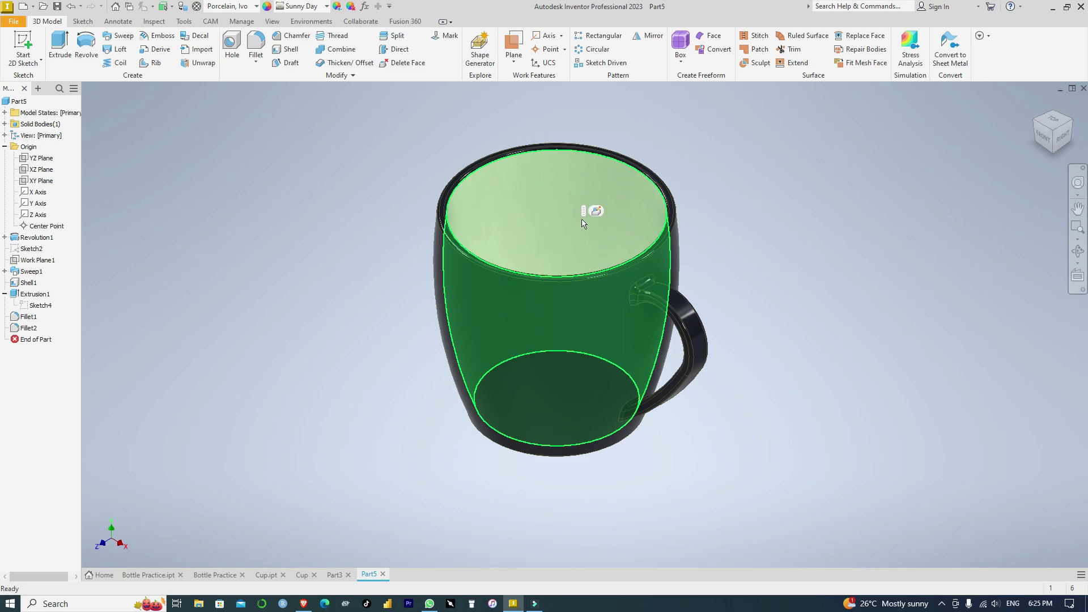
{"action": "key", "text": "Escape"}
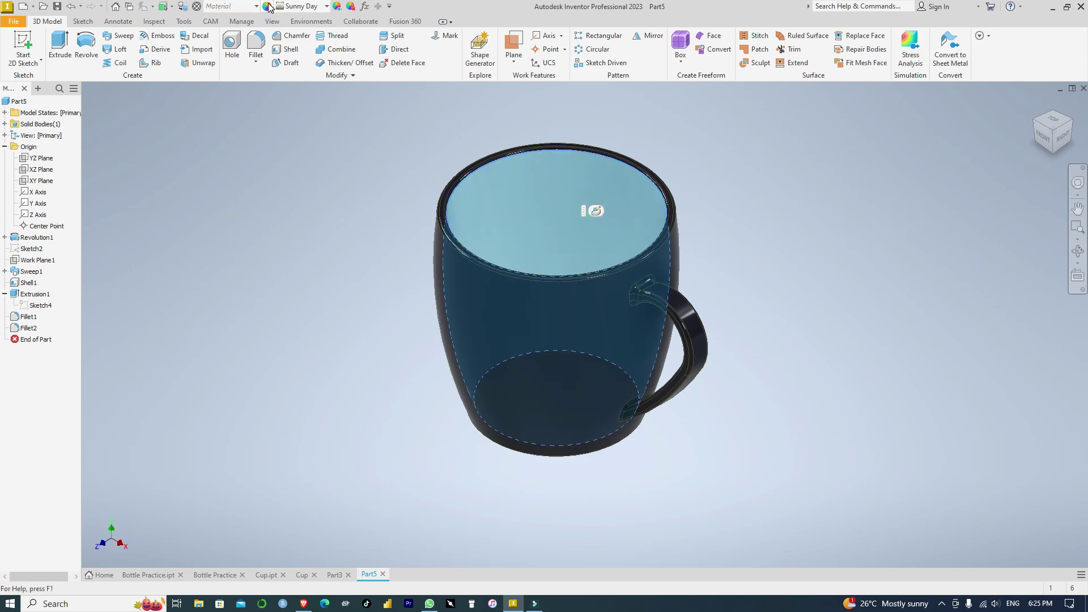
{"action": "left_click", "coordinate": [267, 6]}
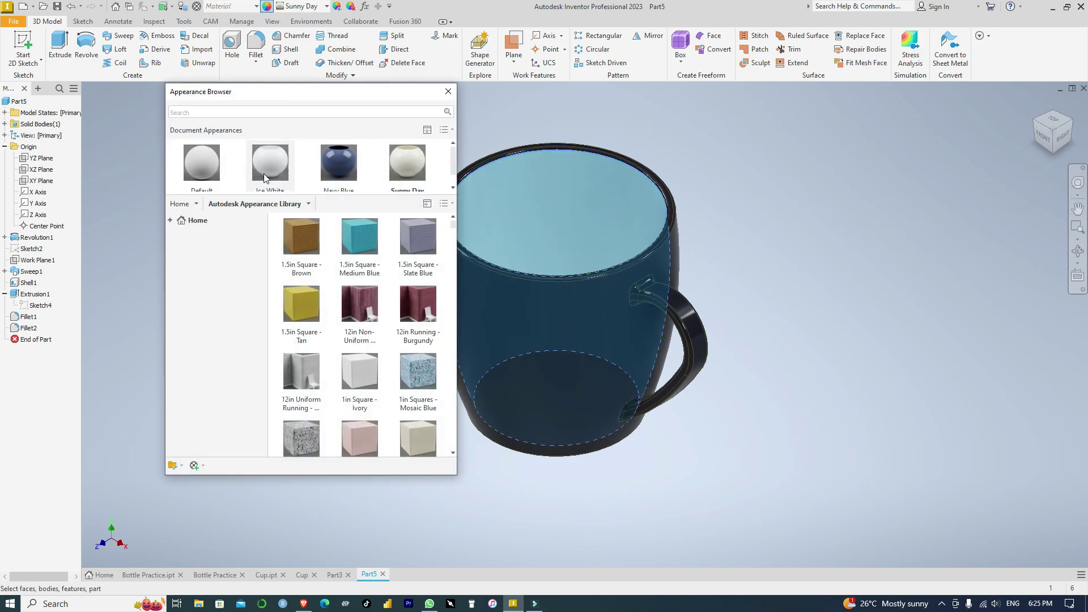
{"action": "double_click", "coordinate": [273, 163]}
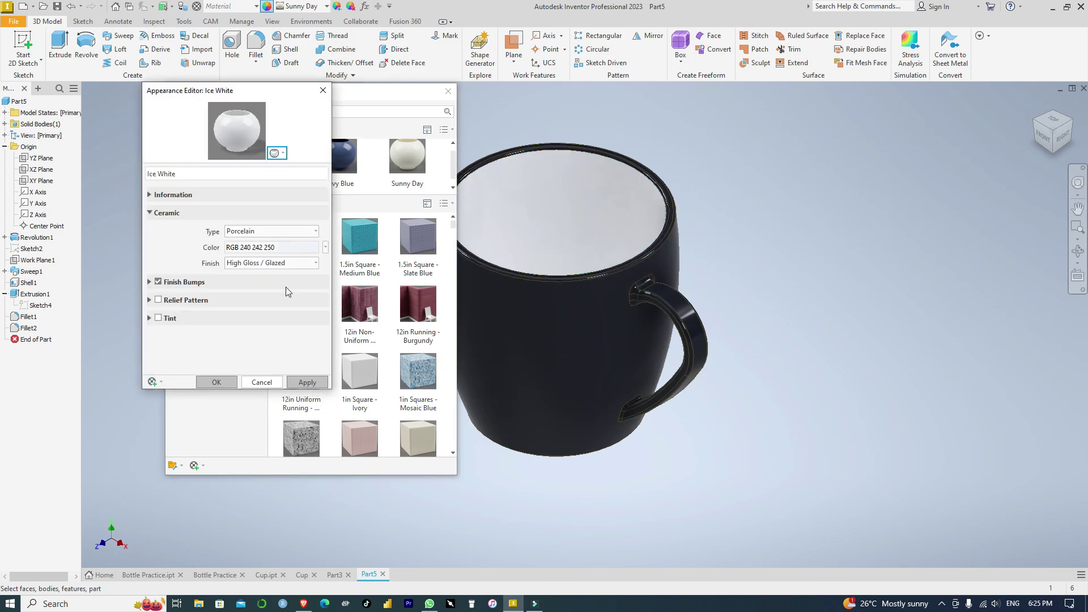
{"action": "left_click", "coordinate": [216, 382]}
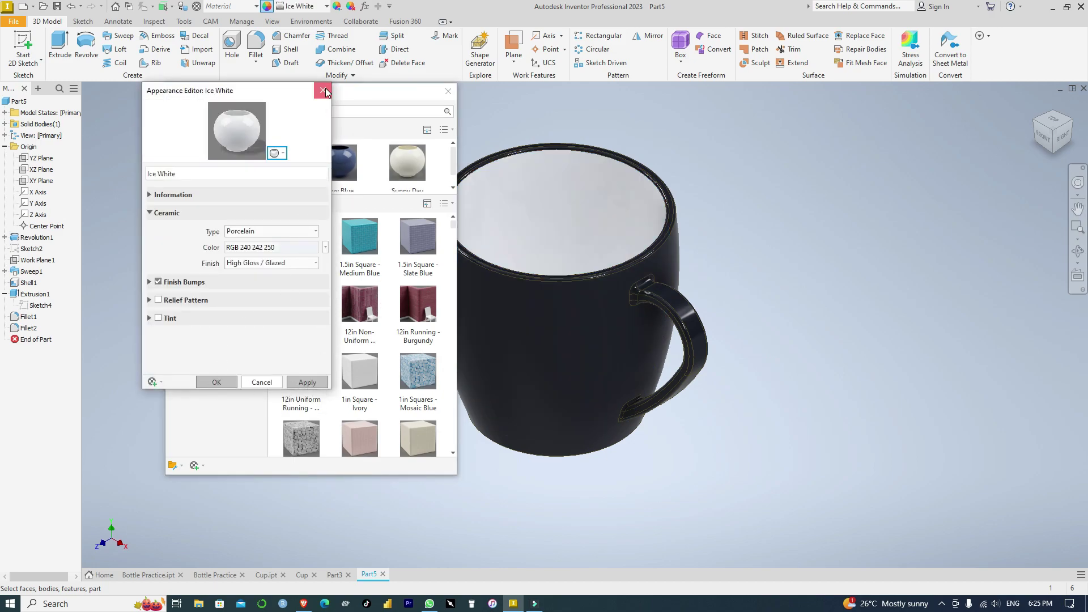
{"action": "left_click", "coordinate": [324, 90]}
Step: Apply Ice White to the mug's inner bottom face and close the appearance browser
{"action": "left_click", "coordinate": [1053, 121]}
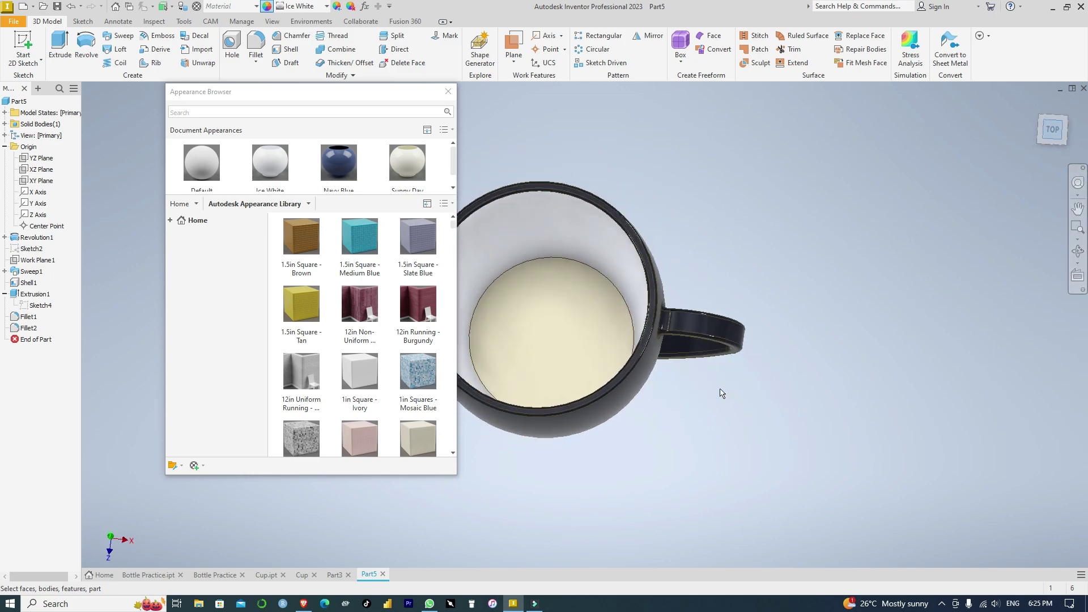
{"action": "left_click", "coordinate": [541, 327]}
{"action": "left_click", "coordinate": [269, 169]}
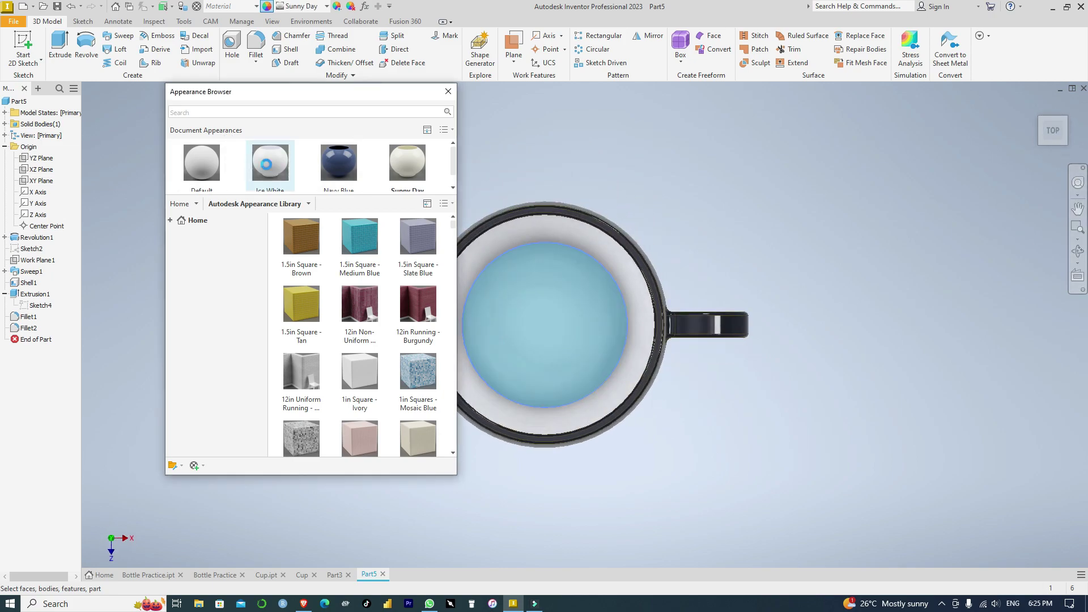
{"action": "scroll", "coordinate": [404, 448], "scroll_direction": "down", "scroll_amount": 1}
{"action": "left_click", "coordinate": [765, 238]}
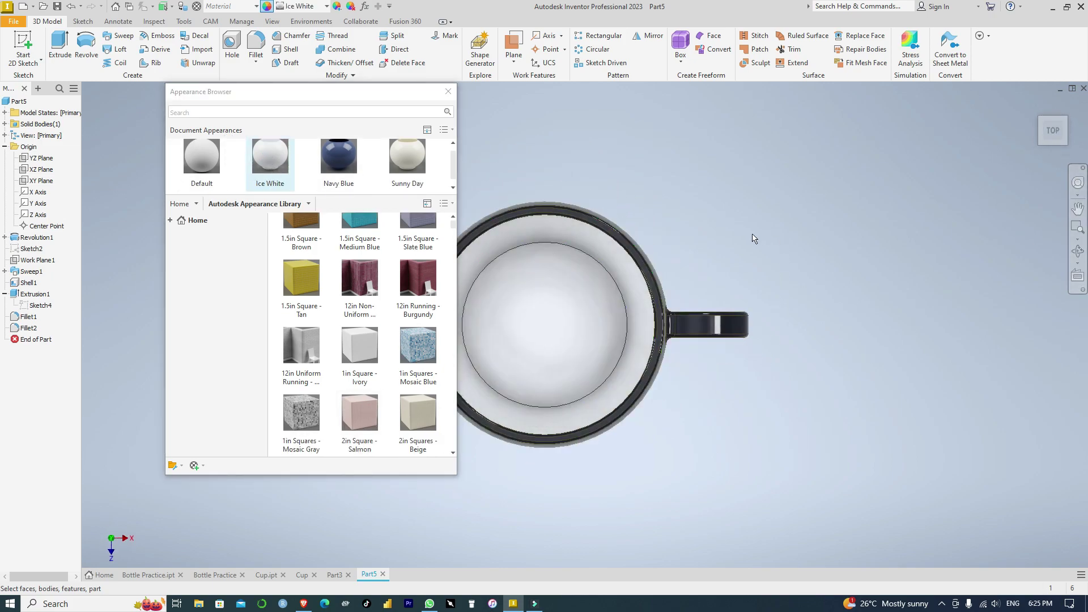
{"action": "left_click", "coordinate": [1068, 147]}
{"action": "left_click", "coordinate": [1068, 121]}
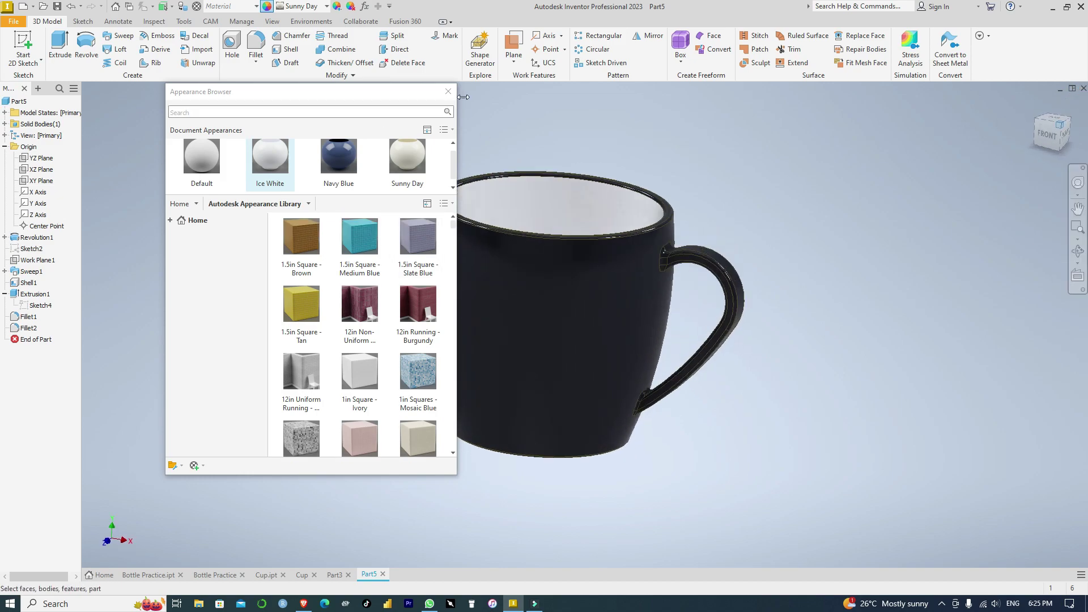
{"action": "left_click", "coordinate": [449, 91]}
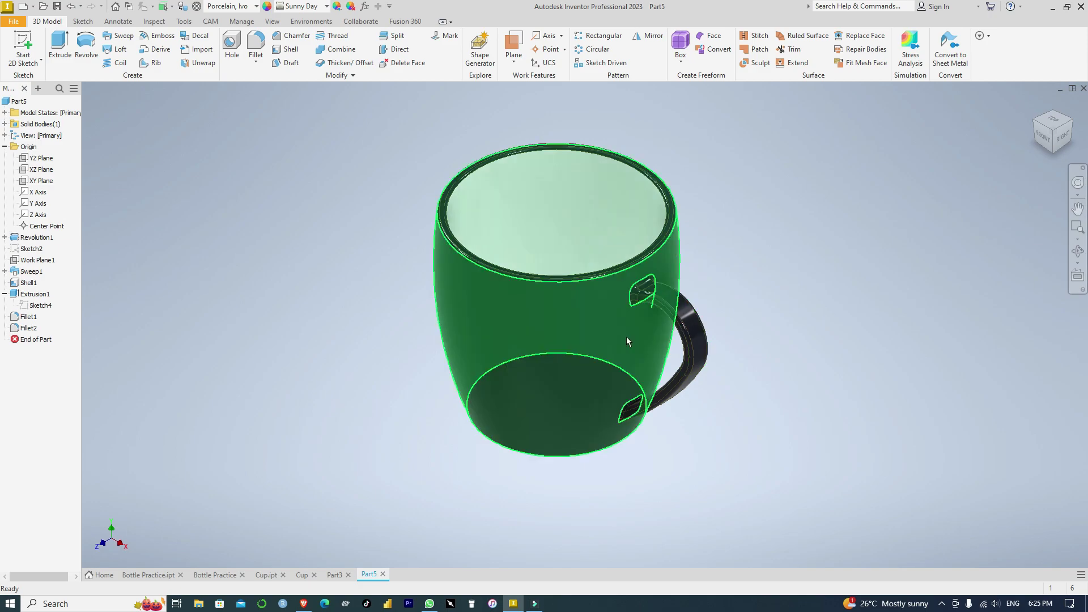
Step: Switch the visual style to Realistic and review the mug from front, top and isometric views
{"action": "left_click", "coordinate": [273, 23]}
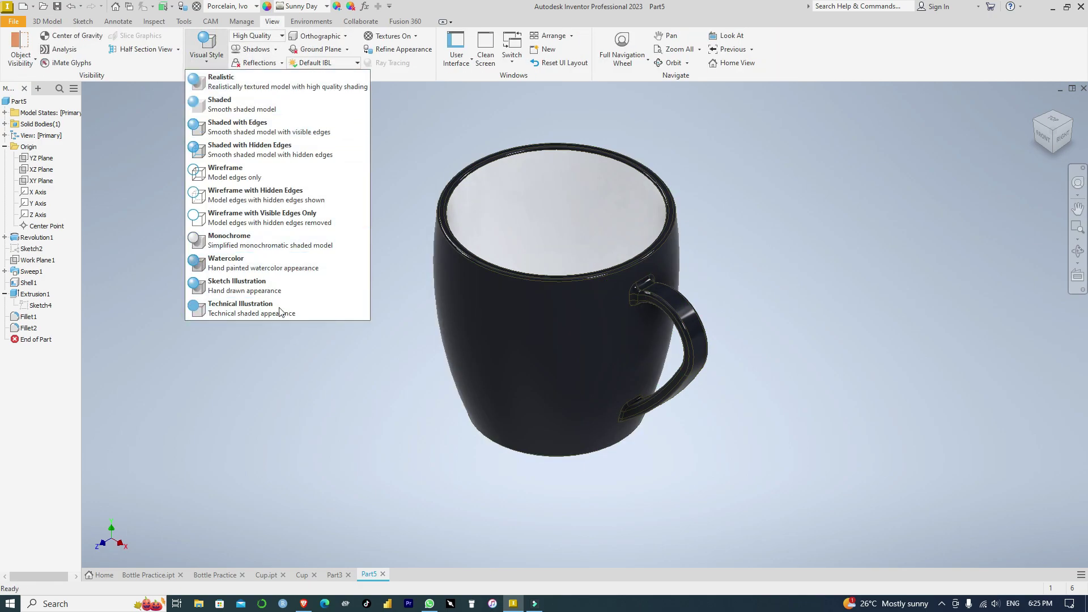
{"action": "left_click", "coordinate": [278, 85]}
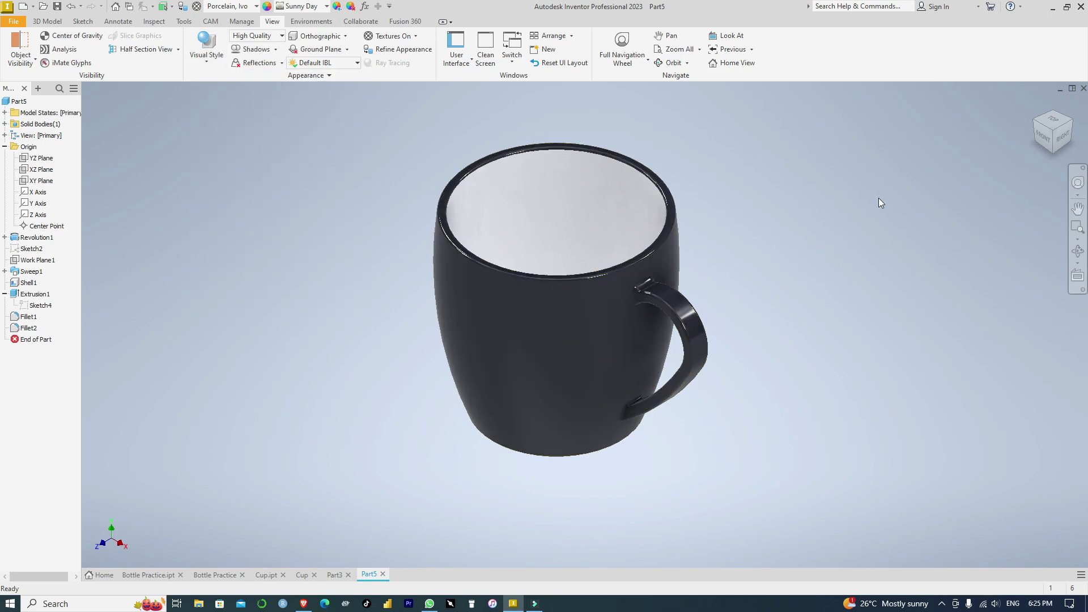
{"action": "left_click", "coordinate": [1041, 138]}
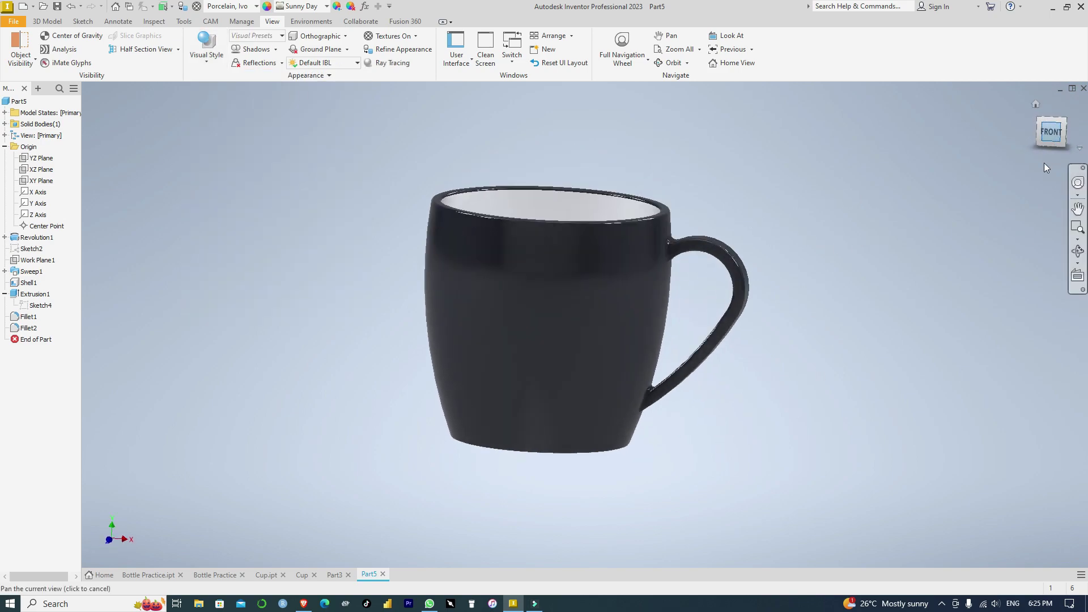
{"action": "left_click", "coordinate": [1067, 117]}
{"action": "left_click", "coordinate": [1055, 118]}
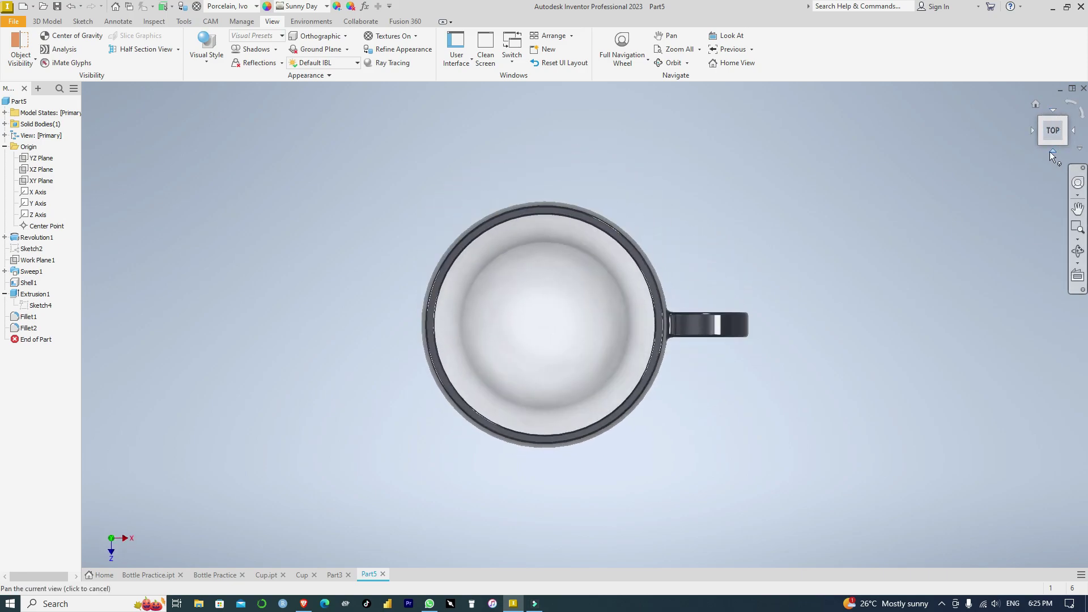
{"action": "left_click", "coordinate": [1051, 152]}
{"action": "left_click", "coordinate": [1066, 119]}
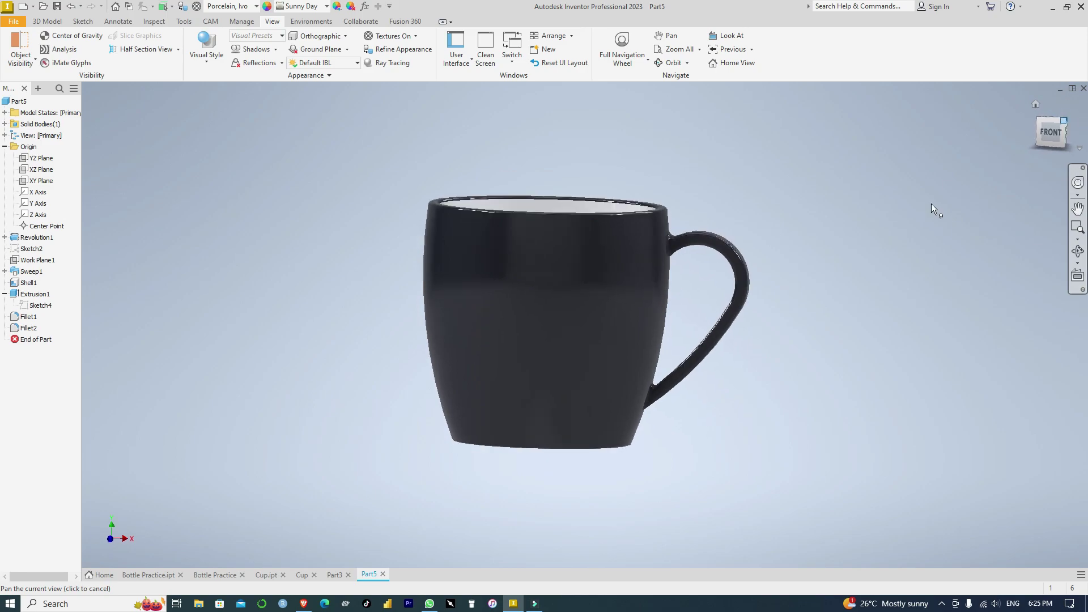